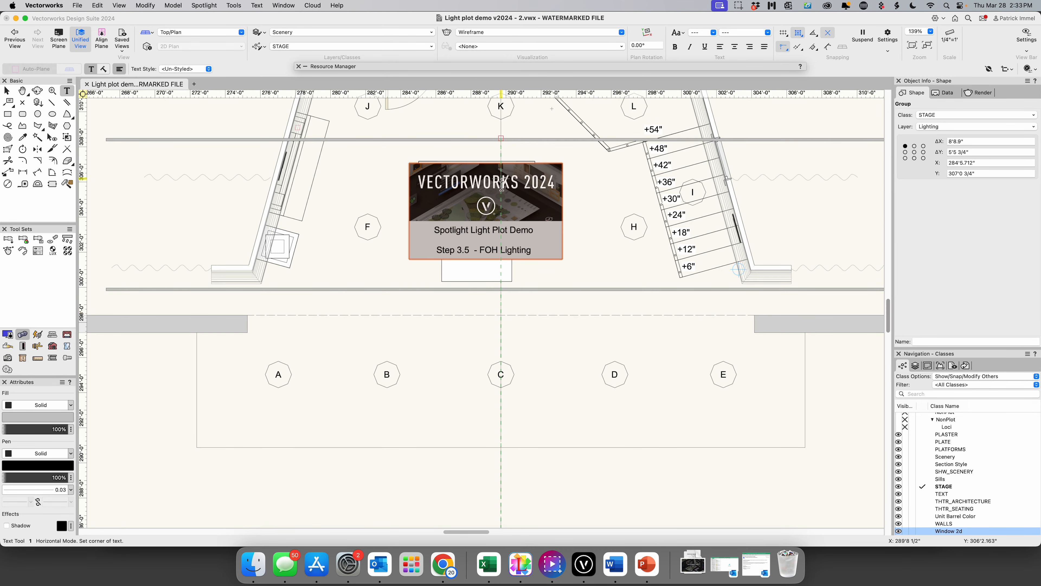
Delete the title card group that covers the sofa in the middle of the set
{"action": "left_click", "coordinate": [517, 180]}
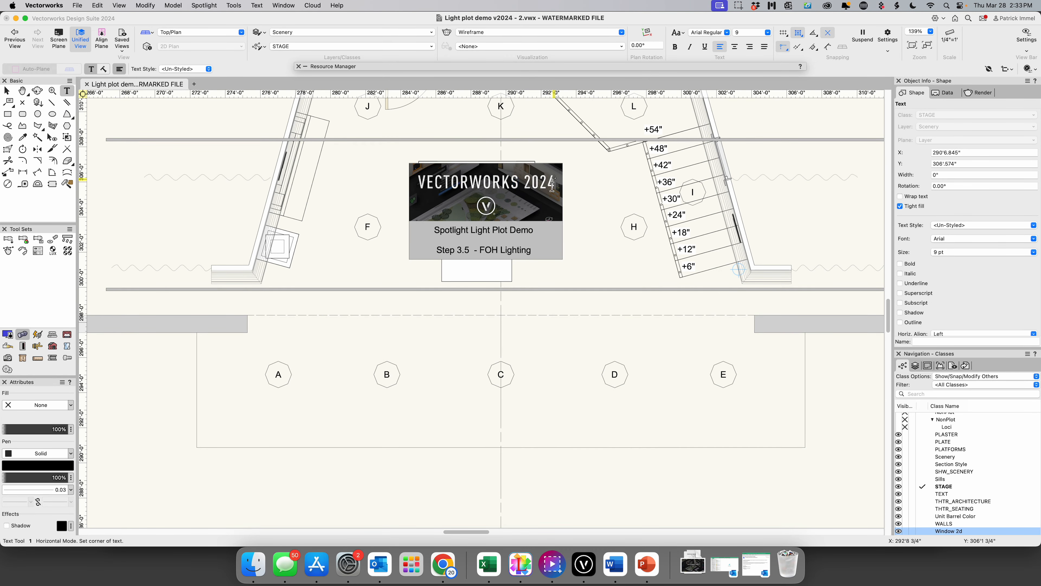
{"action": "key", "text": "Escape"}
{"action": "key", "text": "x"}
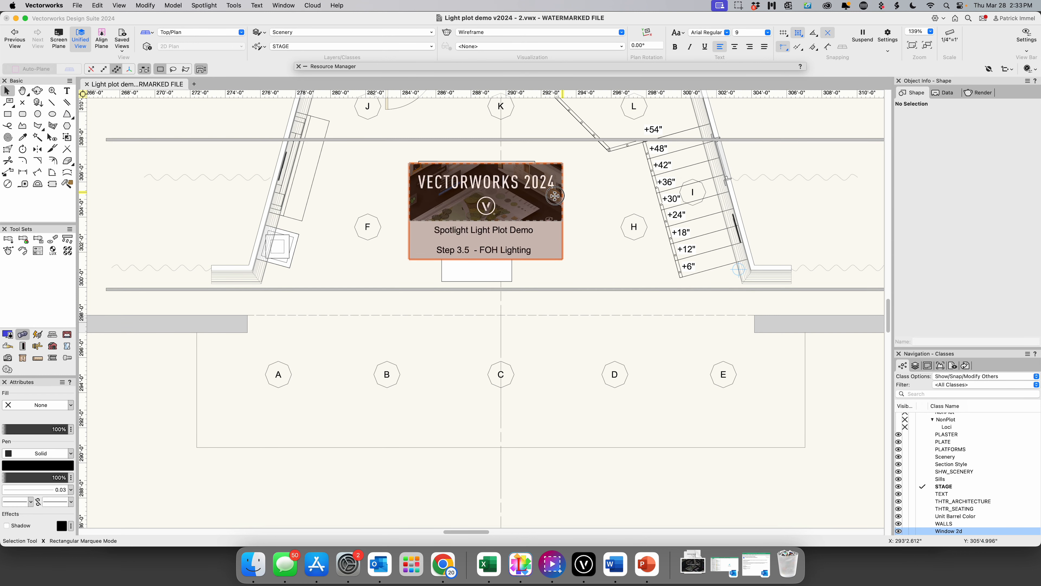
{"action": "left_click", "coordinate": [558, 196]}
{"action": "key", "text": "Delete"}
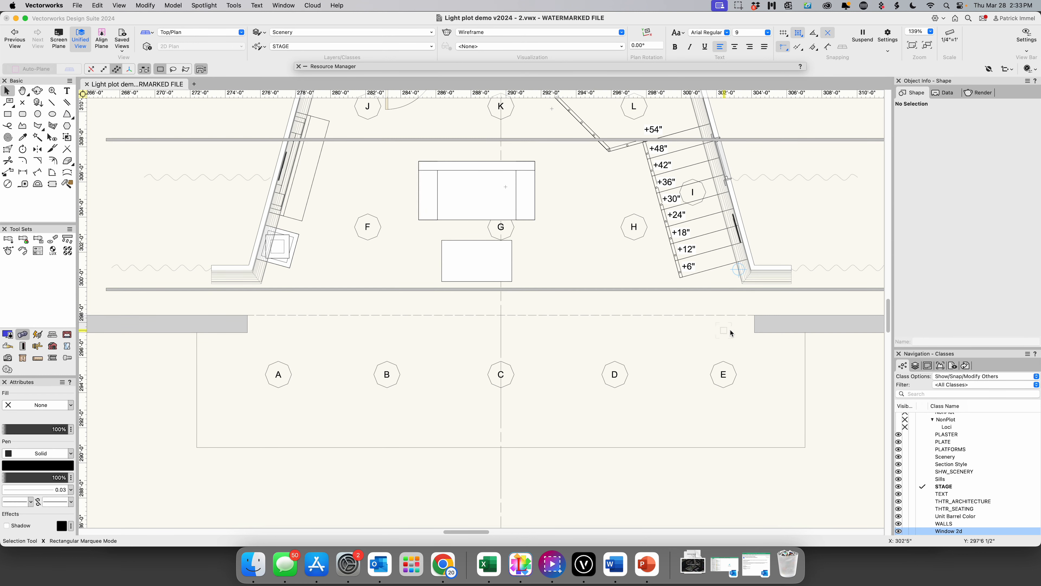
Make Lighting the active design layer for work on the front-of-house fixtures
{"action": "left_click_drag", "start_coordinate": [887, 311], "coordinate": [887, 305]}
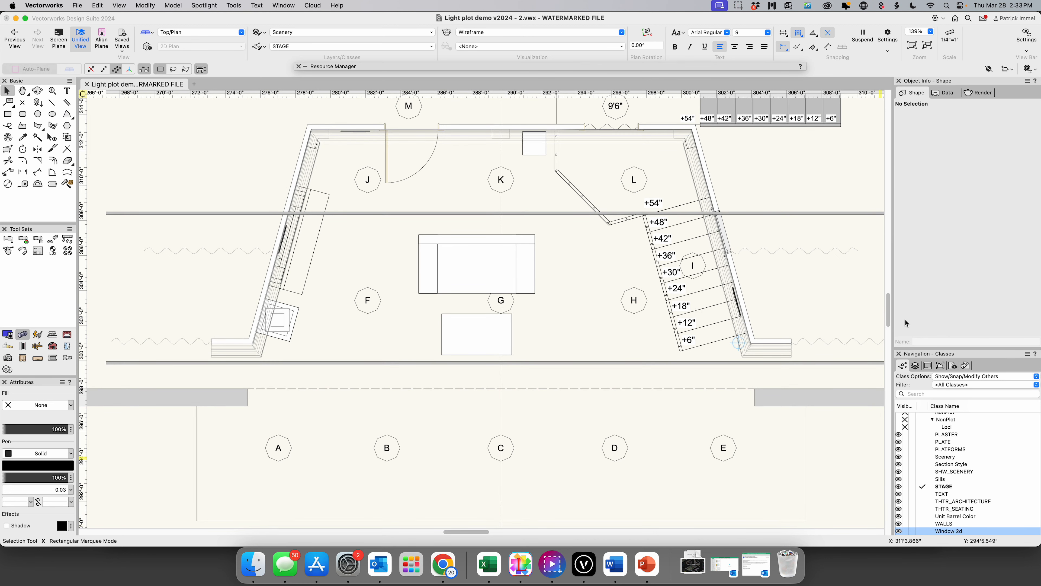
{"action": "left_click_drag", "start_coordinate": [888, 308], "coordinate": [888, 311]}
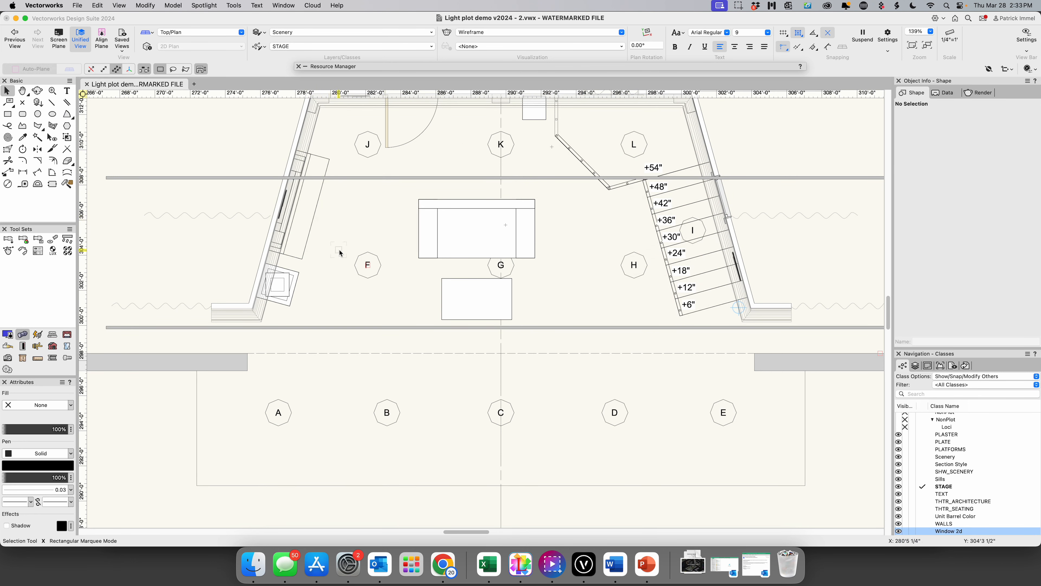
{"action": "left_click", "coordinate": [889, 308]}
{"action": "left_click_drag", "start_coordinate": [889, 308], "coordinate": [889, 311]}
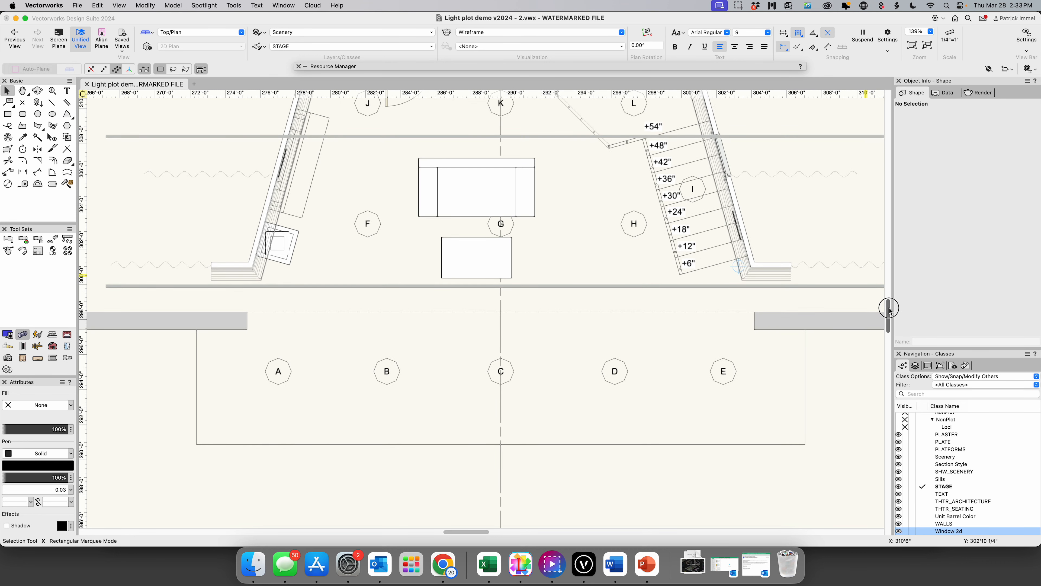
{"action": "left_click", "coordinate": [292, 33]}
{"action": "left_click", "coordinate": [301, 115]}
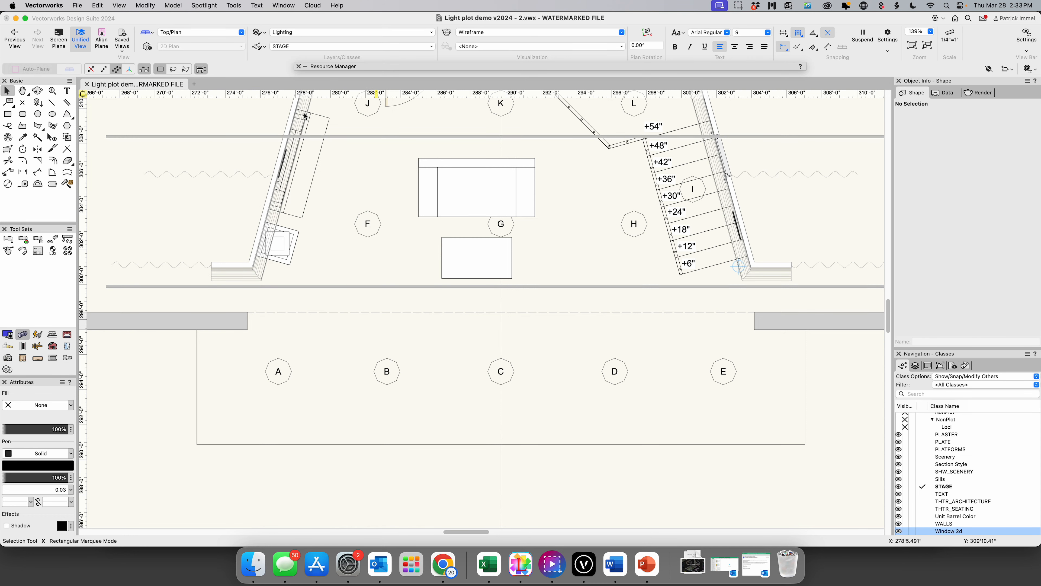
Align the diagonal guide's corner with focus area F to find the hanging point, and park the guide below the stage-left wall
{"action": "left_click_drag", "start_coordinate": [889, 308], "coordinate": [888, 318]}
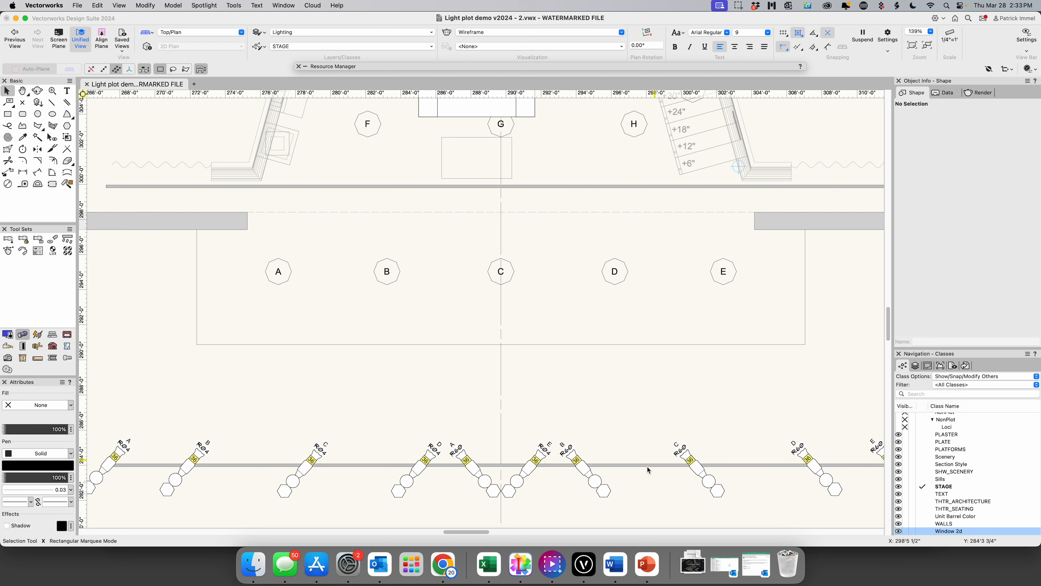
{"action": "left_click_drag", "start_coordinate": [482, 533], "coordinate": [460, 533]}
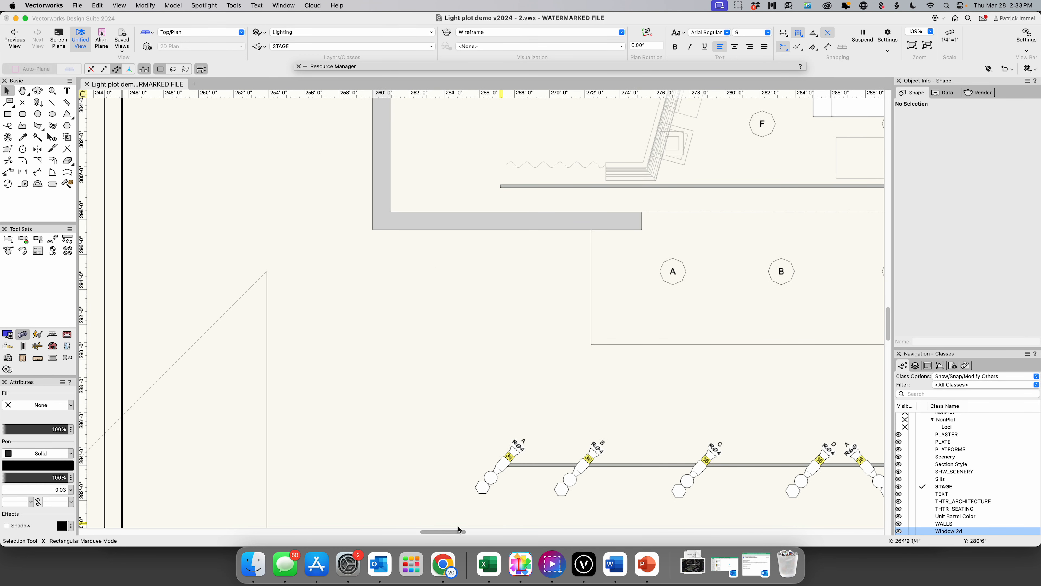
{"action": "mouse_move", "coordinate": [263, 347]}
{"action": "left_mouse_down"}
{"action": "mouse_move", "coordinate": [709, 411]}
{"action": "mouse_move", "coordinate": [778, 390]}
{"action": "left_mouse_up"}
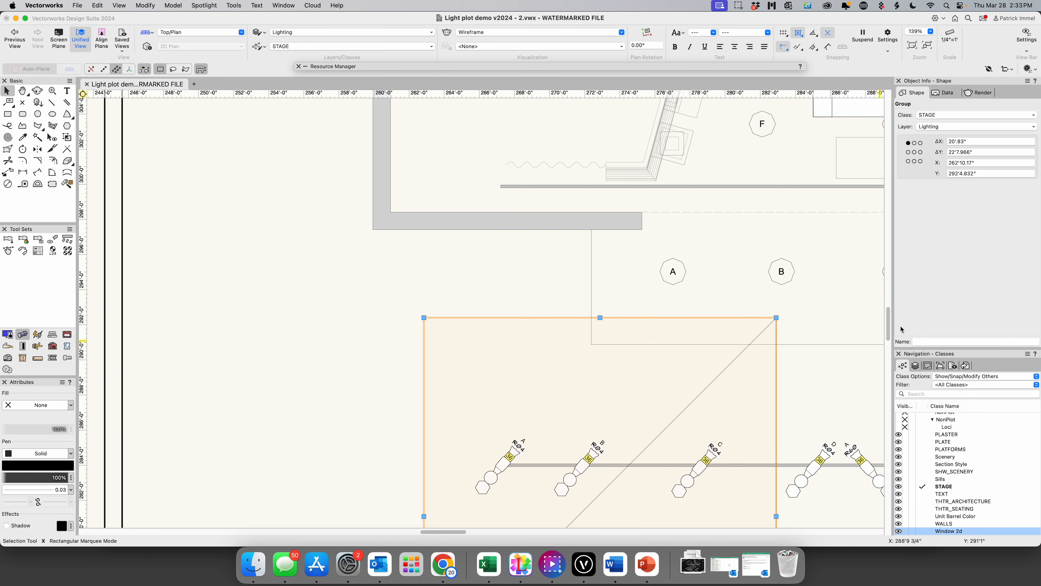
{"action": "left_click_drag", "start_coordinate": [890, 330], "coordinate": [885, 309]}
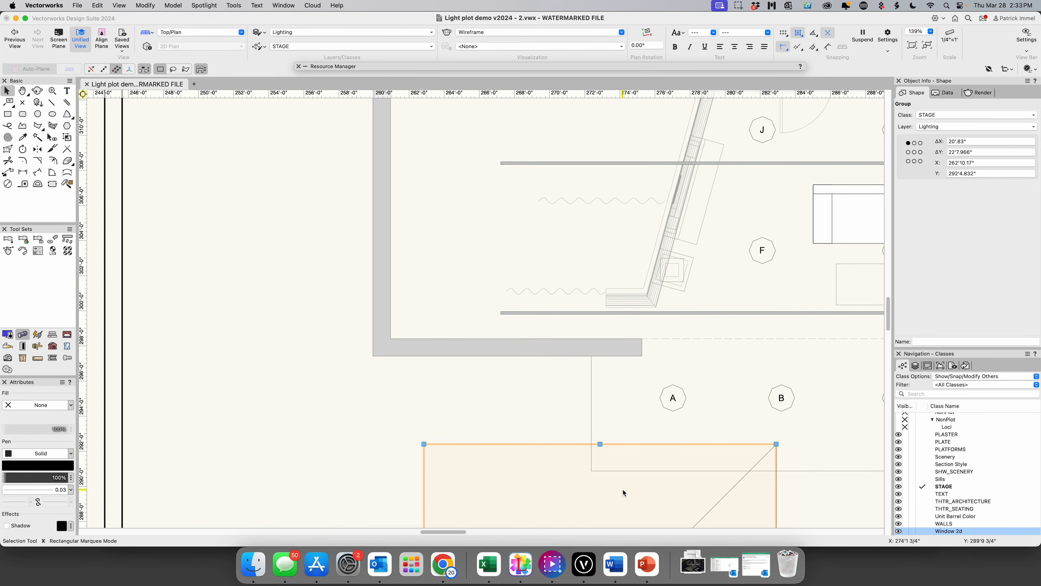
{"action": "scroll", "coordinate": [623, 493], "scroll_direction": "down", "scroll_amount": 4}
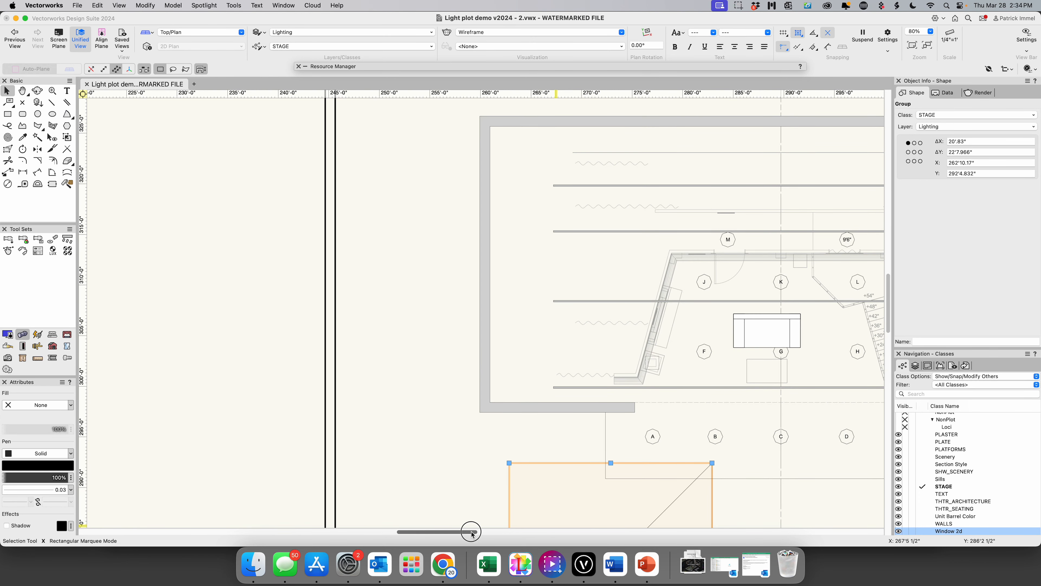
{"action": "left_click_drag", "start_coordinate": [472, 532], "coordinate": [509, 532]}
{"action": "mouse_move", "coordinate": [889, 324]}
{"action": "left_mouse_down"}
{"action": "mouse_move", "coordinate": [889, 270]}
{"action": "mouse_move", "coordinate": [887, 342]}
{"action": "mouse_move", "coordinate": [888, 332]}
{"action": "left_mouse_up"}
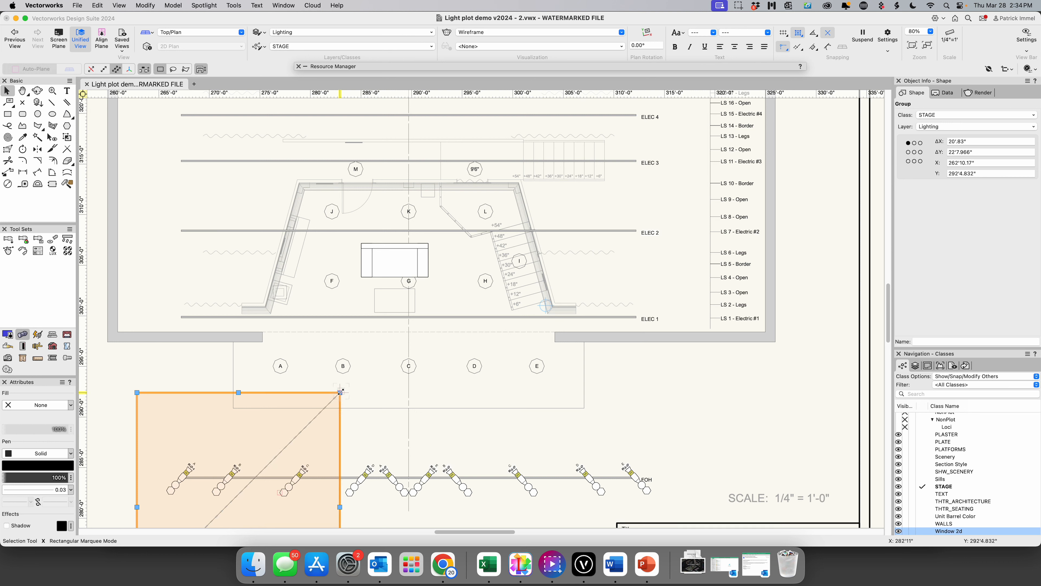
{"action": "left_click_drag", "start_coordinate": [345, 395], "coordinate": [332, 281]}
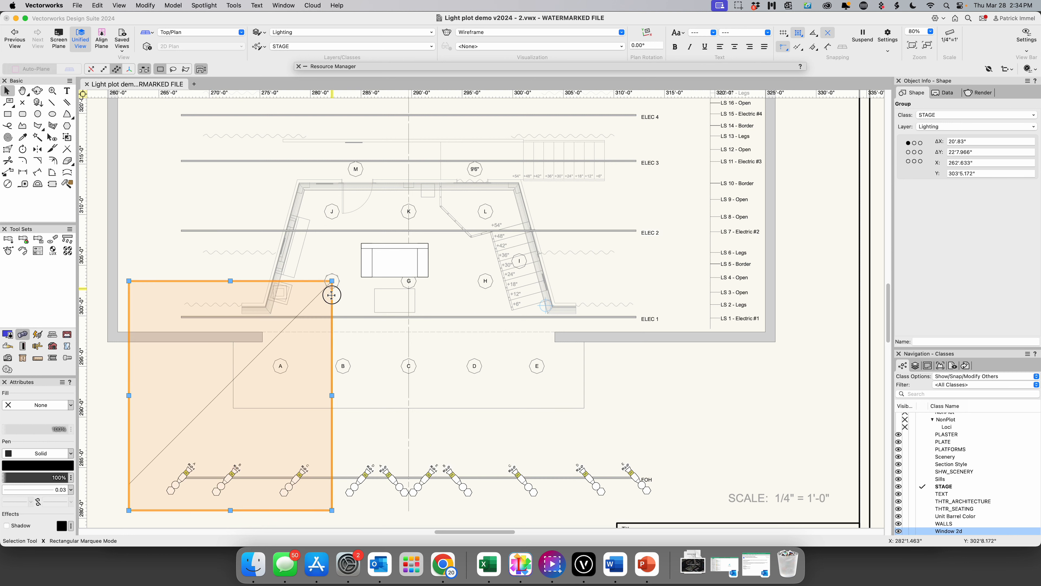
{"action": "left_click_drag", "start_coordinate": [331, 295], "coordinate": [763, 359]}
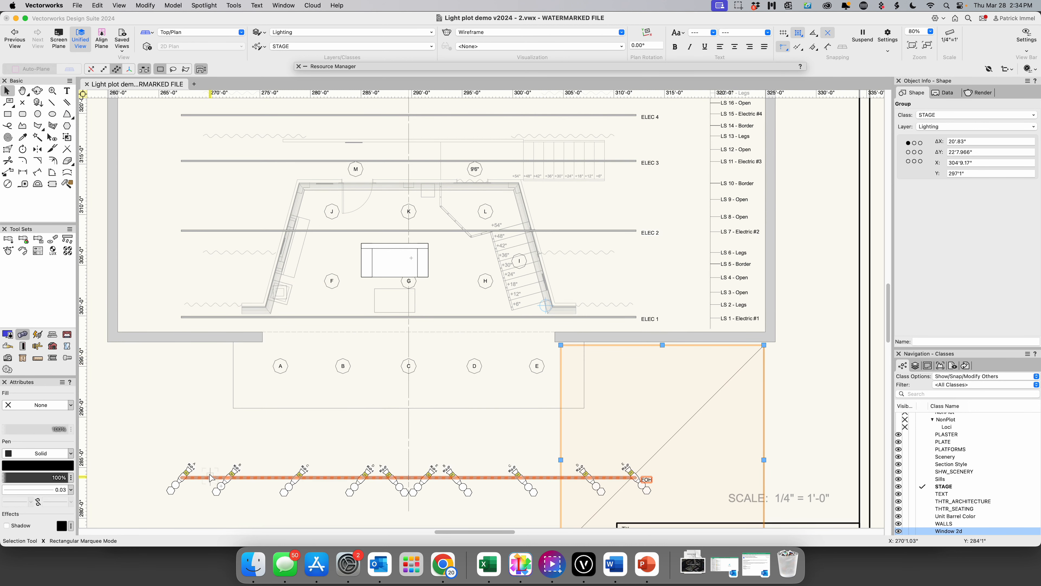
Duplicate the R04 area A fixture about 2'5" along the FOH pipe toward the area B fixture
{"action": "key", "text": "c"}
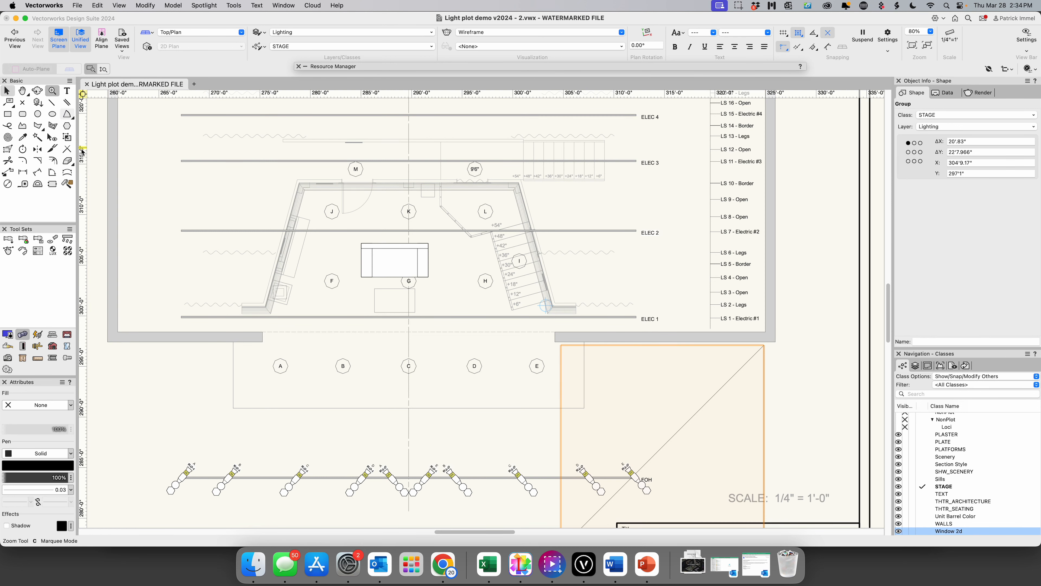
{"action": "left_click_drag", "start_coordinate": [122, 231], "coordinate": [423, 510]}
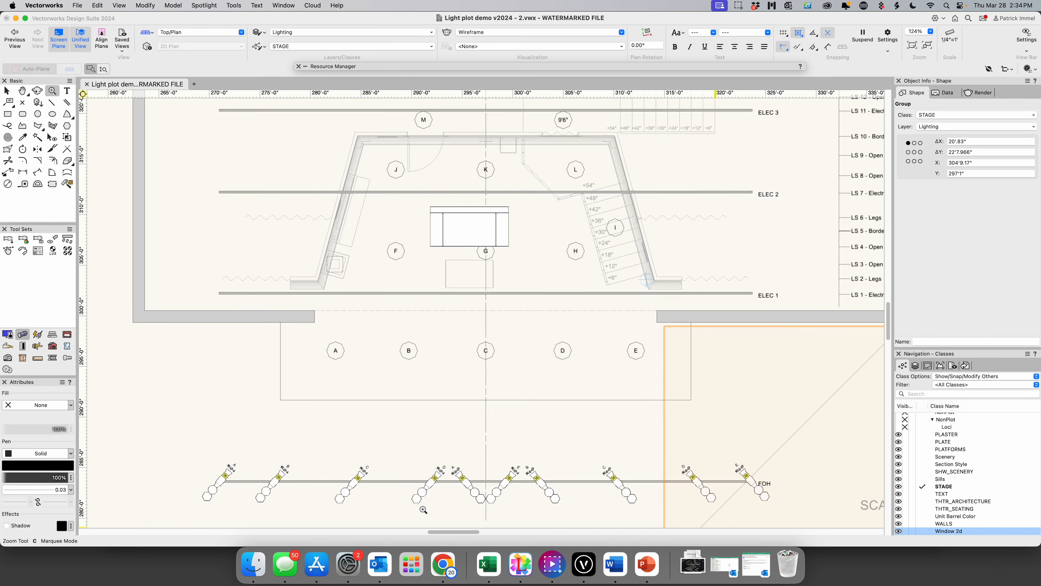
{"action": "left_click", "coordinate": [6, 91]}
{"action": "left_click", "coordinate": [344, 477]}
{"action": "left_click_drag", "start_coordinate": [344, 477], "coordinate": [382, 478]}
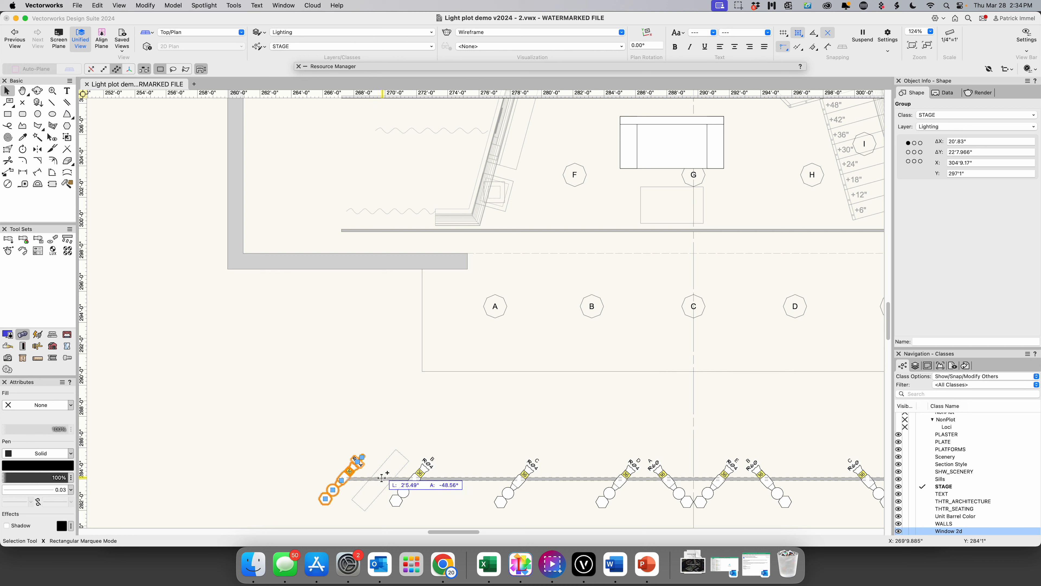
{"action": "left_click_drag", "start_coordinate": [382, 477], "coordinate": [382, 478], "text": "alt"}
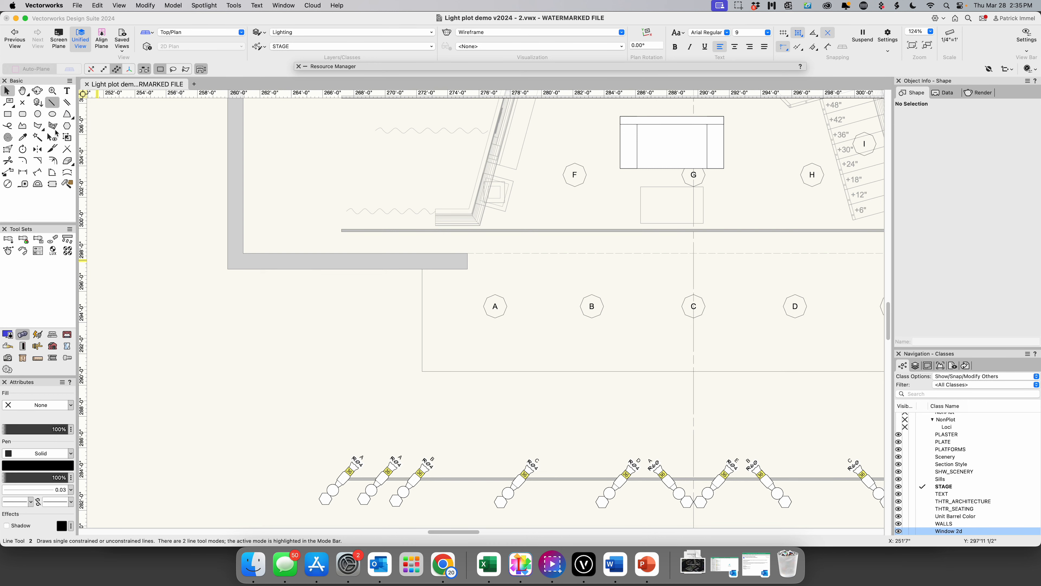
Measure the spacing between the duplicated fixture and the neighbouring area B fixture using the Line tool
{"action": "left_click", "coordinate": [51, 102]}
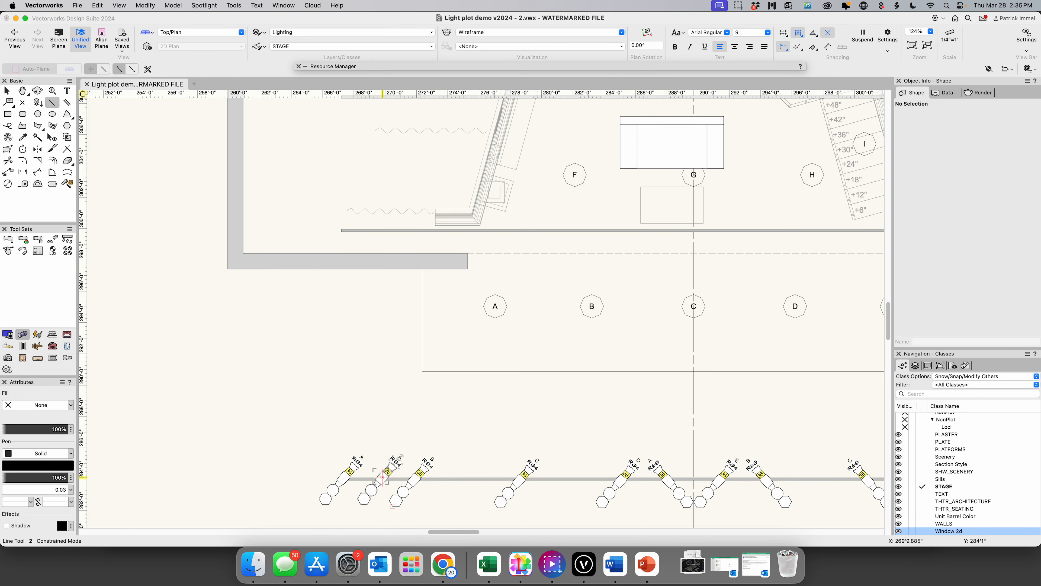
{"action": "left_click", "coordinate": [381, 477]}
{"action": "left_click", "coordinate": [415, 477]}
{"action": "left_click", "coordinate": [5, 92]}
Set the duplicated fixture's focus to F and turn on Draw Beam for it
{"action": "left_click", "coordinate": [375, 486]}
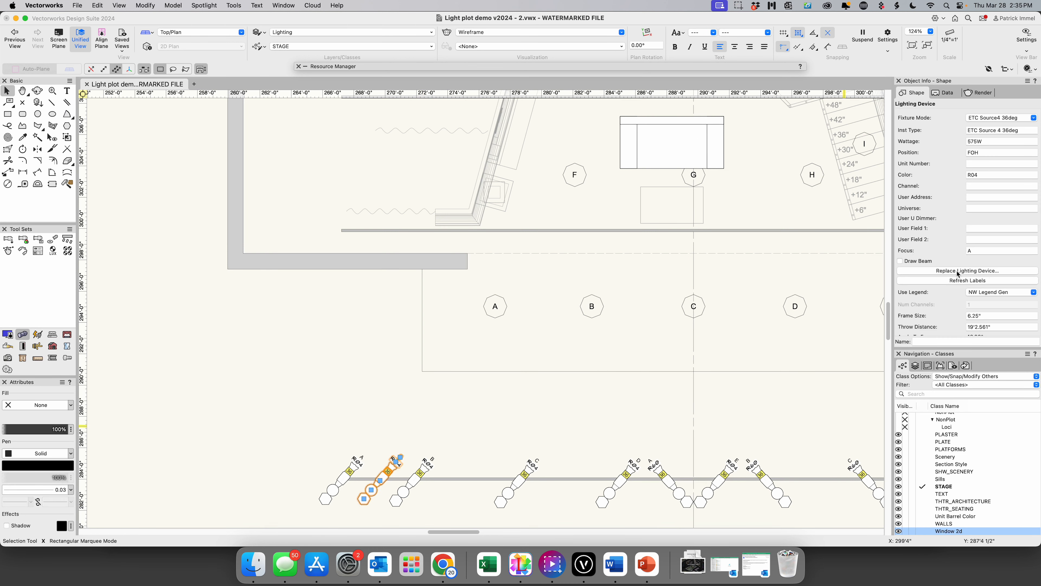
{"action": "left_click_drag", "start_coordinate": [980, 249], "coordinate": [948, 249]}
{"action": "key", "text": "Caps_Lock"}
{"action": "type", "text": "F"}
{"action": "key", "text": "Return"}
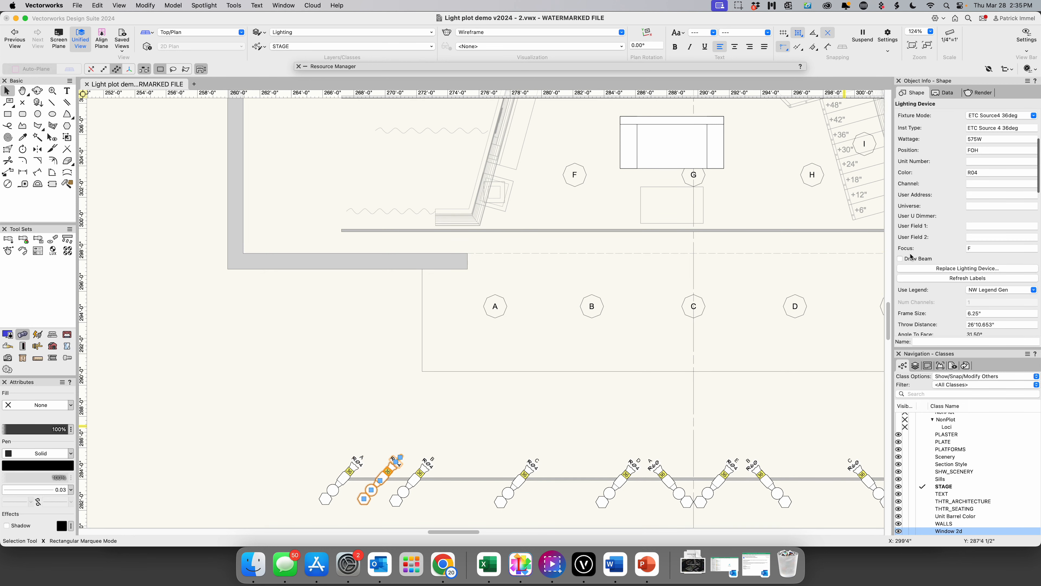
{"action": "left_click", "coordinate": [901, 259]}
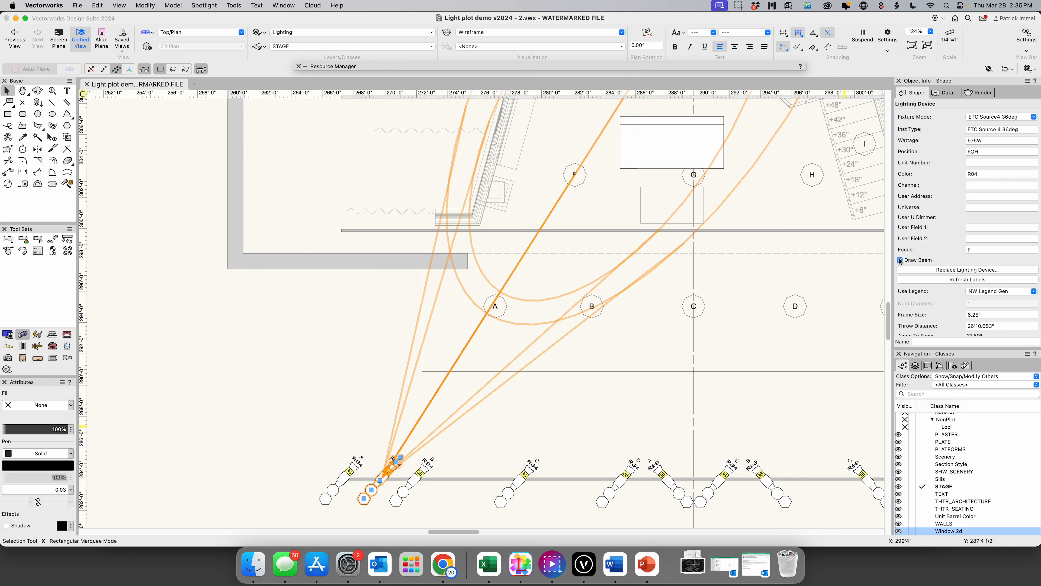
Replace the area F fixture with the Light Instr ETC Source 4 26deg 750W symbol
{"action": "left_click", "coordinate": [952, 270]}
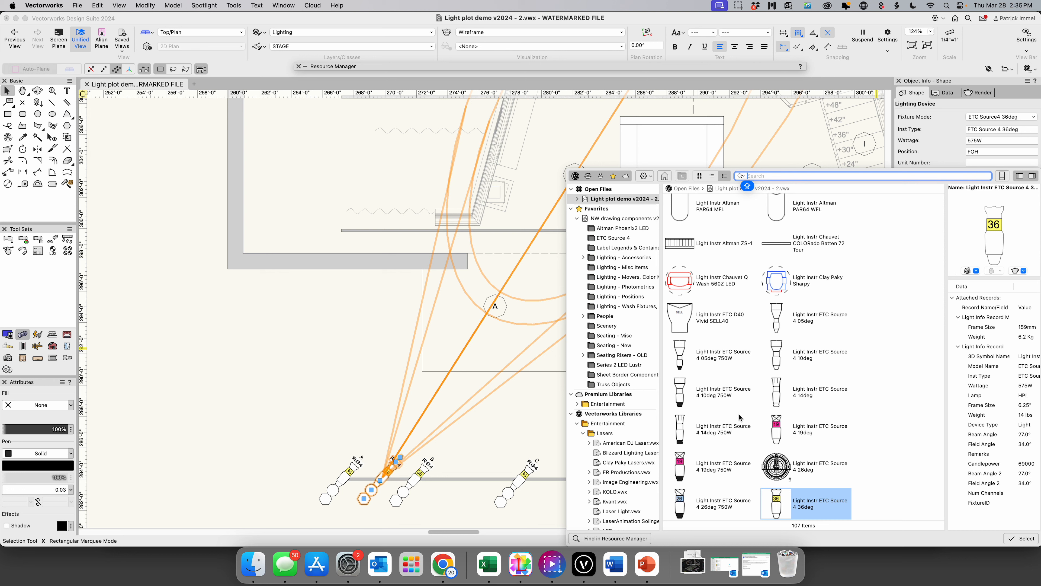
{"action": "scroll", "coordinate": [735, 465], "scroll_direction": "down", "scroll_amount": 3}
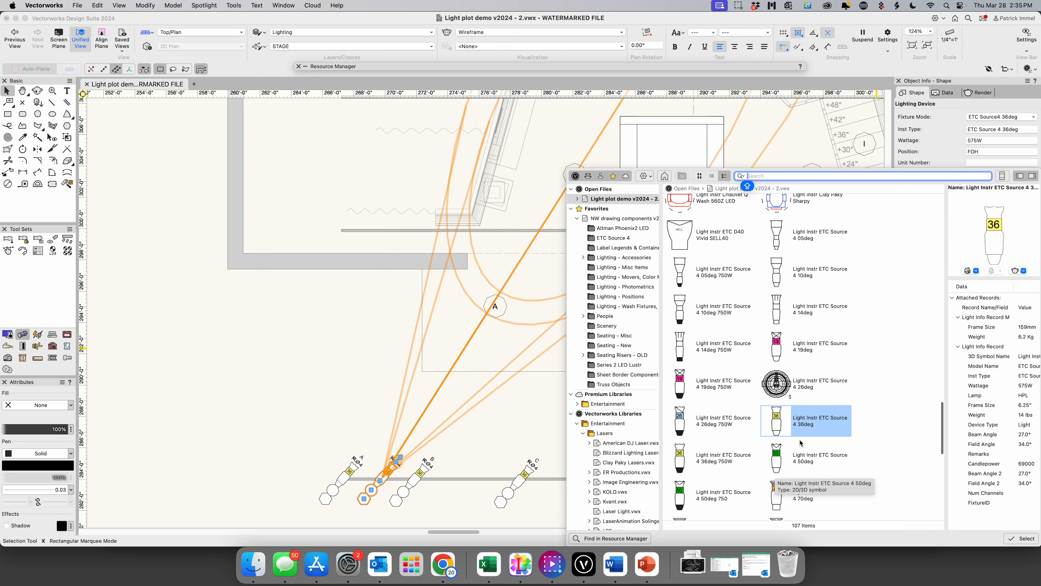
{"action": "scroll", "coordinate": [801, 441], "scroll_direction": "down", "scroll_amount": 5}
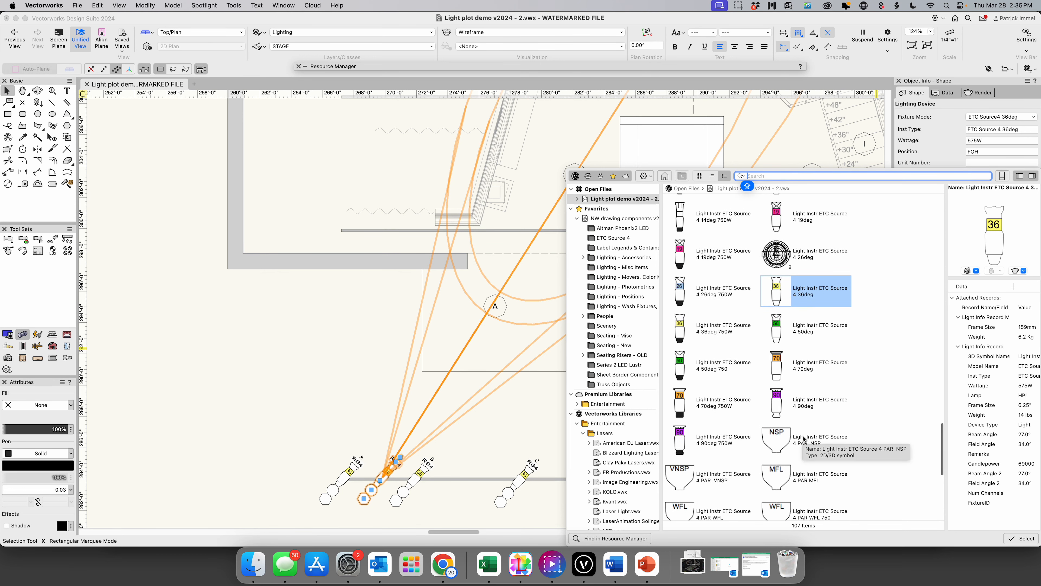
{"action": "scroll", "coordinate": [804, 438], "scroll_direction": "up", "scroll_amount": 2}
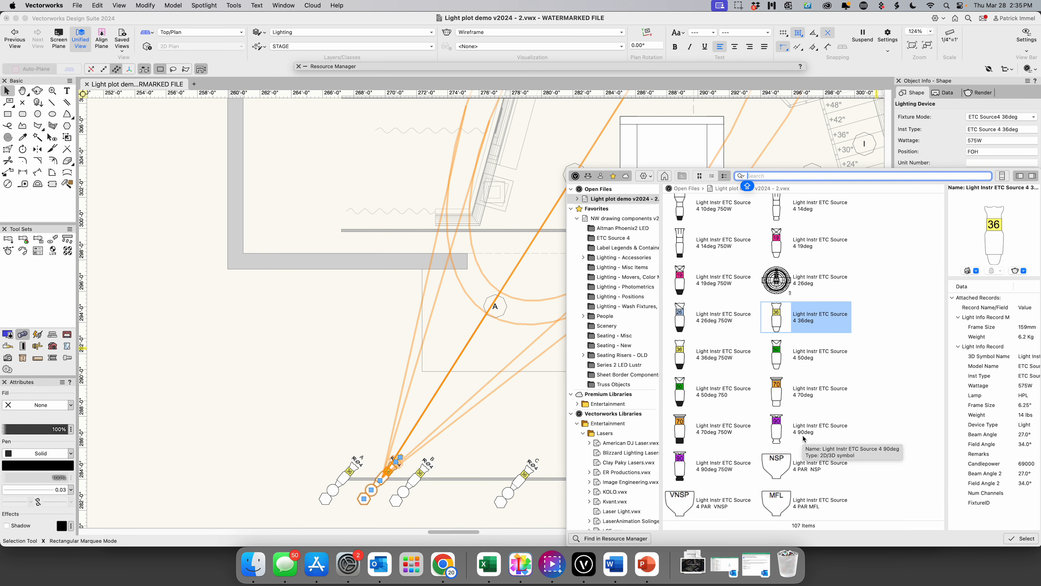
{"action": "scroll", "coordinate": [804, 438], "scroll_direction": "up", "scroll_amount": 5}
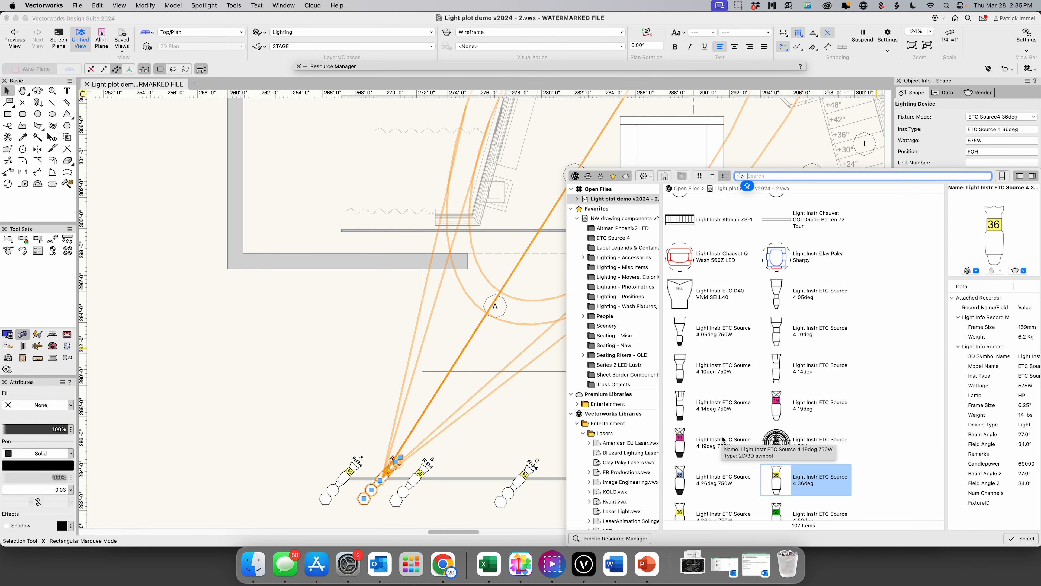
{"action": "scroll", "coordinate": [679, 448], "scroll_direction": "down", "scroll_amount": 1}
{"action": "left_click", "coordinate": [680, 447]}
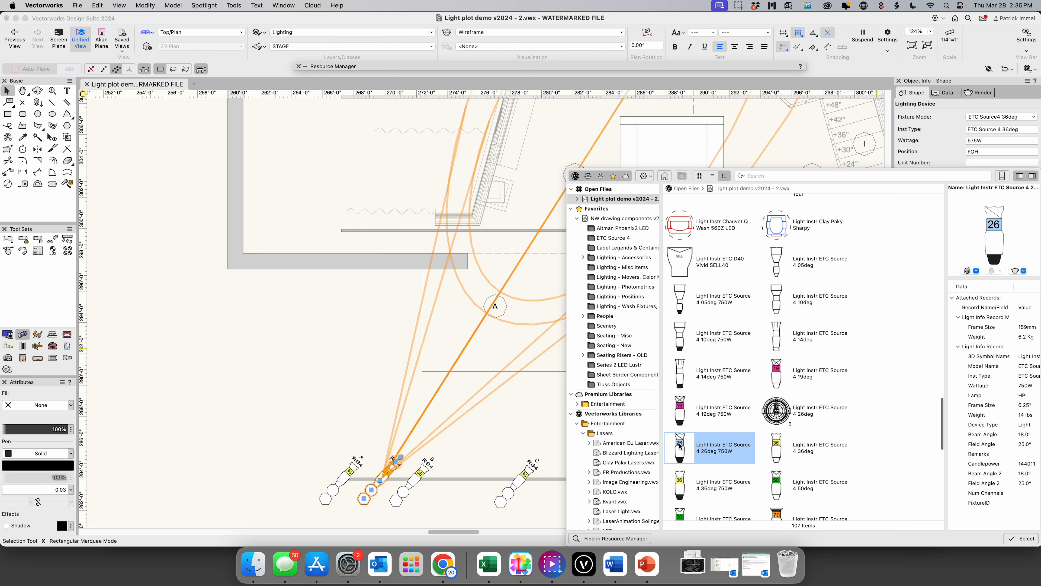
{"action": "double_click", "coordinate": [680, 446]}
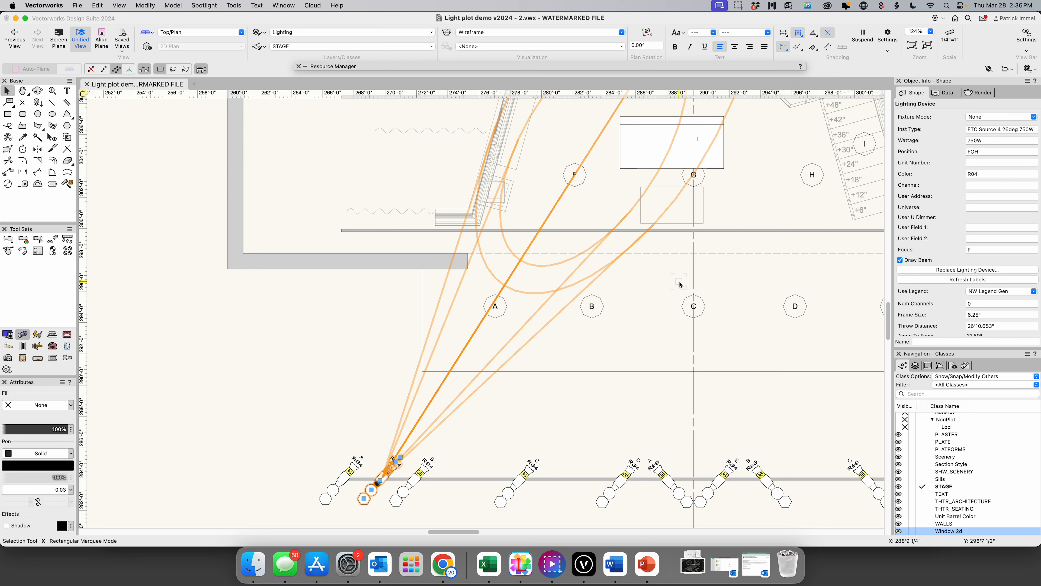
Move the diagonal guide so its upper corner sits on focus area G and the guide crosses the FOH pipe
{"action": "mouse_move", "coordinate": [680, 284]}
{"action": "left_click_drag", "start_coordinate": [892, 316], "coordinate": [892, 330]}
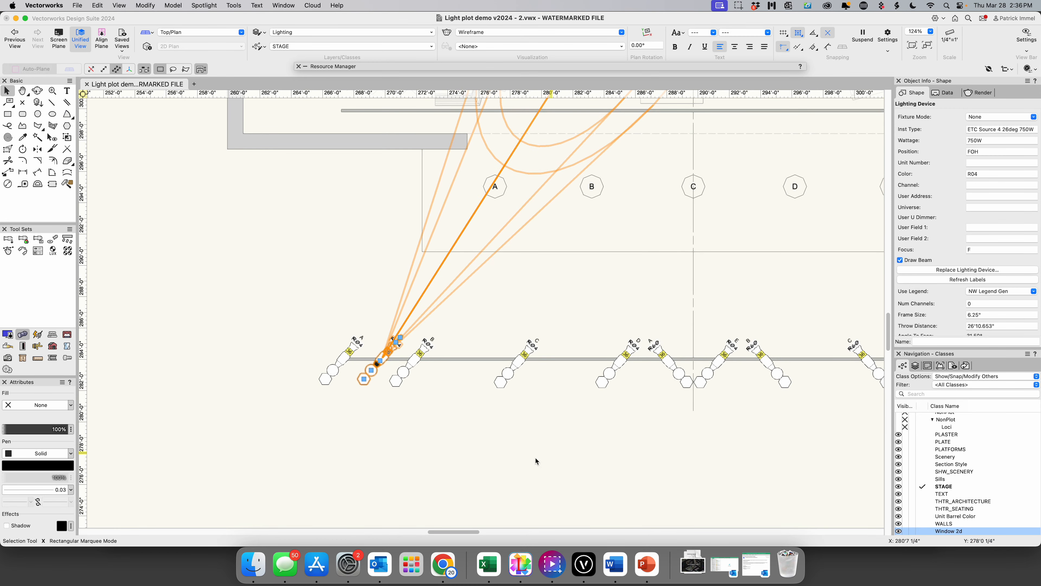
{"action": "left_click_drag", "start_coordinate": [472, 532], "coordinate": [499, 532]}
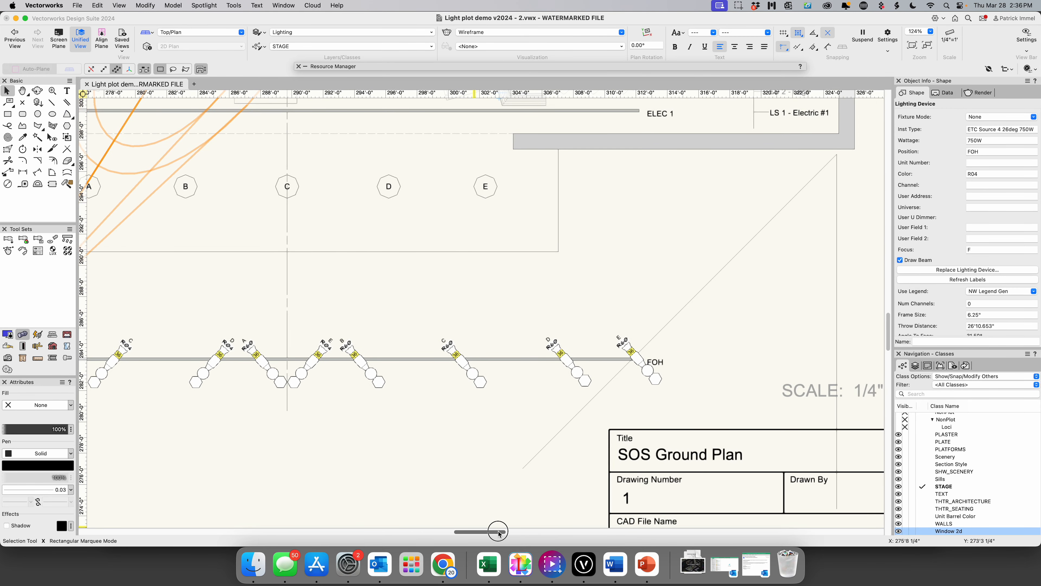
{"action": "left_click_drag", "start_coordinate": [834, 165], "coordinate": [288, 329]}
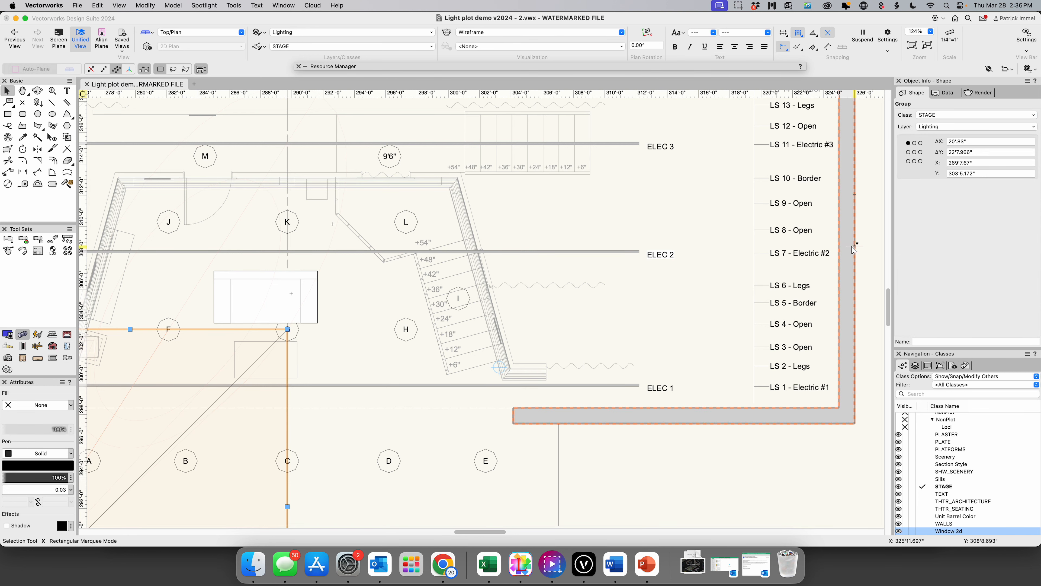
{"action": "left_click_drag", "start_coordinate": [886, 304], "coordinate": [886, 317]}
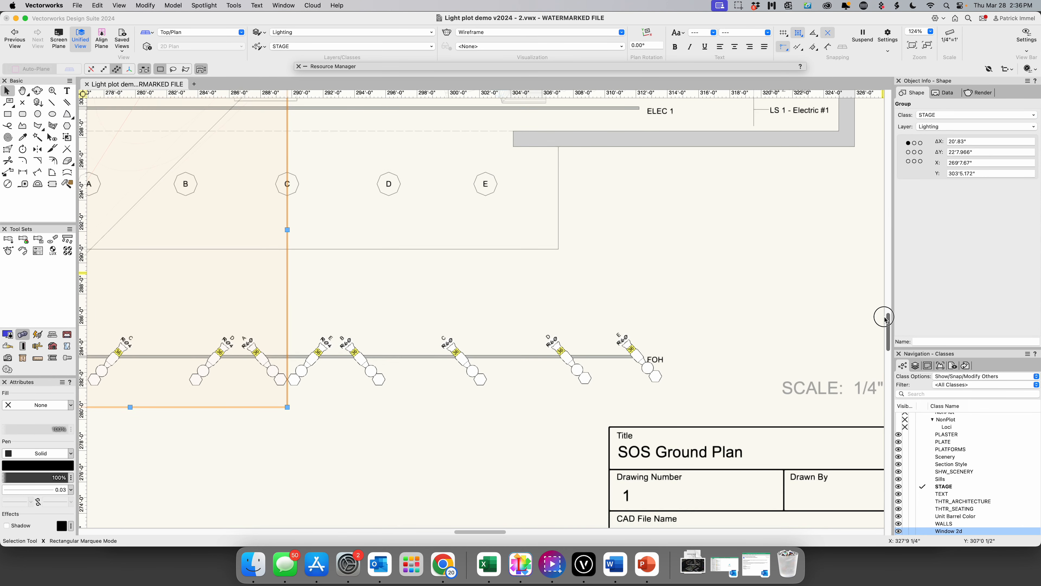
{"action": "left_click_drag", "start_coordinate": [470, 533], "coordinate": [458, 534]}
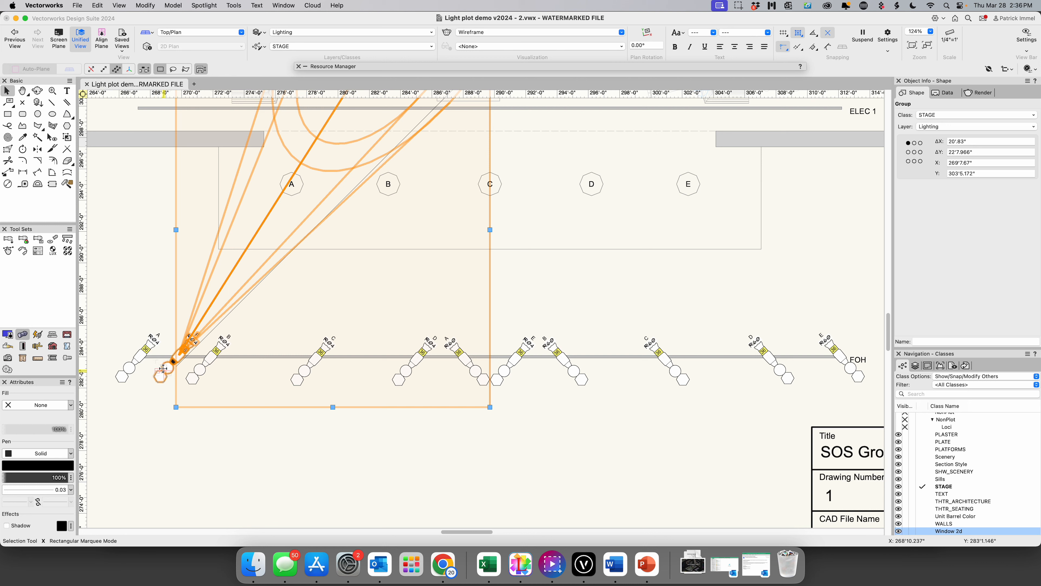
Duplicate the area F fixture along the FOH pipe to between the area B and C fixtures and set the copy's focus to G
{"action": "left_click", "coordinate": [162, 368]}
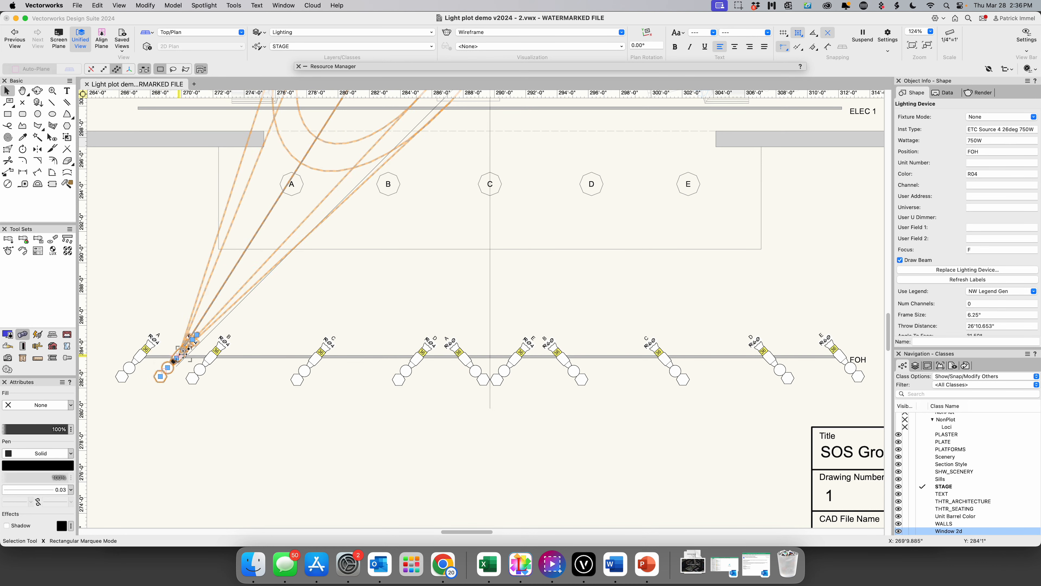
{"action": "left_click_drag", "start_coordinate": [183, 352], "coordinate": [249, 359]}
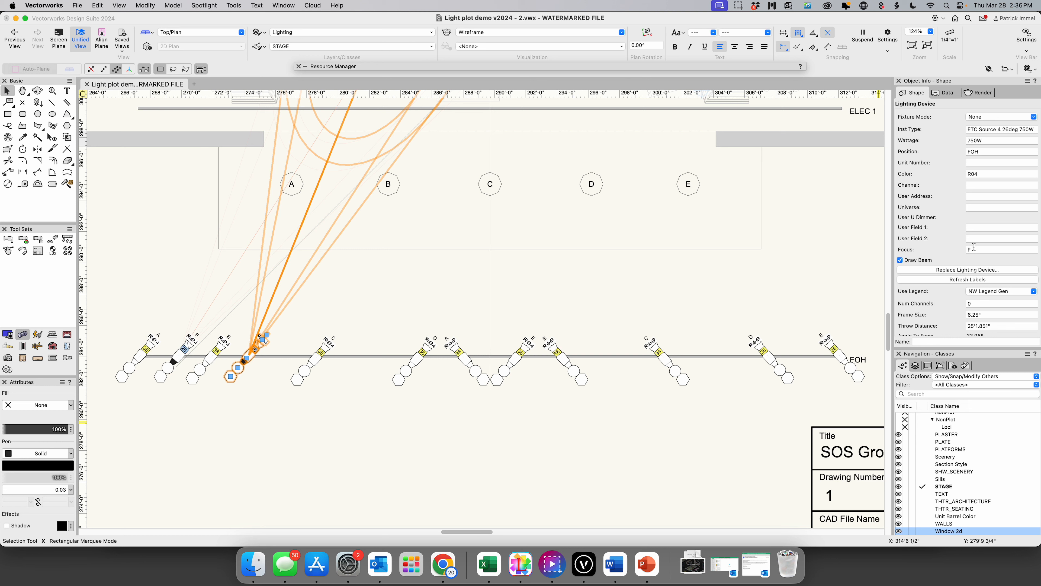
{"action": "left_click", "coordinate": [974, 249]}
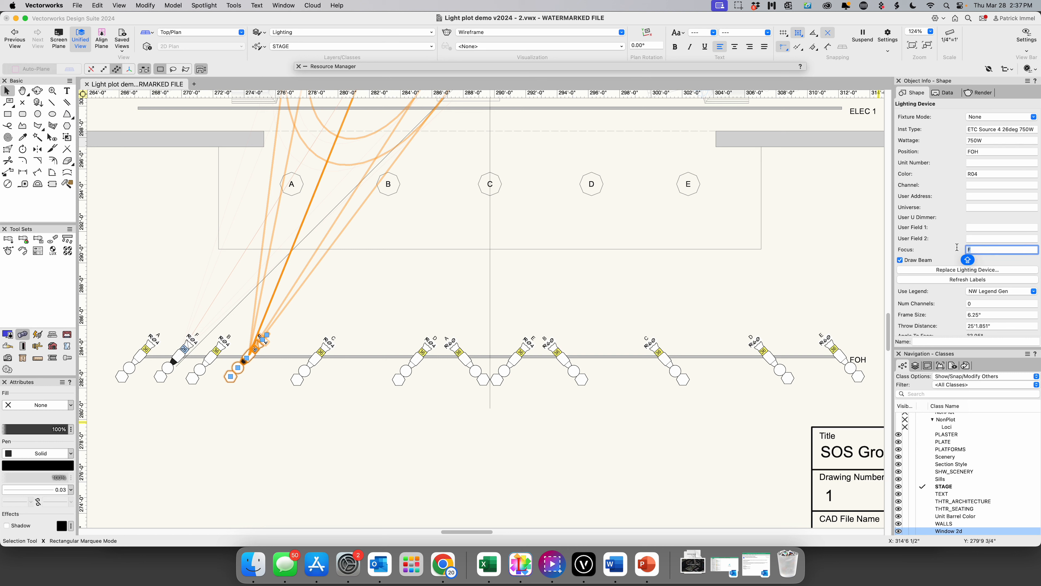
{"action": "type", "text": "G"}
{"action": "key", "text": "Return"}
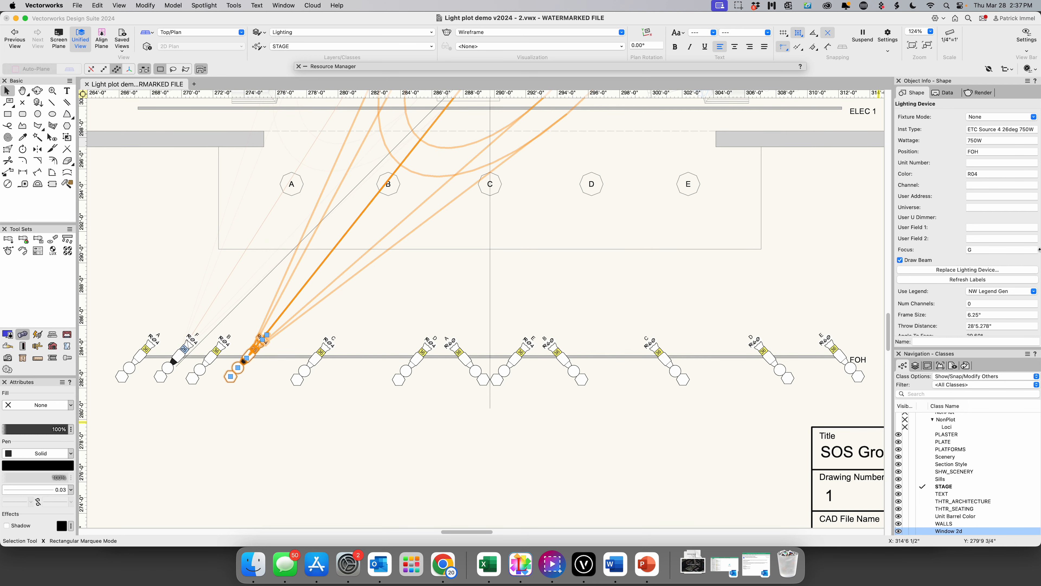
Move the diagonal guide so its upper corner sits on focus area H
{"action": "left_click_drag", "start_coordinate": [894, 314], "coordinate": [894, 305]}
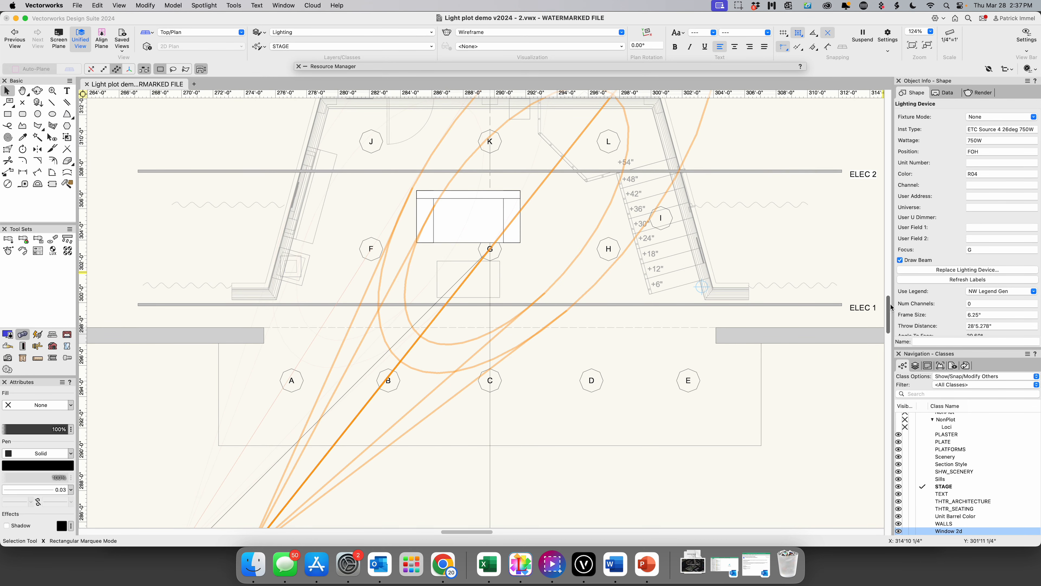
{"action": "left_click_drag", "start_coordinate": [890, 305], "coordinate": [892, 311]}
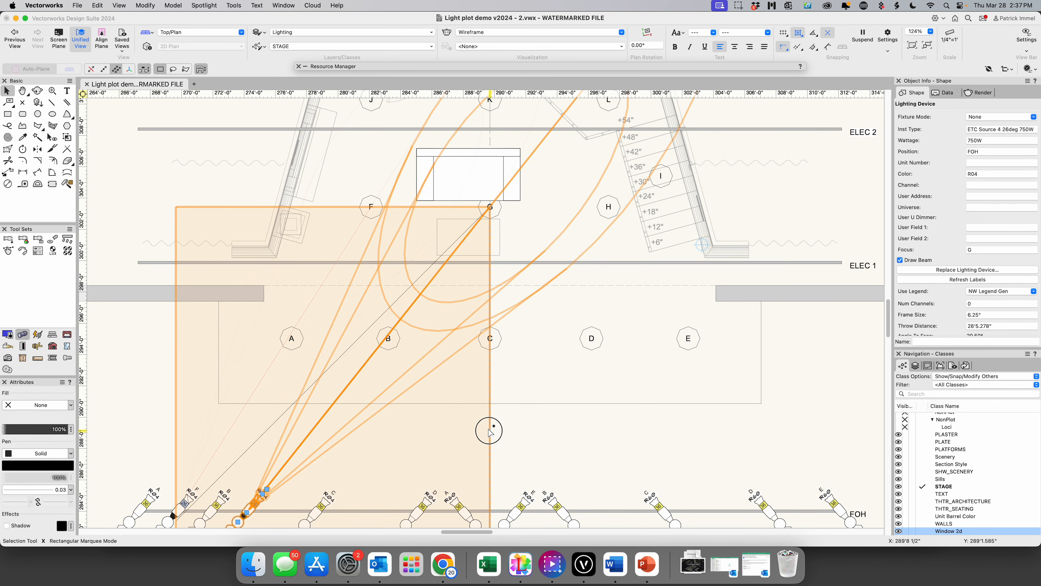
{"action": "left_click_drag", "start_coordinate": [489, 430], "coordinate": [609, 425]}
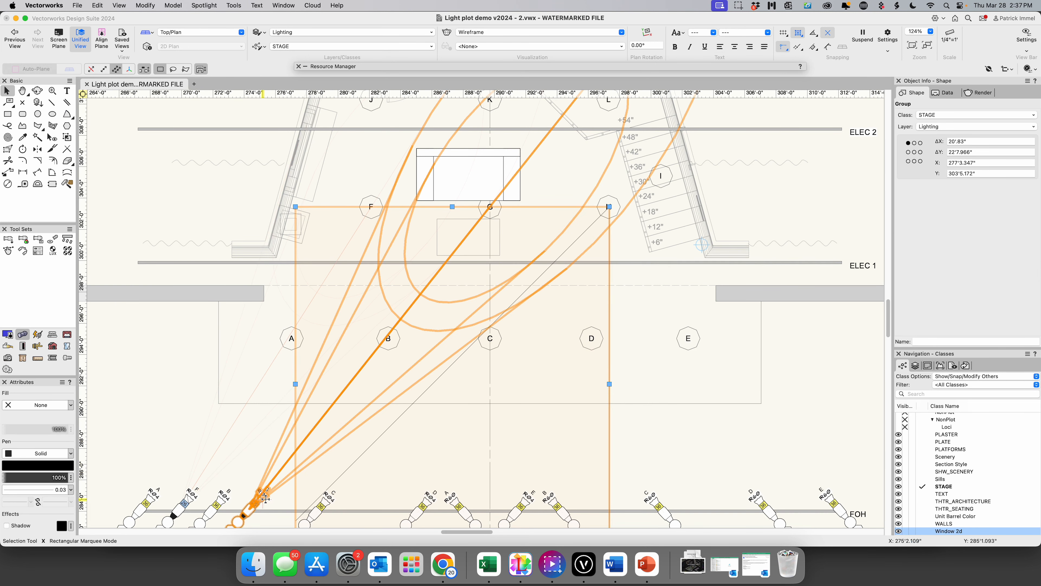
Duplicate the area G fixture along the FOH pipe to just before the area C fixture and set the copy's focus to H
{"action": "left_click", "coordinate": [254, 506]}
{"action": "left_click_drag", "start_coordinate": [254, 506], "coordinate": [287, 508]}
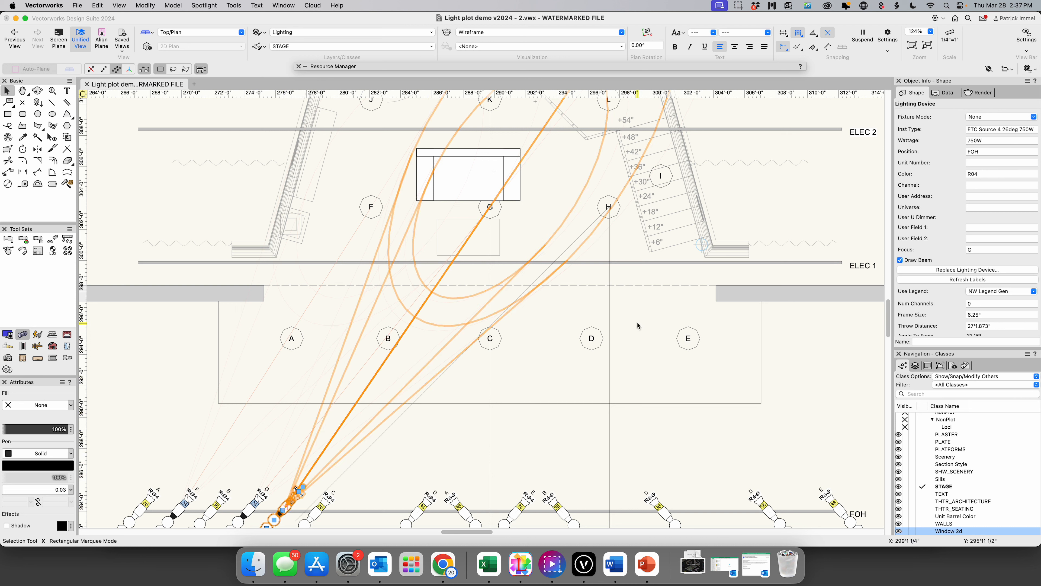
{"action": "left_click", "coordinate": [976, 249]}
{"action": "type", "text": "G"}
{"action": "key", "text": "Return"}
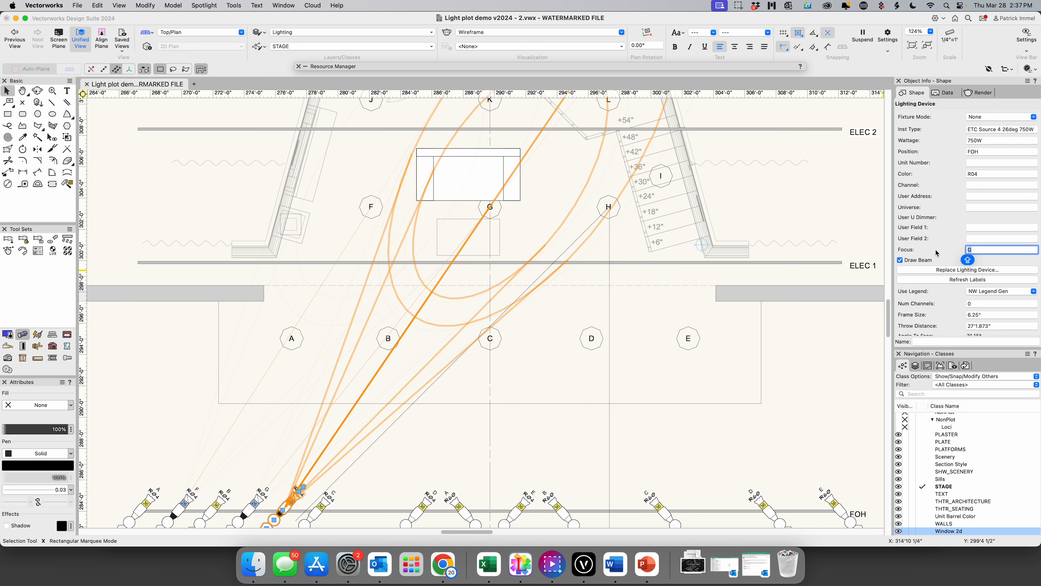
{"action": "type", "text": "H"}
{"action": "key", "text": "Return"}
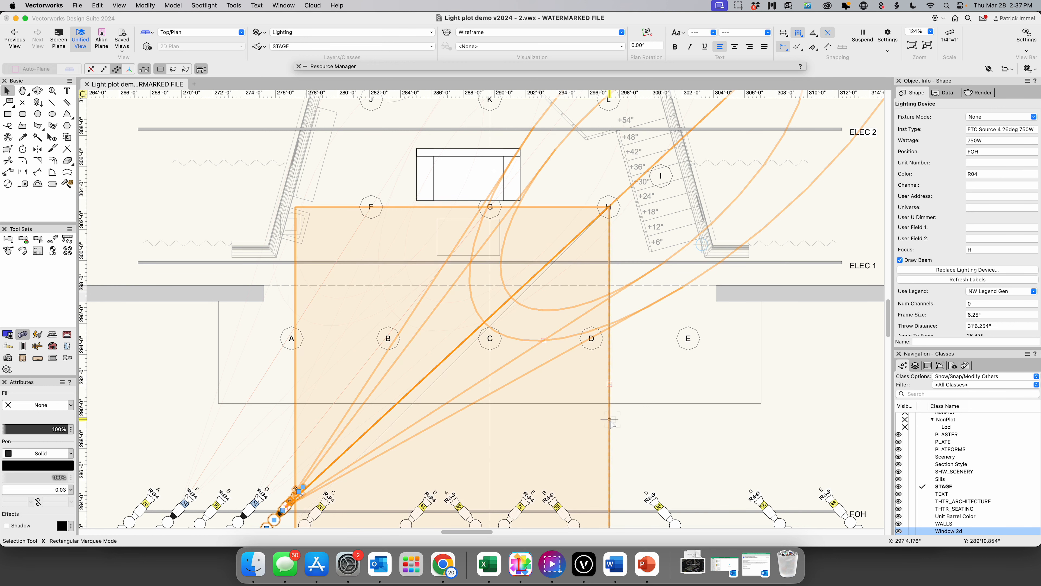
Move the diagonal guide off the stage area, past the stage-left end of the FOH pipe
{"action": "left_click", "coordinate": [610, 425]}
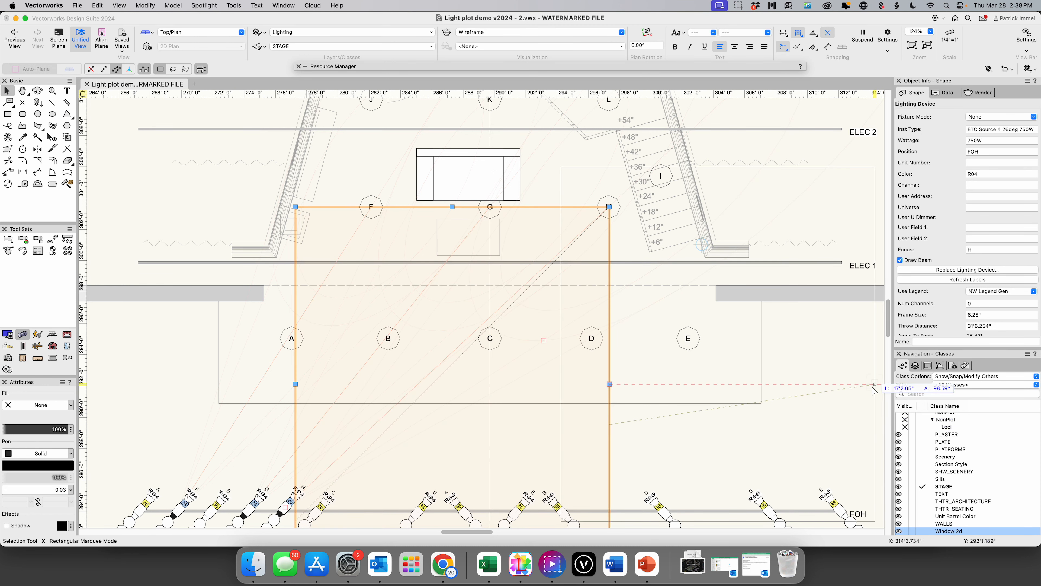
{"action": "left_click", "coordinate": [871, 393]}
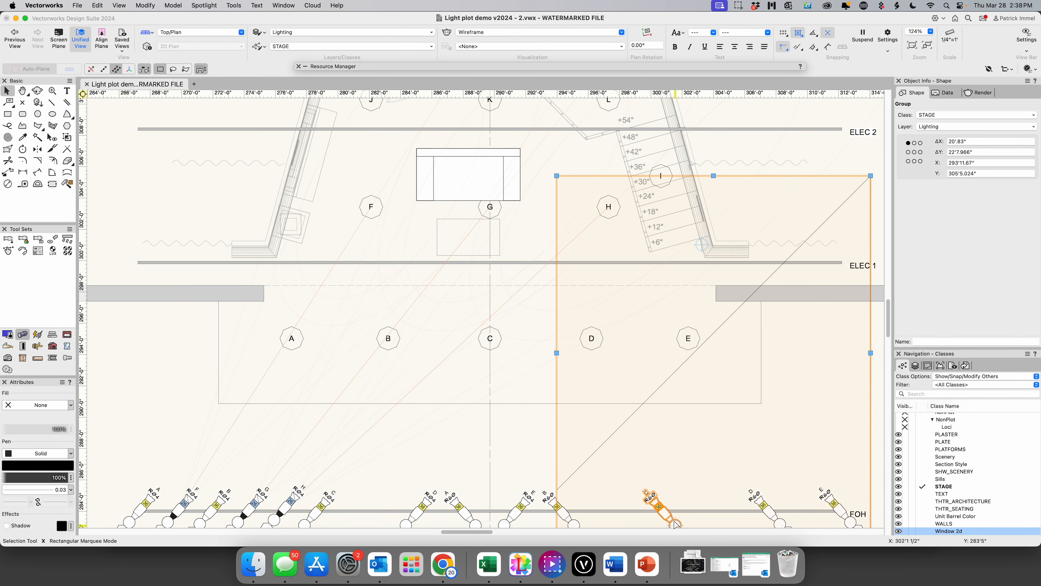
{"action": "left_click_drag", "start_coordinate": [481, 532], "coordinate": [502, 532]}
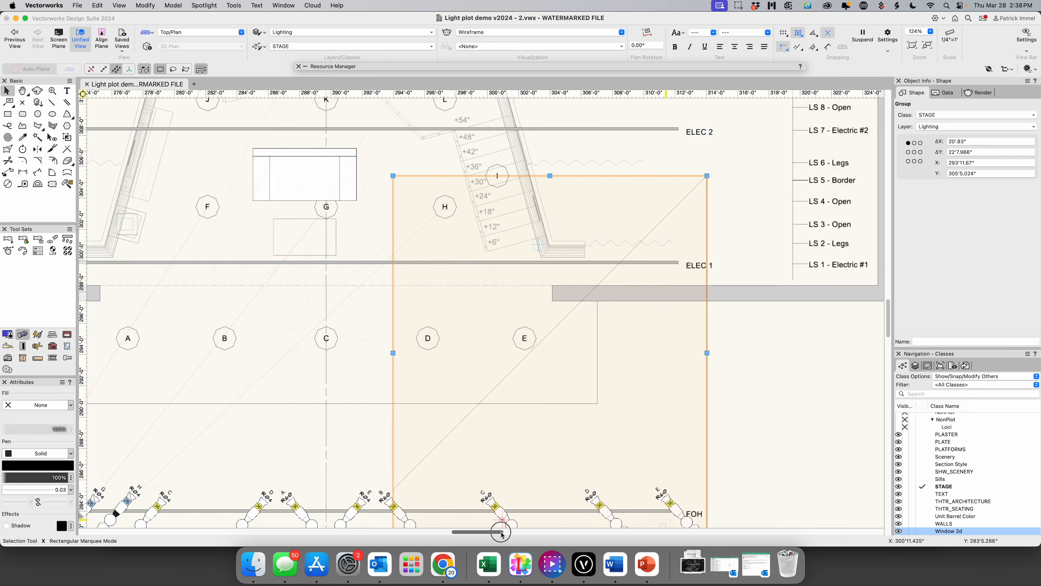
{"action": "left_click_drag", "start_coordinate": [558, 418], "coordinate": [873, 440]}
Mirror a duplicate of the three area F, G and H fixtures across the stage centerline with the Mirror tool
{"action": "left_click_drag", "start_coordinate": [482, 532], "coordinate": [442, 532]}
{"action": "left_click", "coordinate": [512, 504]}
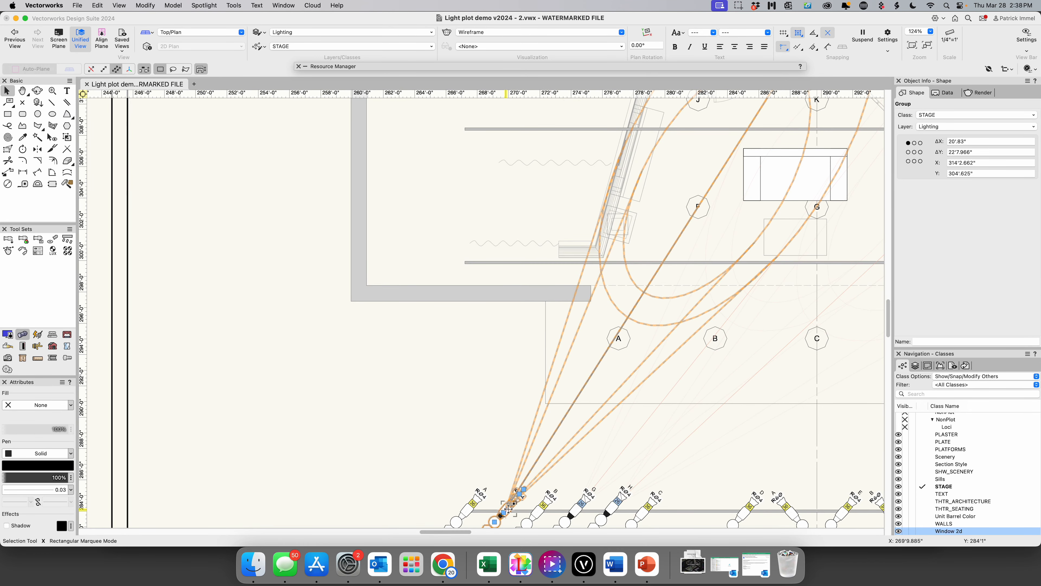
{"action": "left_click", "coordinate": [582, 503], "text": "shift"}
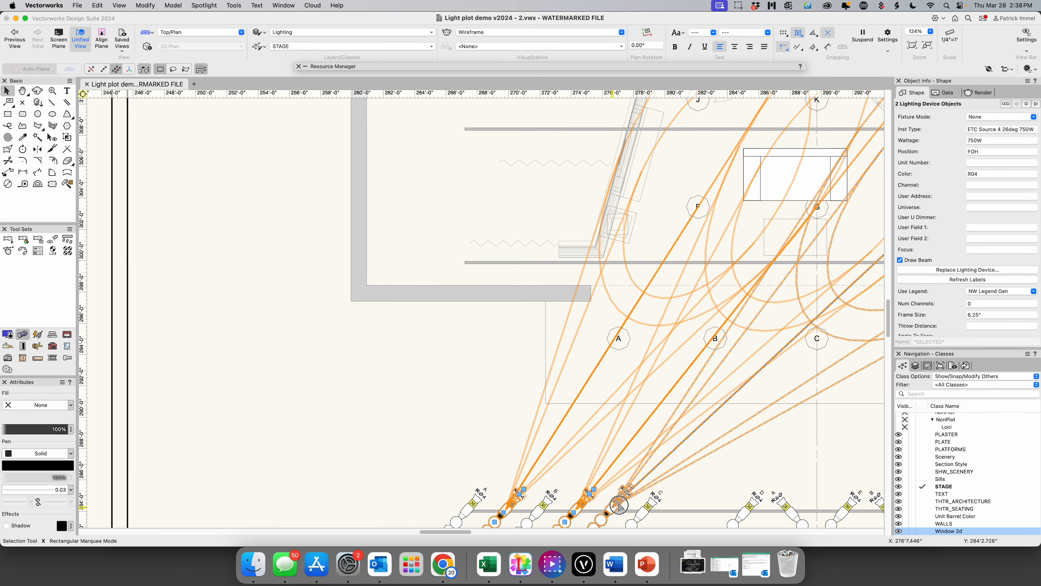
{"action": "left_click", "coordinate": [620, 499], "text": "shift"}
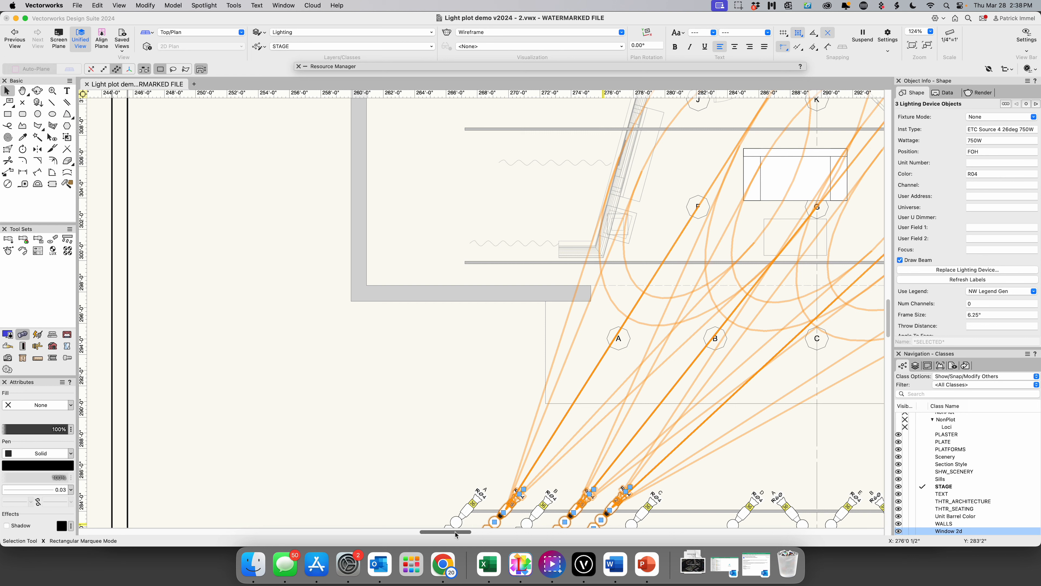
{"action": "left_click_drag", "start_coordinate": [456, 532], "coordinate": [482, 533]}
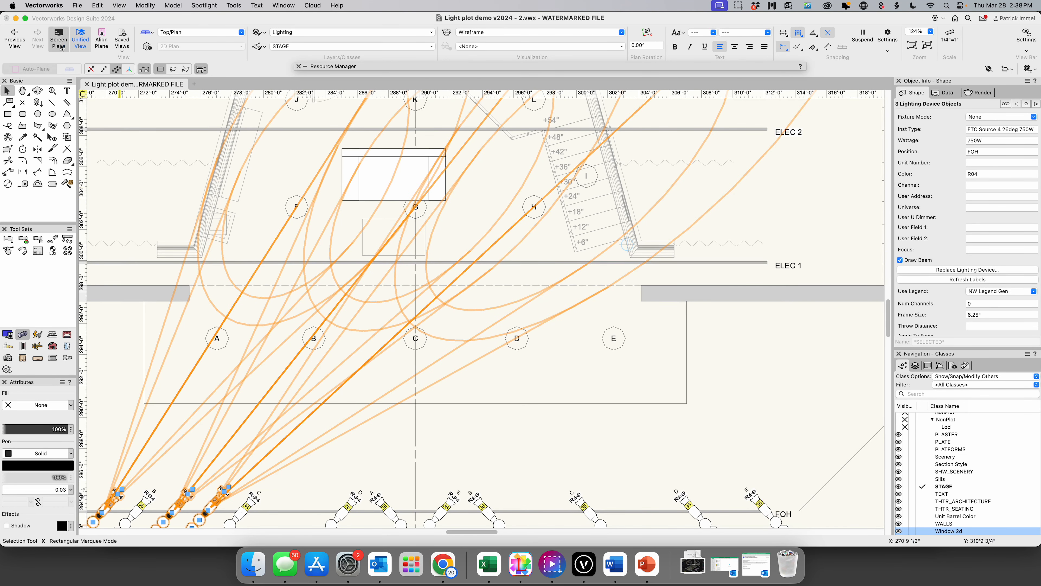
{"action": "left_click", "coordinate": [37, 149]}
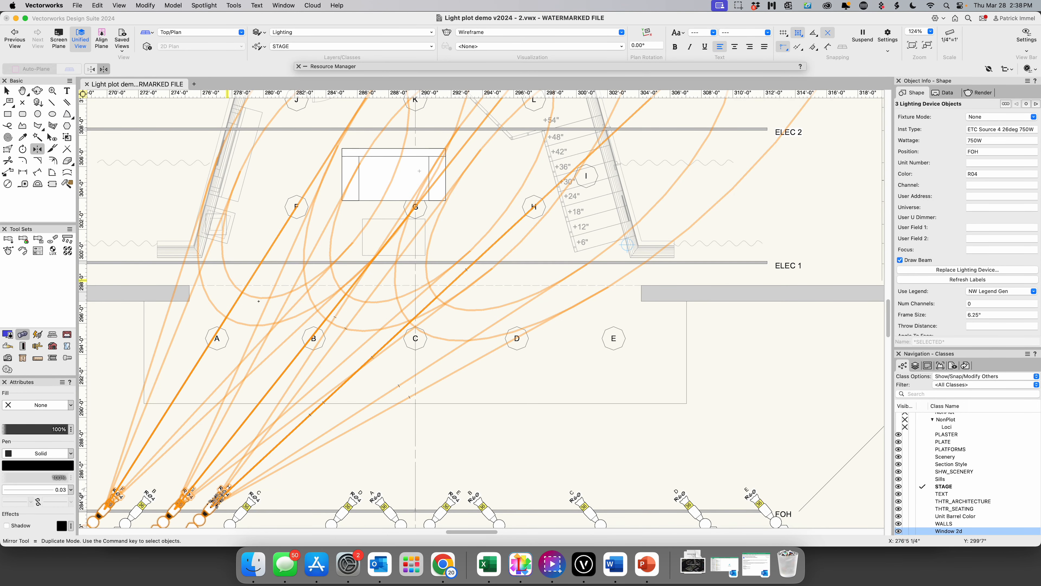
{"action": "left_click", "coordinate": [413, 437]}
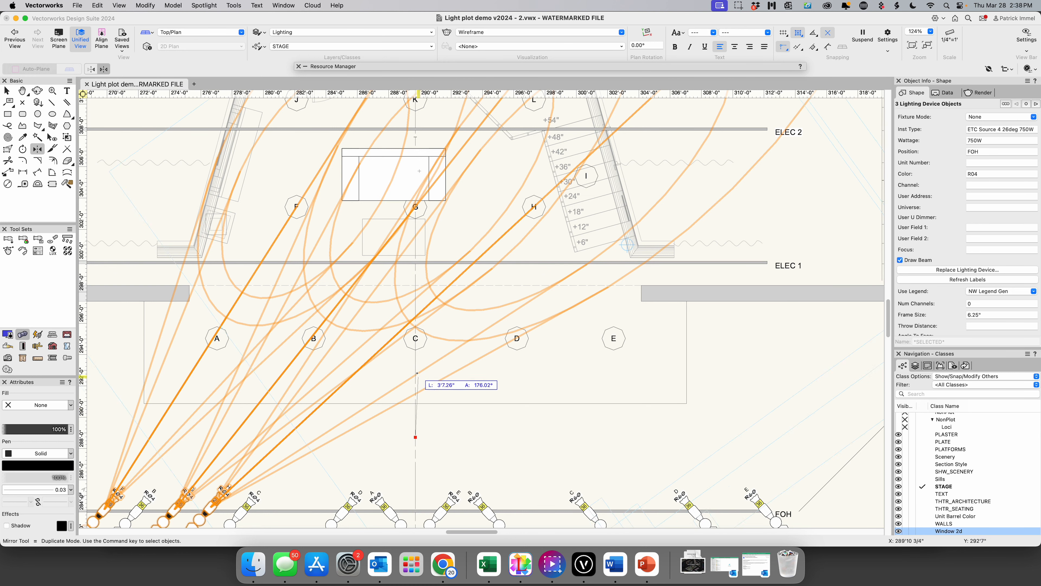
{"action": "left_click", "coordinate": [415, 362]}
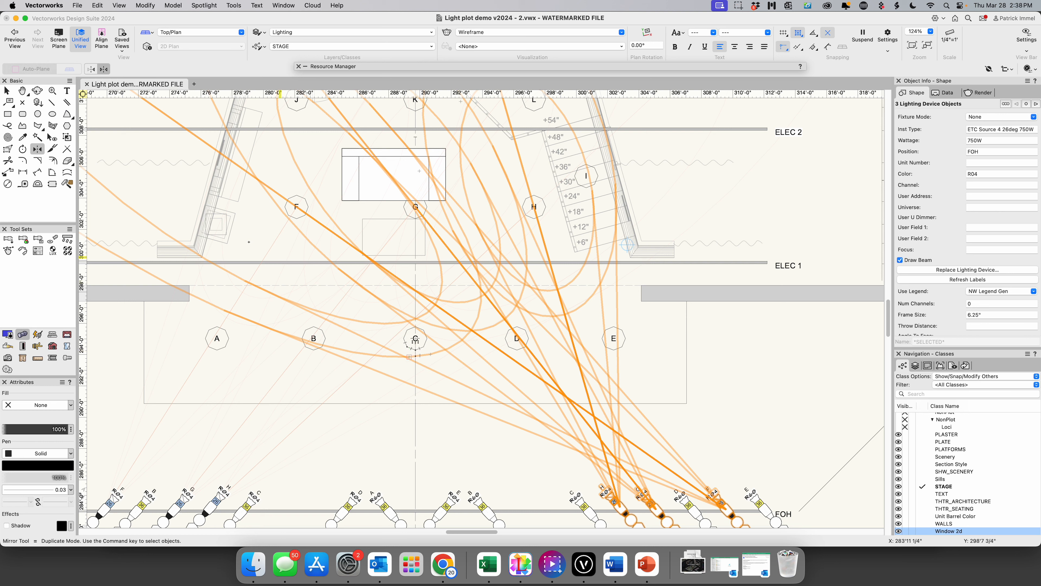
{"action": "left_click", "coordinate": [42, 114]}
{"action": "left_click", "coordinate": [6, 90]}
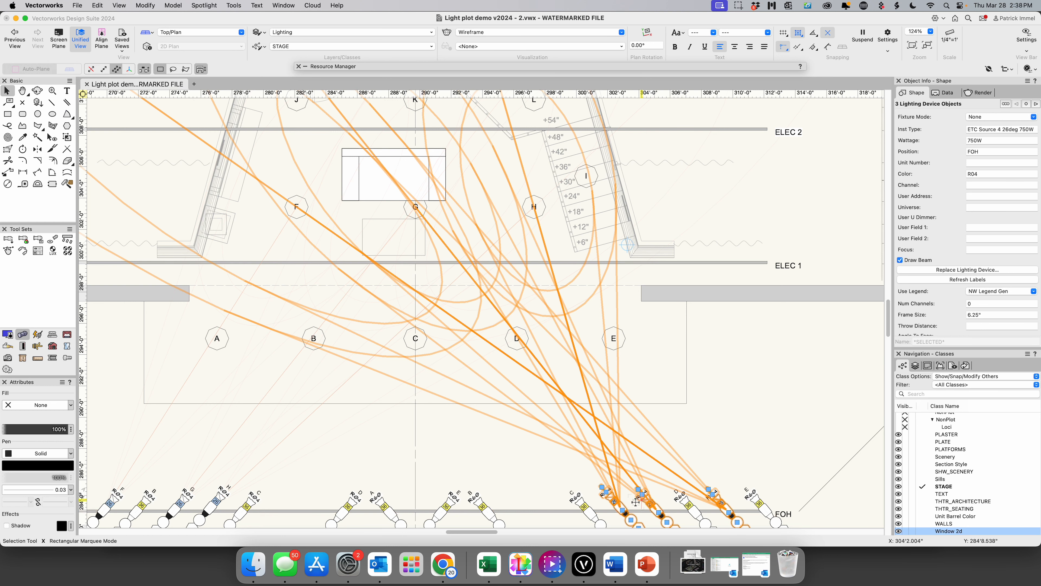
Set the innermost mirrored fixture's focus to F and the outermost mirrored fixture's focus to H
{"action": "left_click", "coordinate": [625, 511]}
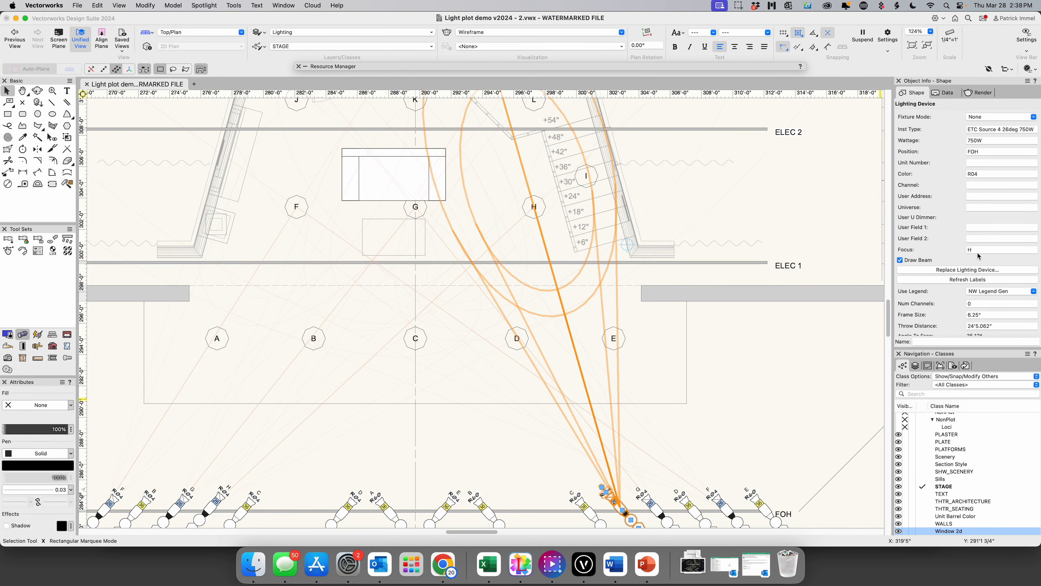
{"action": "left_click", "coordinate": [977, 249]}
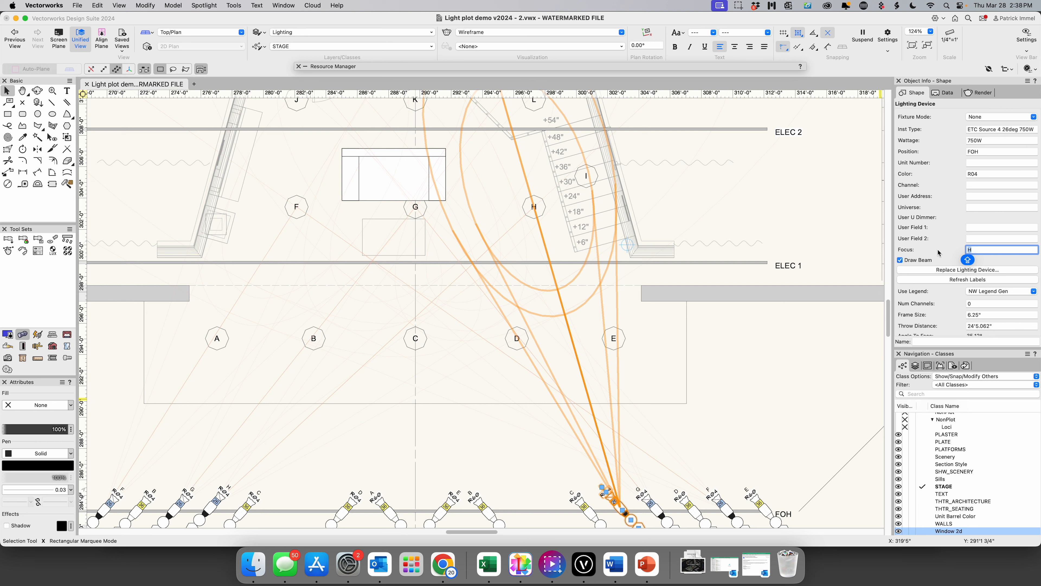
{"action": "type", "text": "F"}
{"action": "key", "text": "Return"}
{"action": "left_click_drag", "start_coordinate": [644, 505], "coordinate": [724, 503]}
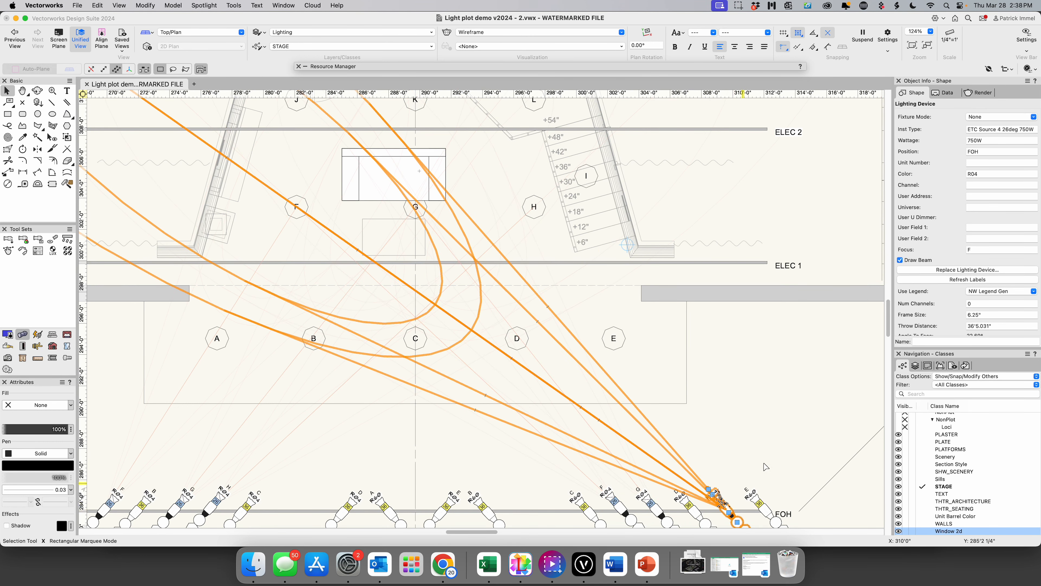
{"action": "left_click", "coordinate": [969, 250]}
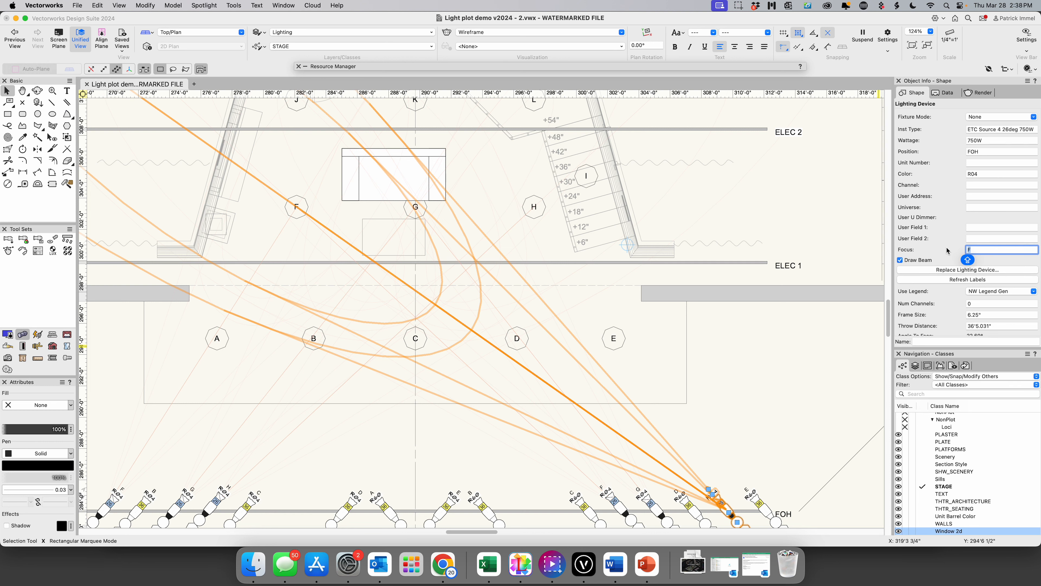
{"action": "type", "text": "H"}
{"action": "key", "text": "Return"}
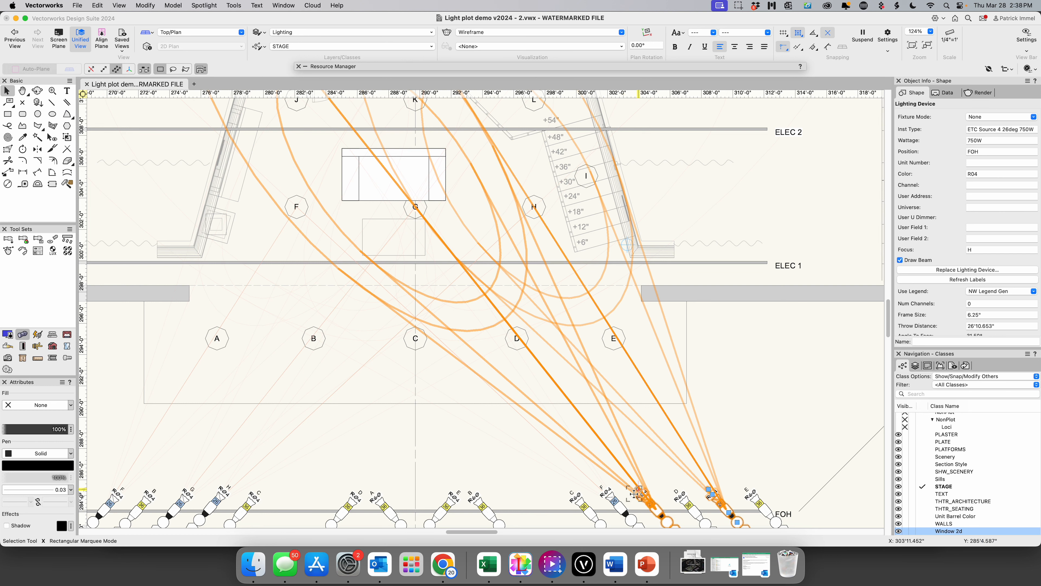
Turn off Draw Beam for all six FOH fixtures focused on areas F, G and H
{"action": "left_click", "coordinate": [643, 497], "text": "shift"}
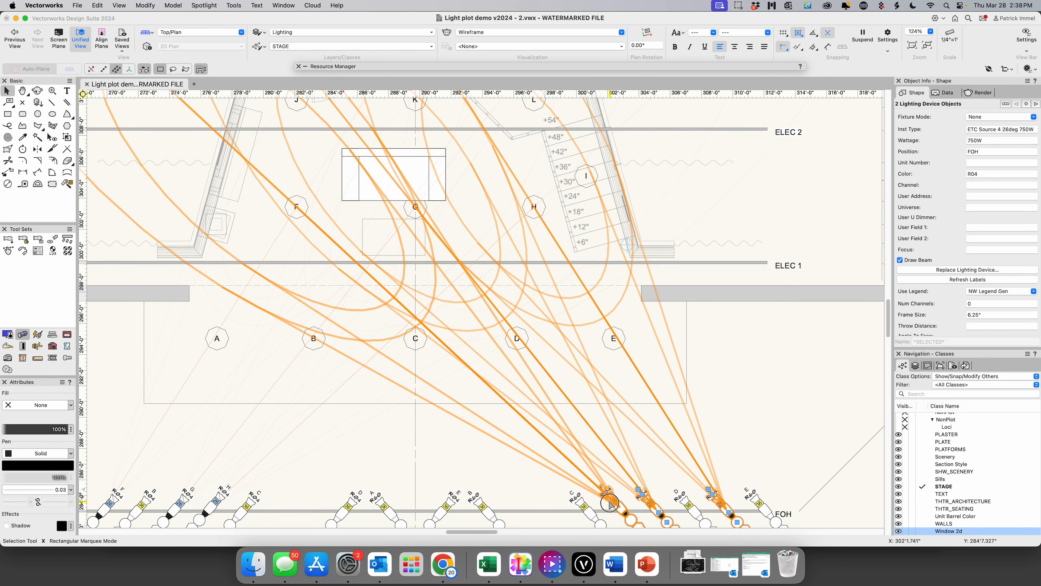
{"action": "left_click", "coordinate": [611, 497], "text": "shift"}
{"action": "left_click", "coordinate": [192, 495], "text": "shift"}
{"action": "left_click", "coordinate": [224, 492], "text": "shift"}
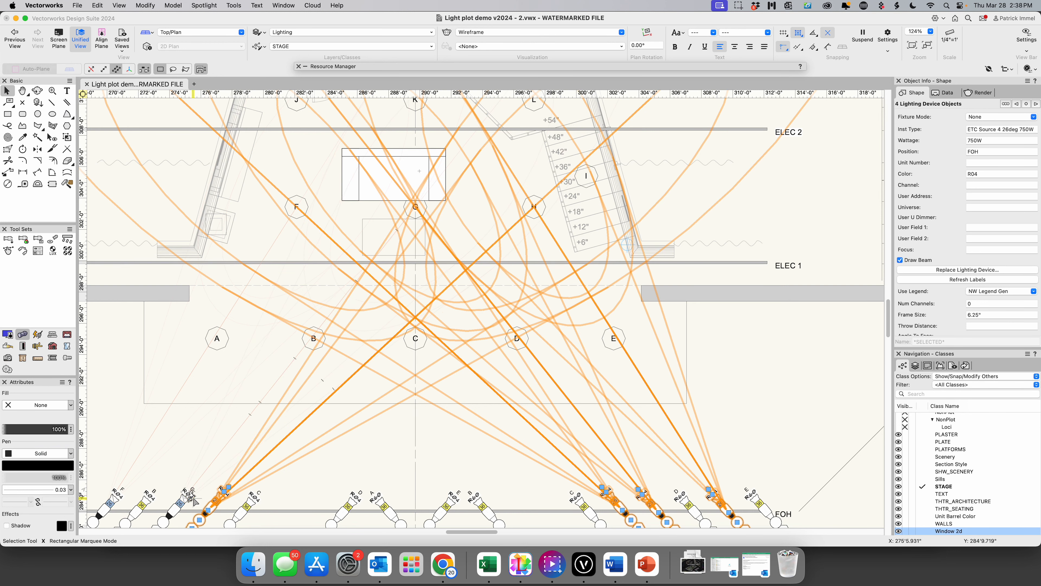
{"action": "left_click", "coordinate": [120, 497], "text": "shift"}
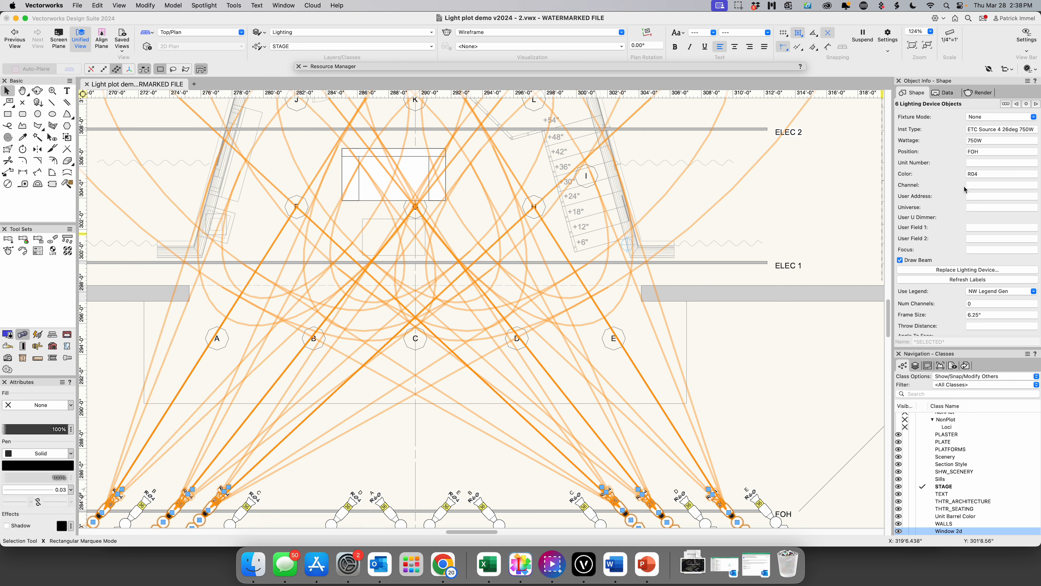
{"action": "left_click", "coordinate": [899, 261]}
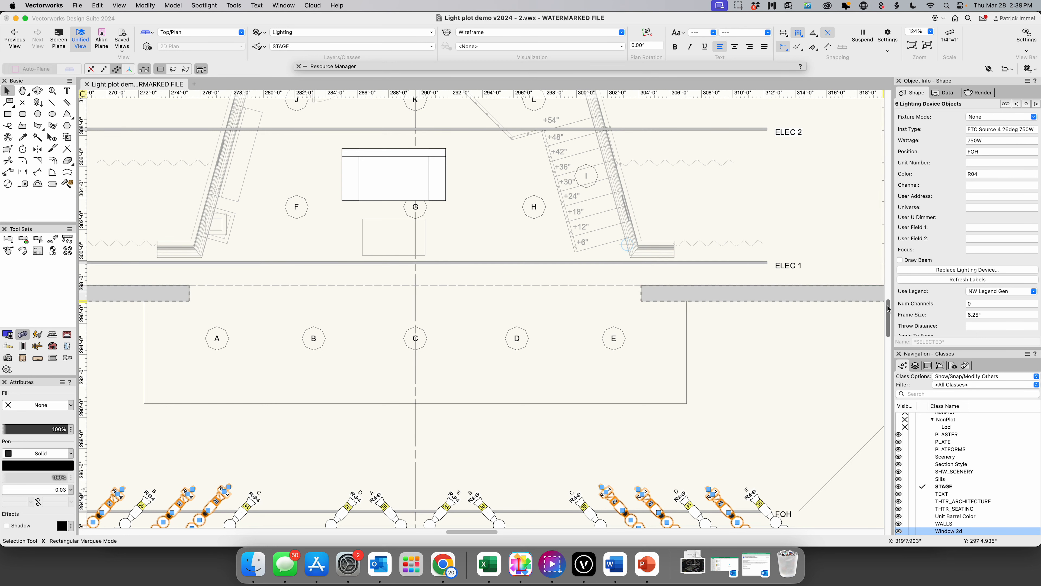
Move the diagonal guide group so its upper stage-left corner sits on the centre of focus area I
{"action": "left_click_drag", "start_coordinate": [887, 308], "coordinate": [890, 302]}
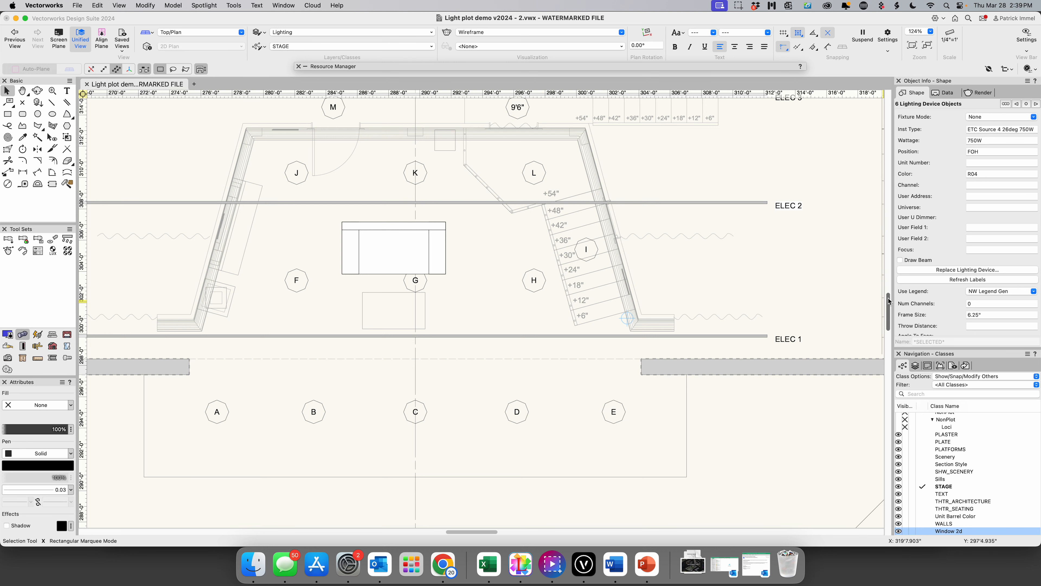
{"action": "scroll", "coordinate": [689, 452], "scroll_direction": "up", "scroll_amount": 1}
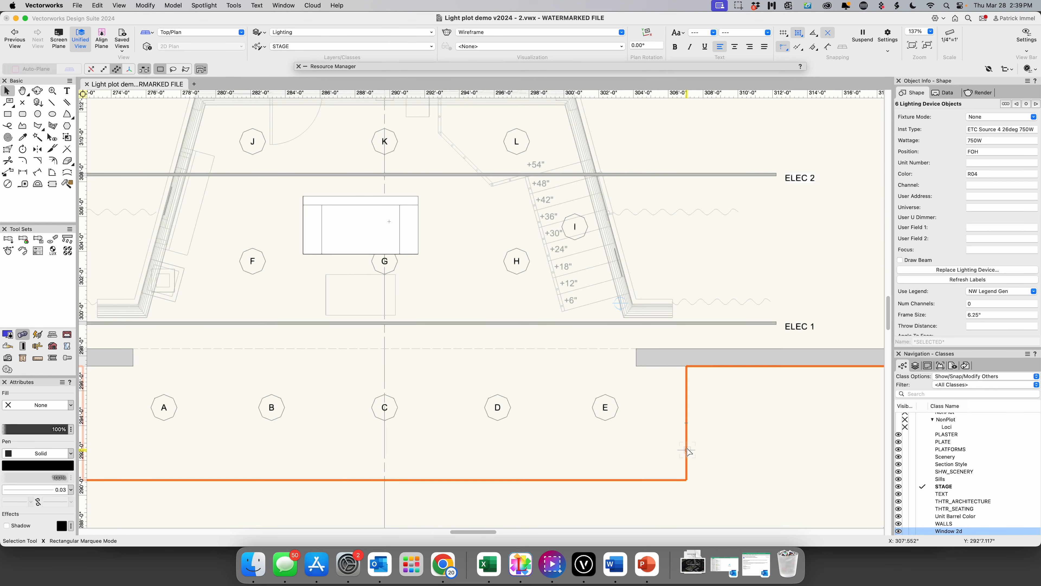
{"action": "left_click_drag", "start_coordinate": [491, 532], "coordinate": [502, 533]}
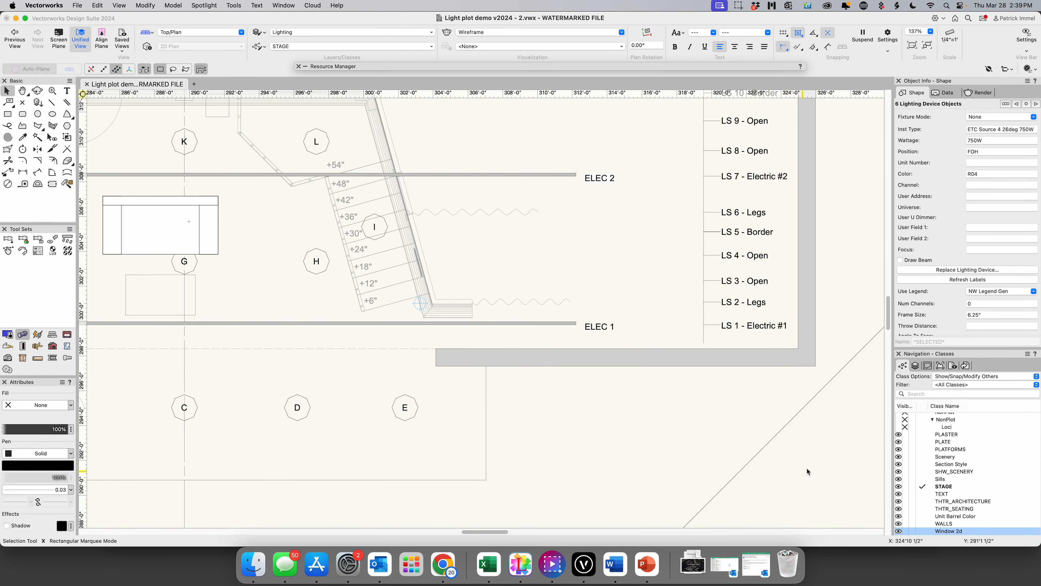
{"action": "left_click", "coordinate": [867, 348]}
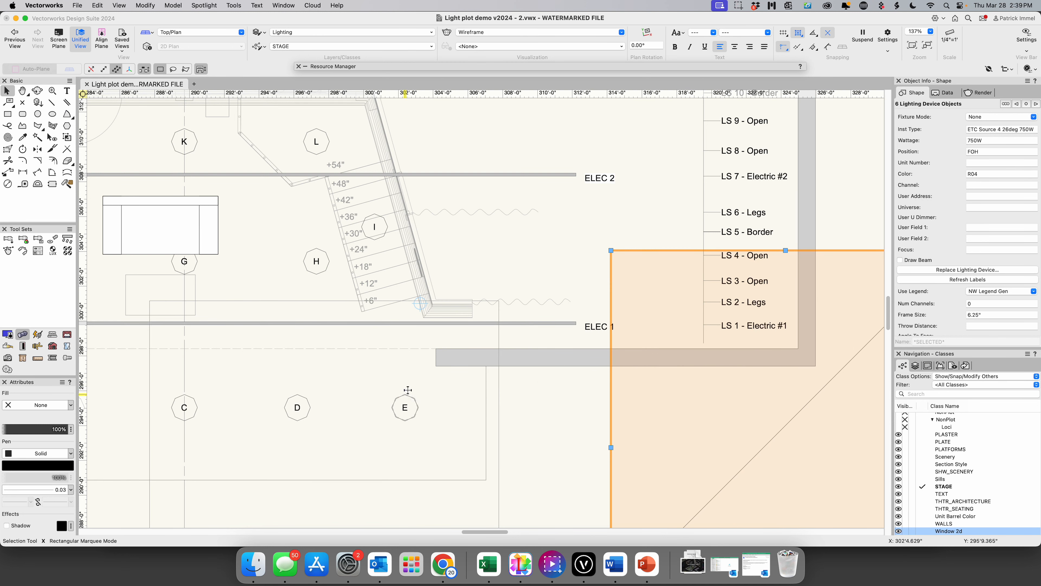
{"action": "left_click", "coordinate": [500, 301]}
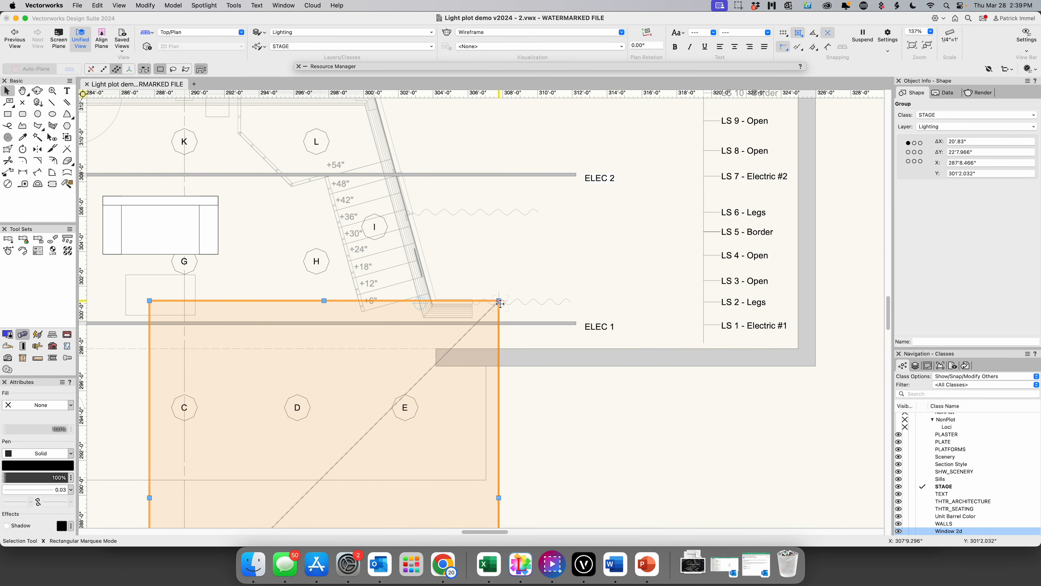
{"action": "left_click_drag", "start_coordinate": [499, 302], "coordinate": [375, 228]}
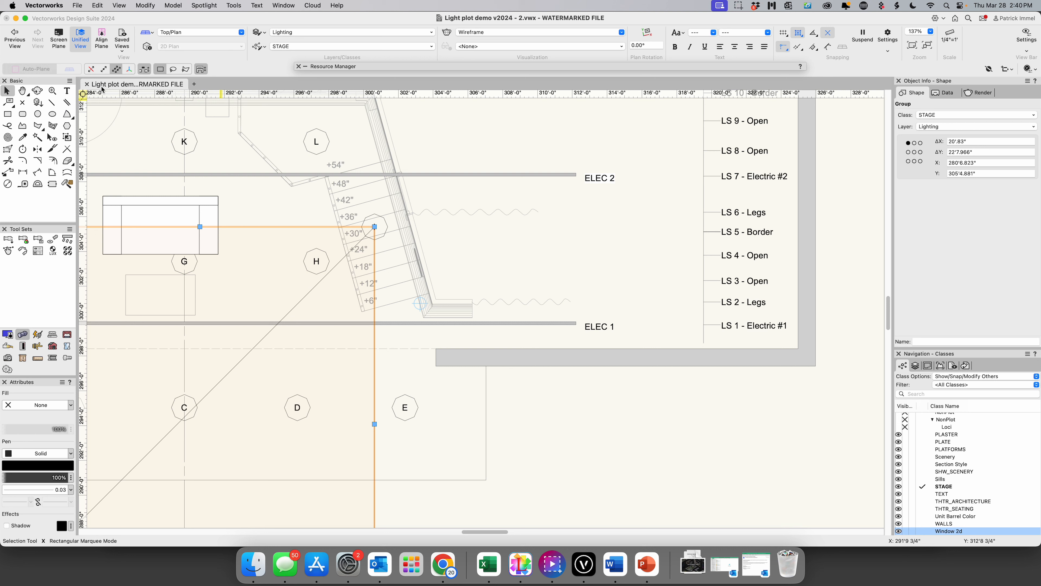
Insert an ETC Source 4 26deg 750W fixture where the diagonal guide crosses ELEC 1, aimed at area I
{"action": "left_click", "coordinate": [8, 239]}
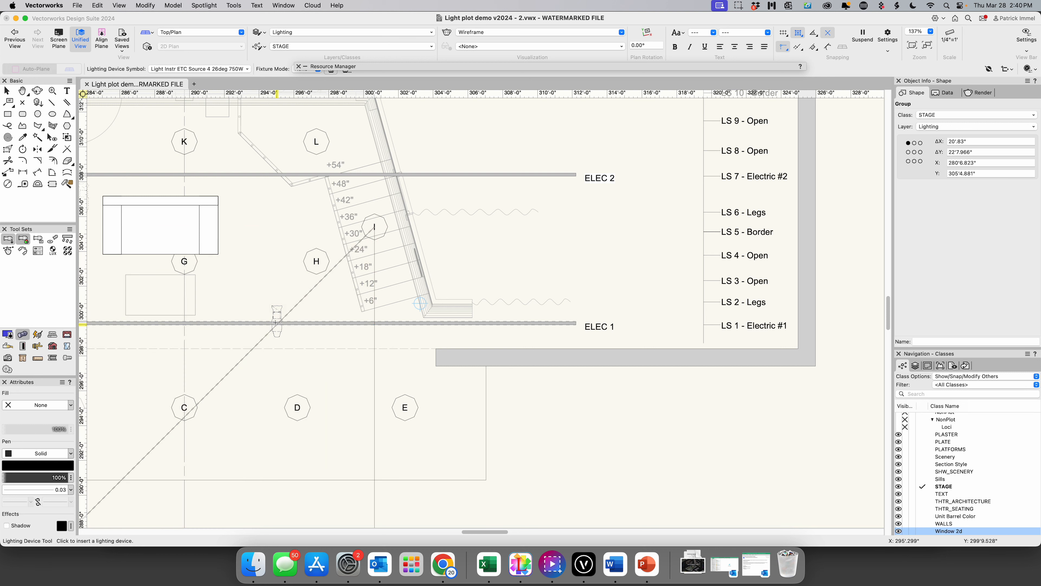
{"action": "left_click", "coordinate": [276, 323]}
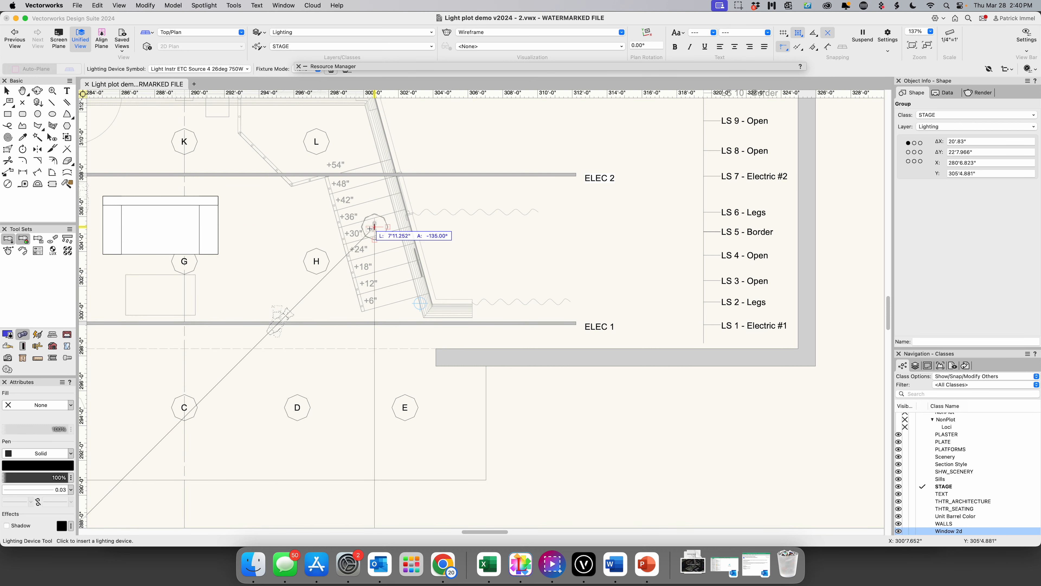
{"action": "left_click", "coordinate": [373, 227]}
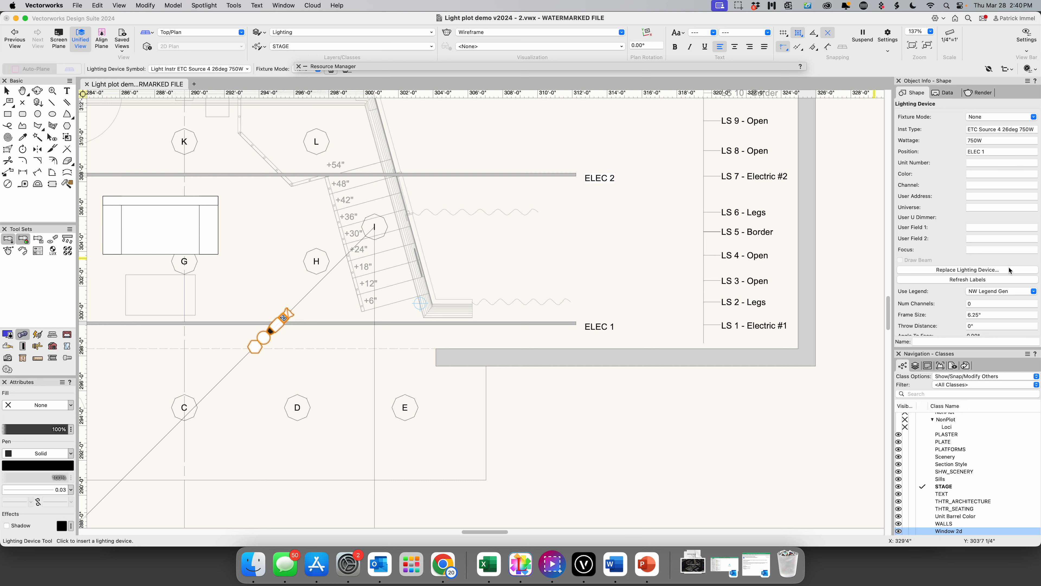
Set the new ELEC 1 fixture's focus to I and turn on Draw Beam
{"action": "left_click", "coordinate": [974, 250]}
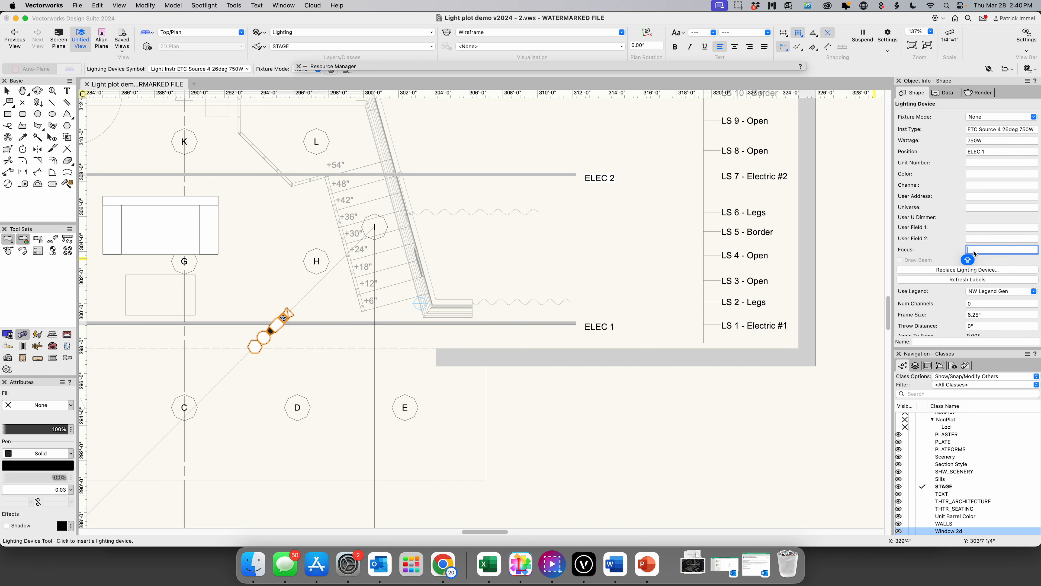
{"action": "type", "text": "I"}
{"action": "key", "text": "Return"}
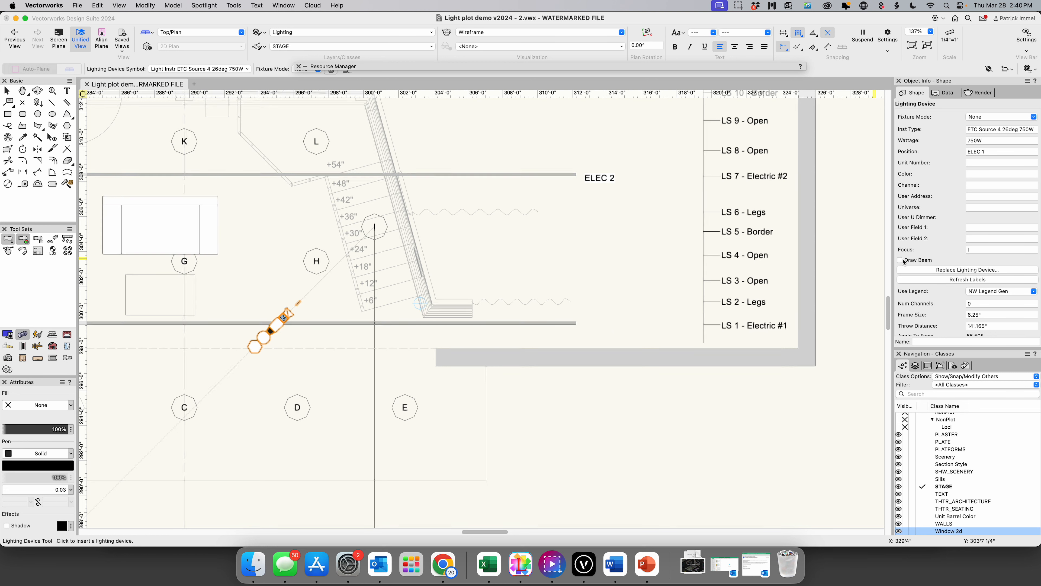
{"action": "left_click", "coordinate": [900, 261]}
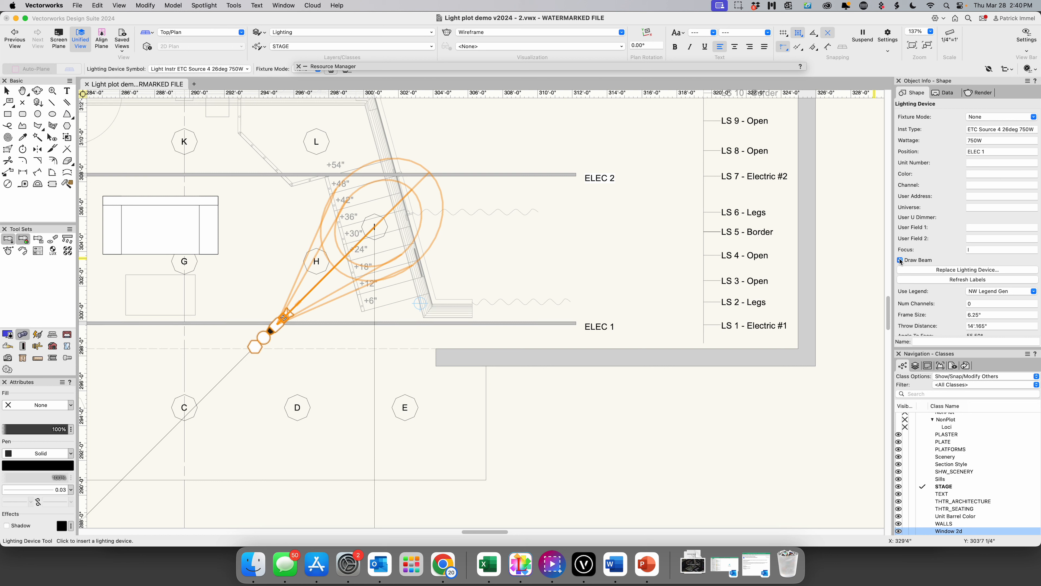
Replace the area I fixture on ELEC 1 with an ETC Source 4 36deg
{"action": "scroll", "coordinate": [901, 260], "scroll_direction": "up", "scroll_amount": 1}
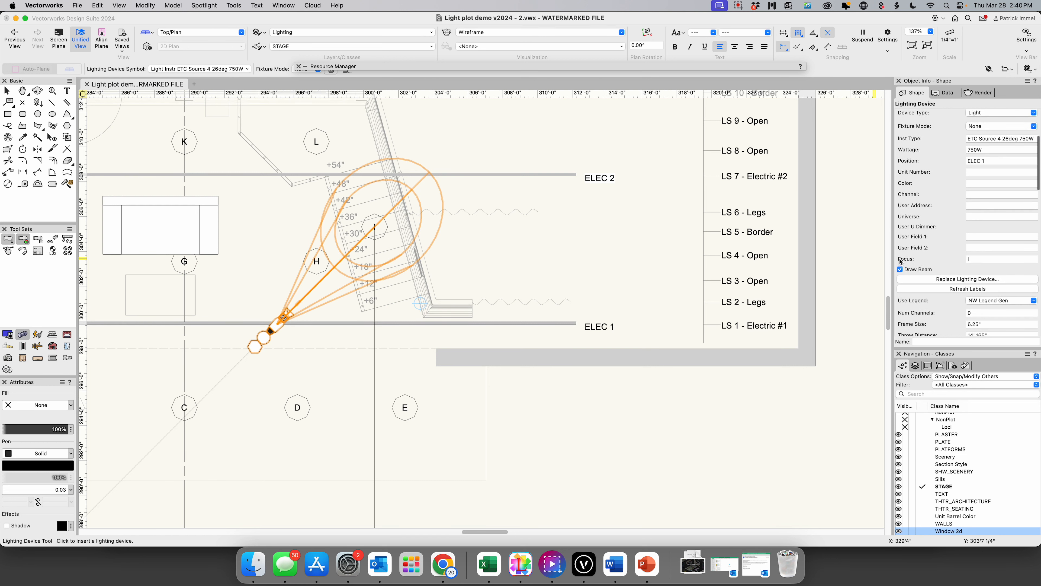
{"action": "left_click", "coordinate": [982, 280]}
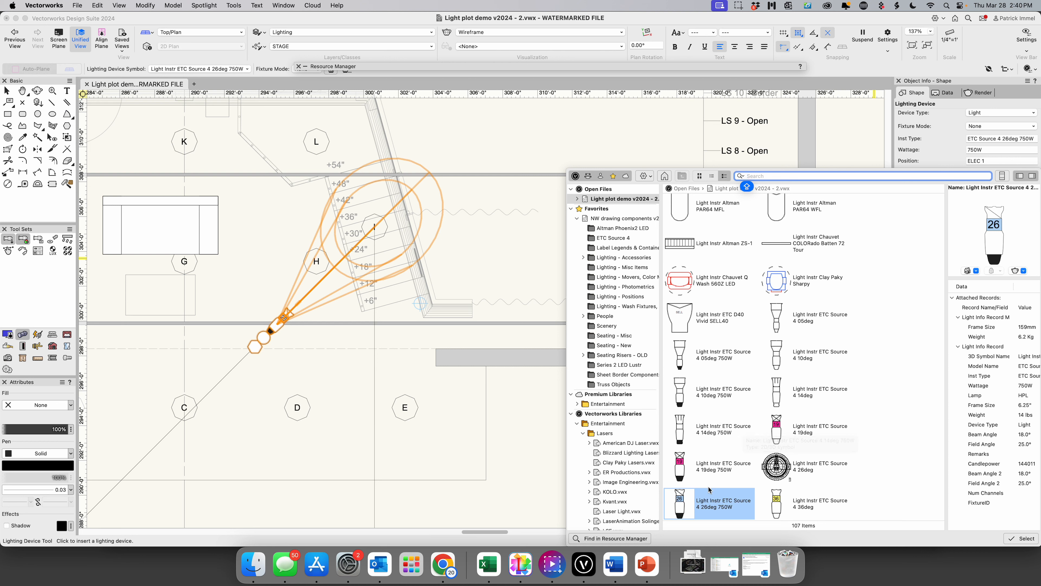
{"action": "scroll", "coordinate": [737, 488], "scroll_direction": "down", "scroll_amount": 1}
{"action": "double_click", "coordinate": [782, 491]}
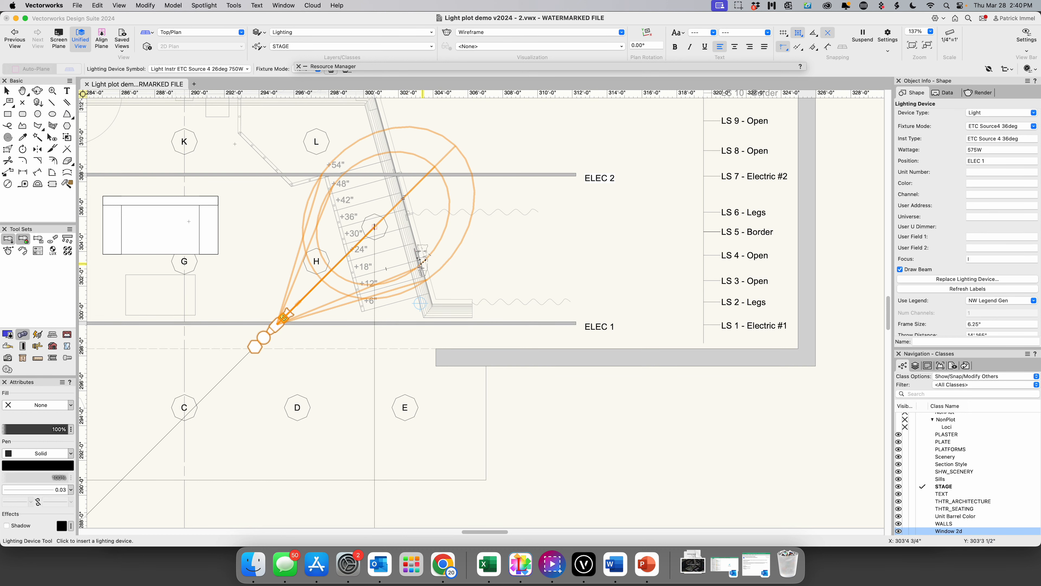
Mirror a duplicate of the area I fixture across the vertical guide line through area I with the Mirror tool
{"action": "scroll", "coordinate": [411, 278], "scroll_direction": "down", "scroll_amount": 2}
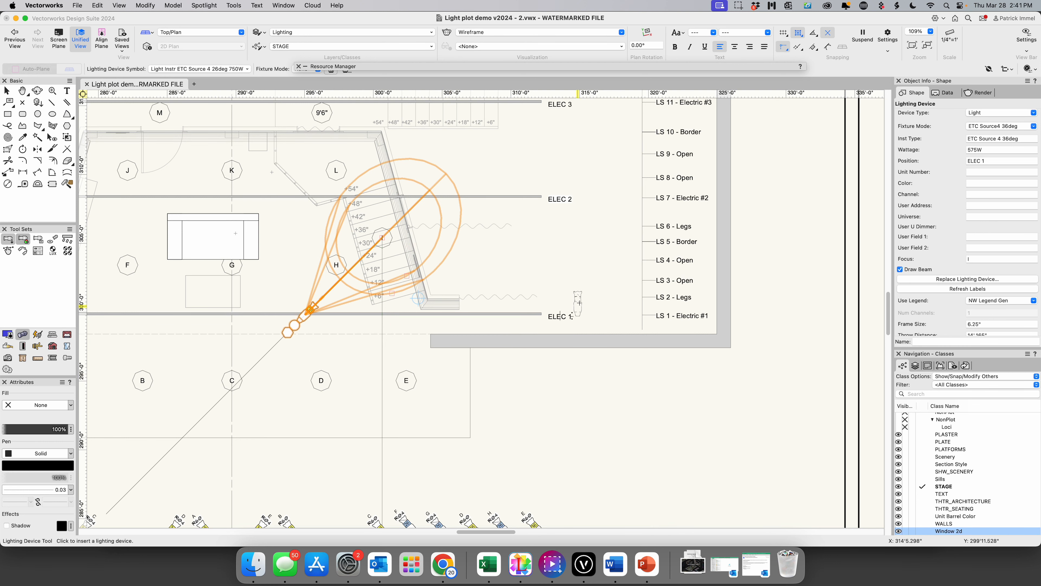
{"action": "left_click", "coordinate": [7, 90]}
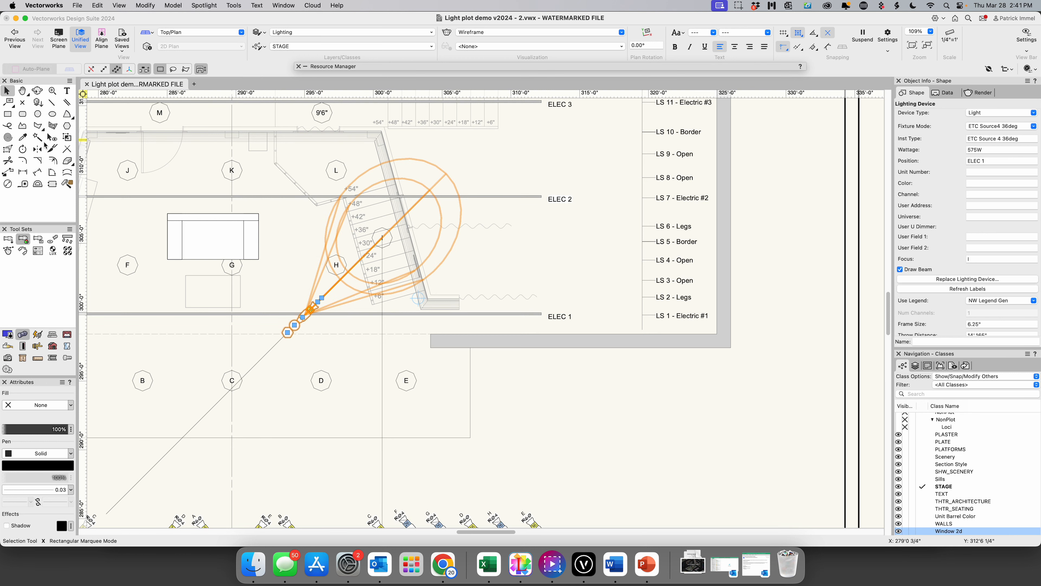
{"action": "left_click", "coordinate": [37, 150]}
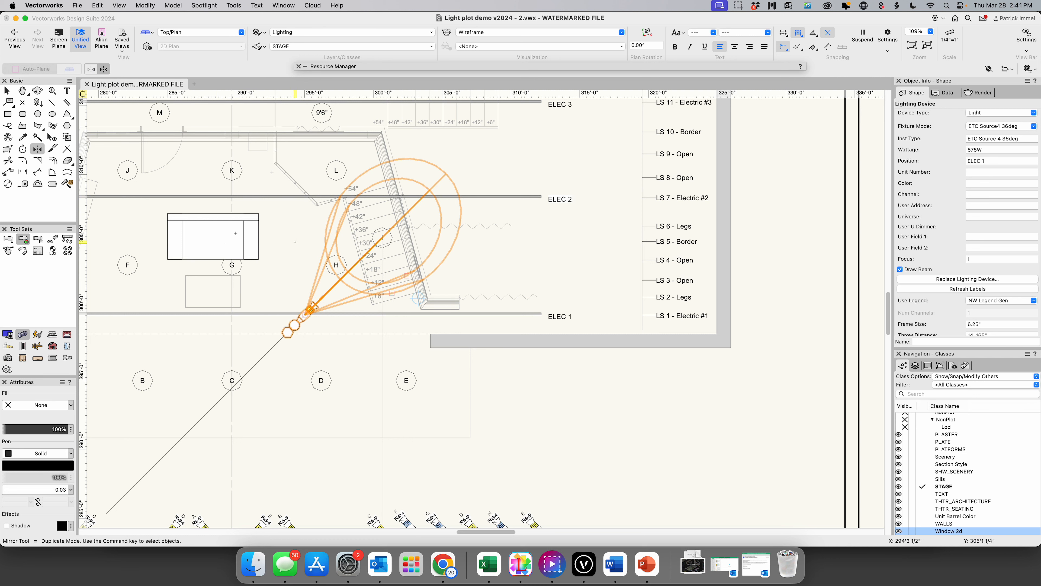
{"action": "left_click", "coordinate": [382, 237]}
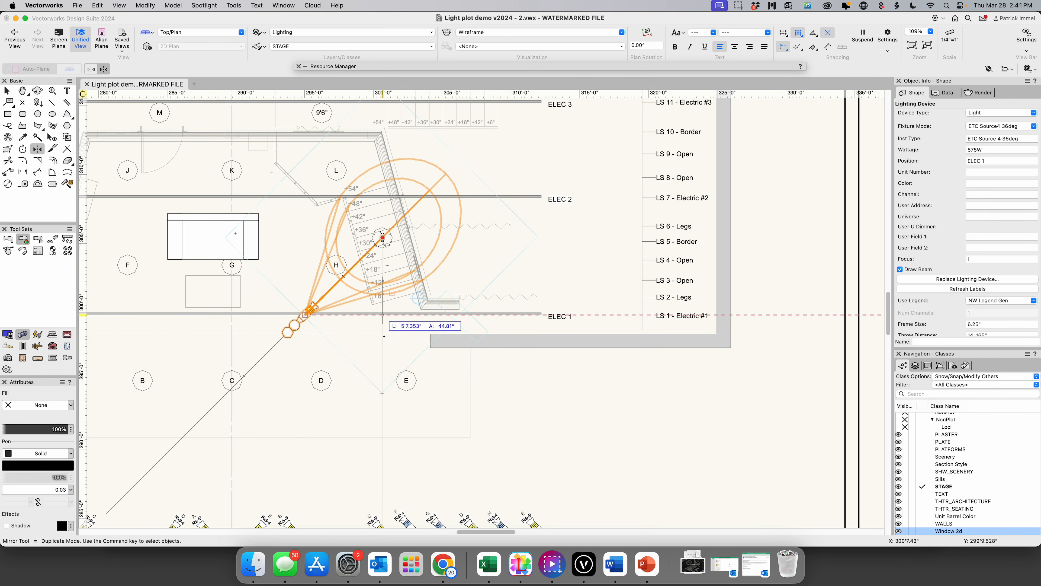
{"action": "scroll", "coordinate": [381, 341], "scroll_direction": "up", "scroll_amount": 2}
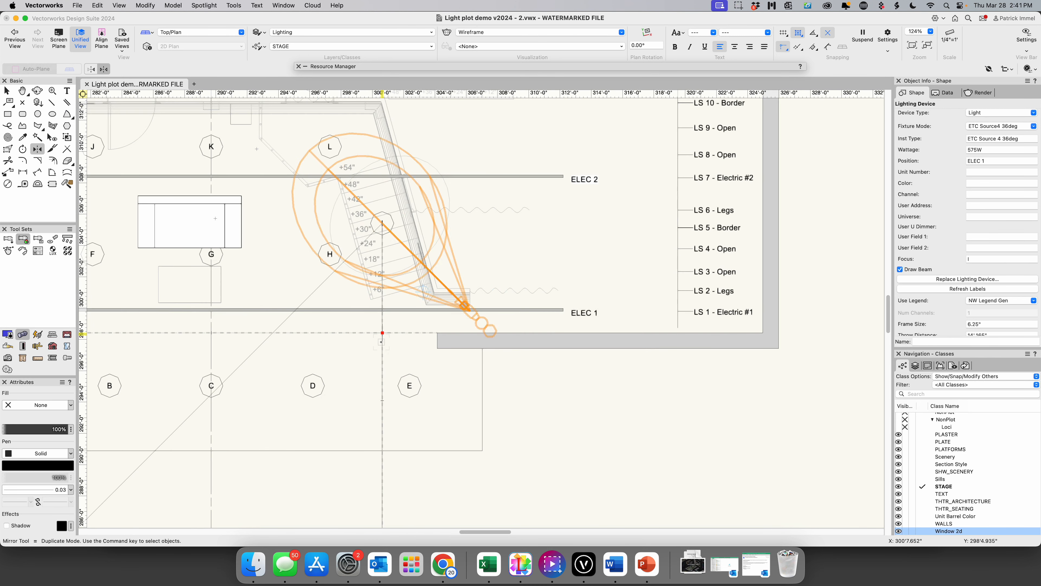
{"action": "left_click", "coordinate": [381, 341]}
Move the mirrored area I fixture along ELEC 1 toward centre stage, onstage of the stage-left set wall
{"action": "scroll", "coordinate": [369, 337], "scroll_direction": "up", "scroll_amount": 2}
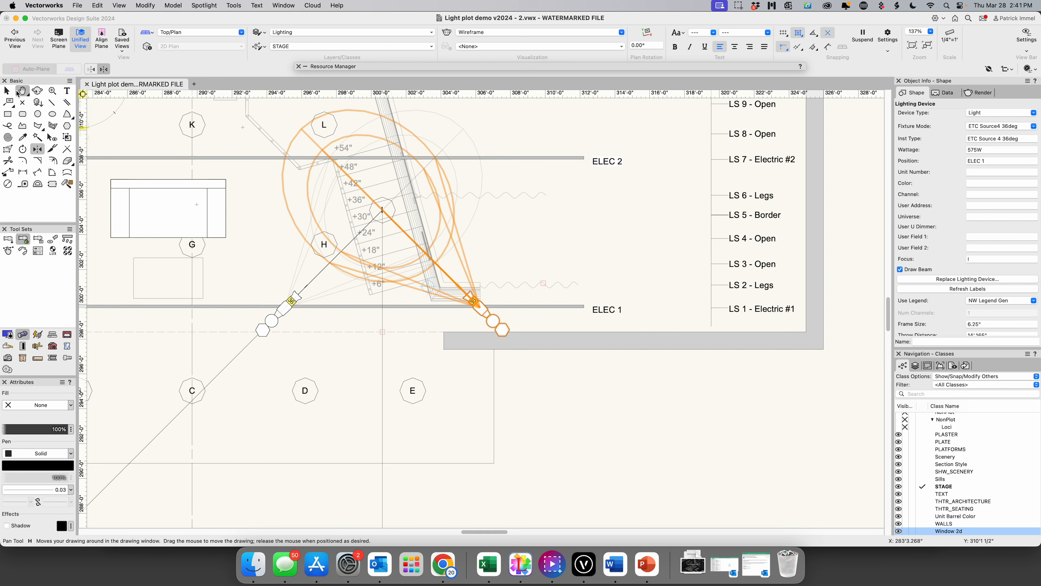
{"action": "key", "text": "x"}
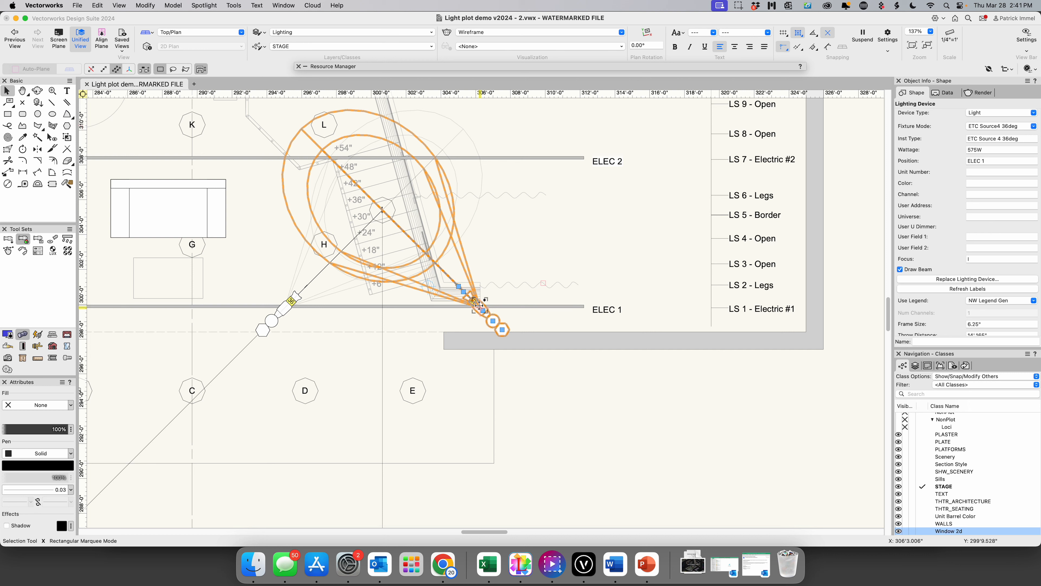
{"action": "left_click_drag", "start_coordinate": [479, 304], "coordinate": [414, 302]}
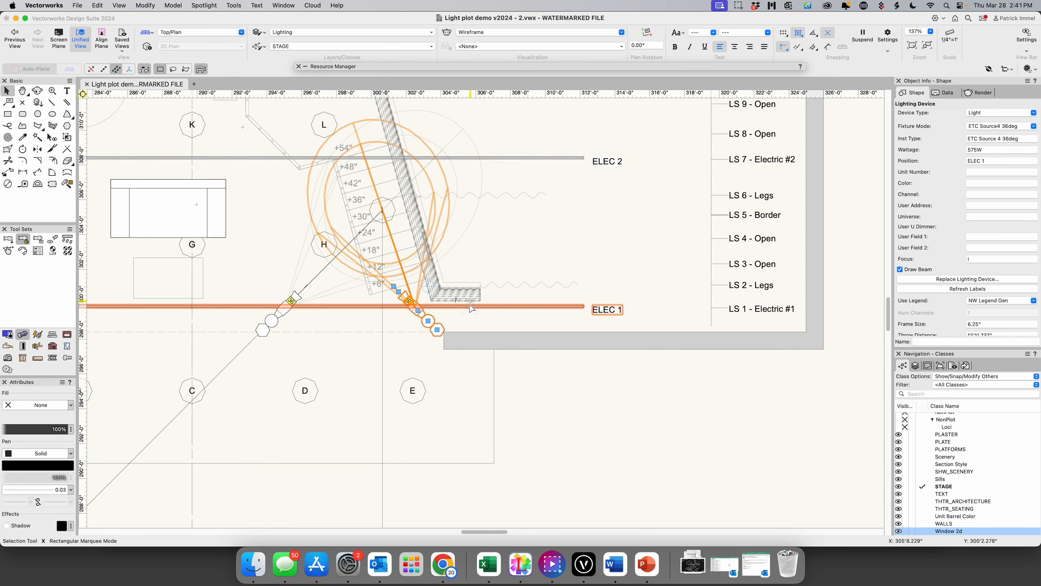
Set the color of the original area I fixture to R04 and of its mirrored partner to R60
{"action": "left_click", "coordinate": [291, 298]}
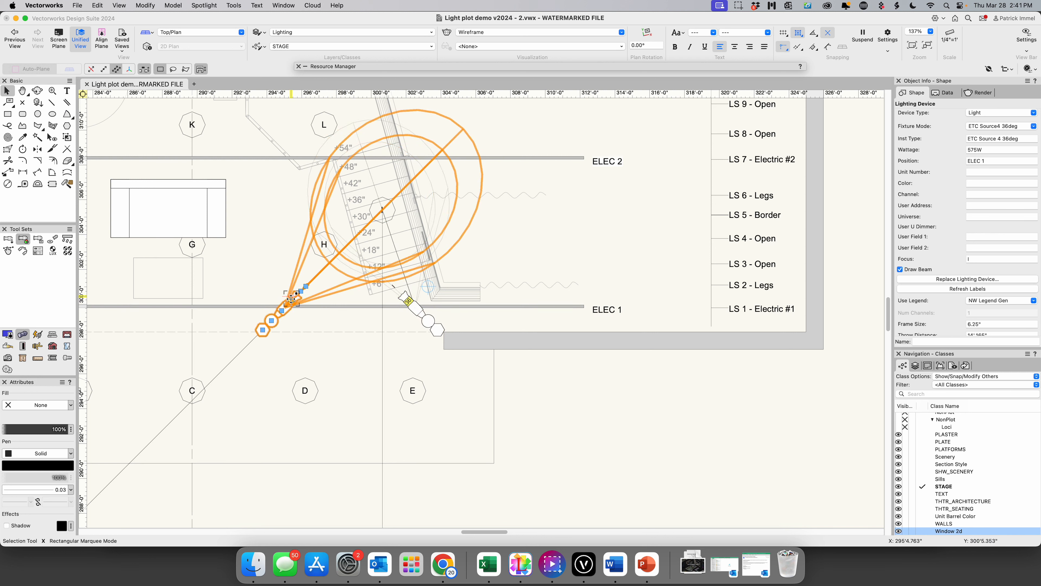
{"action": "left_click", "coordinate": [983, 181]}
{"action": "type", "text": "R04"}
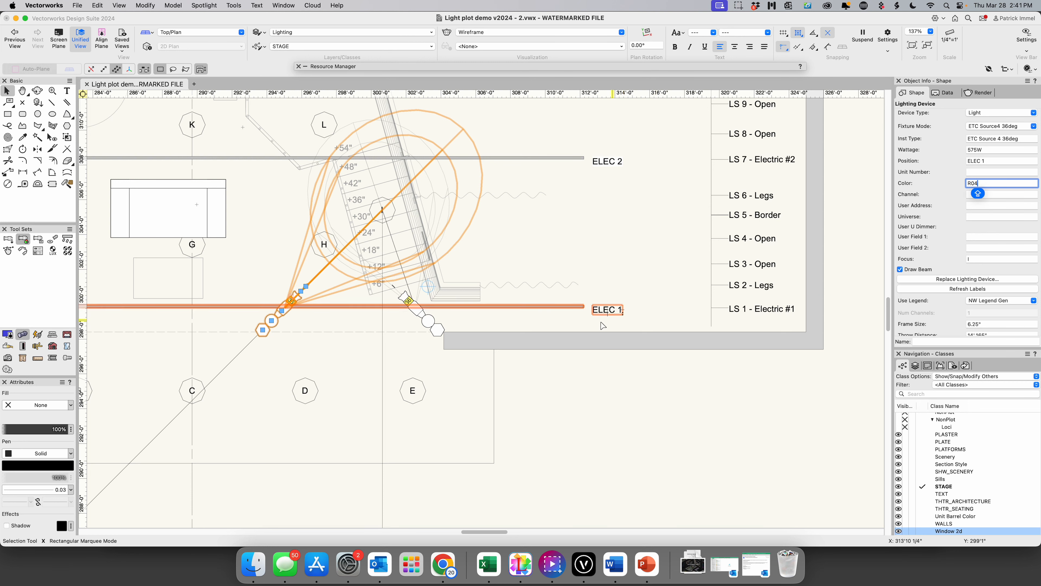
{"action": "left_click", "coordinate": [434, 320]}
{"action": "left_click", "coordinate": [435, 319]}
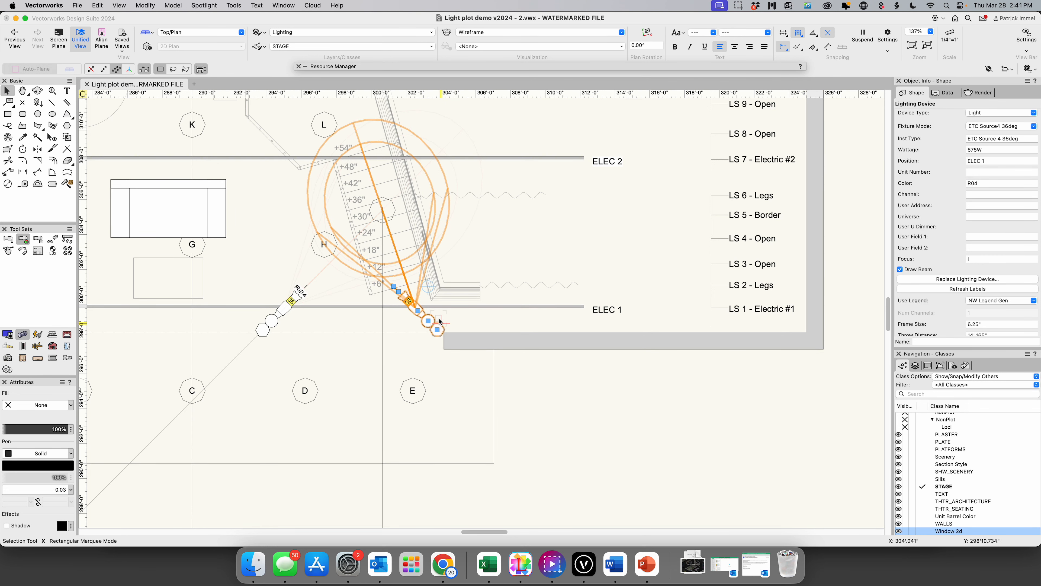
{"action": "left_click", "coordinate": [980, 184]}
{"action": "type", "text": "R"}
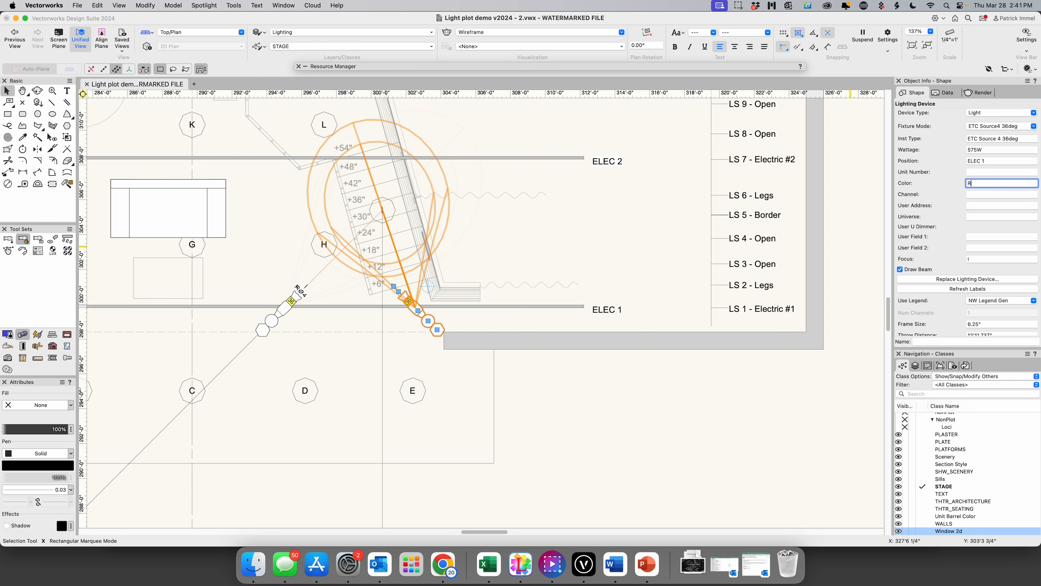
{"action": "key", "text": "Return"}
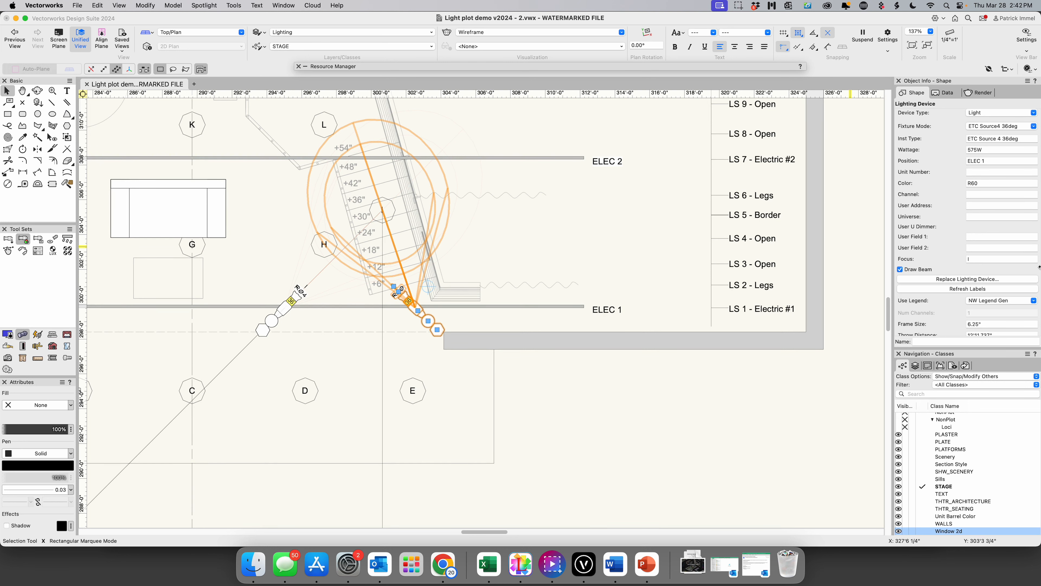
Set the color of the three stage-left FOH fixtures focused on areas F, G and H to R60
{"action": "left_click_drag", "start_coordinate": [891, 305], "coordinate": [888, 327]}
{"action": "left_click", "coordinate": [431, 292]}
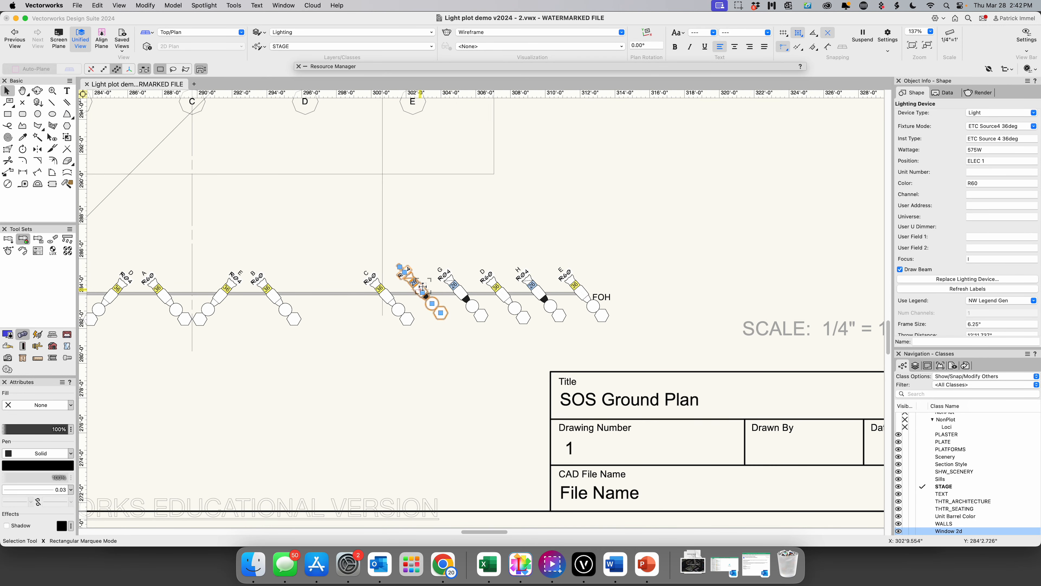
{"action": "left_click", "coordinate": [460, 287], "text": "shift"}
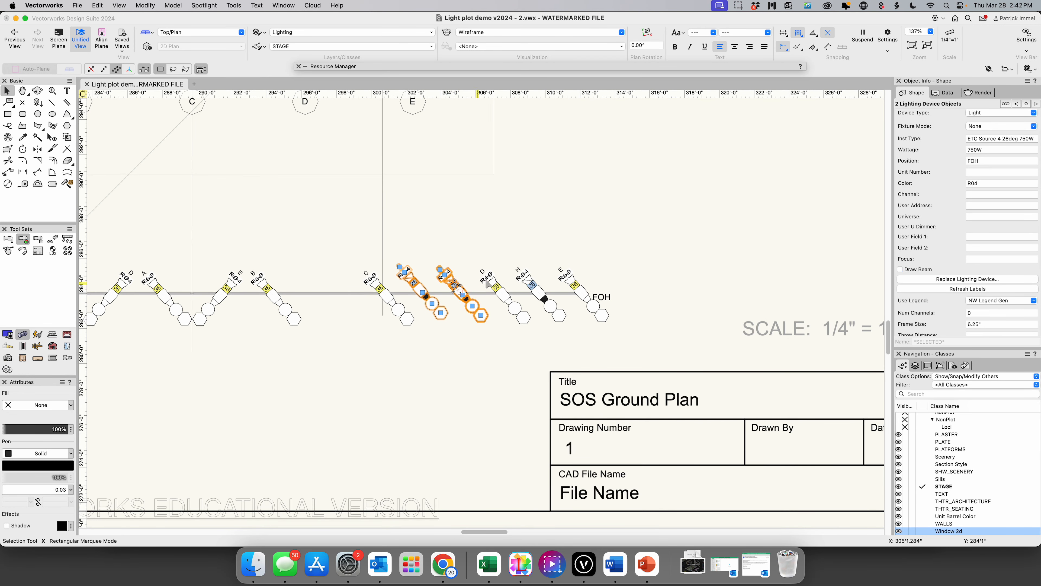
{"action": "left_click", "coordinate": [445, 266]}
{"action": "left_click", "coordinate": [412, 279]}
{"action": "left_click", "coordinate": [451, 280], "text": "shift"}
{"action": "left_click", "coordinate": [532, 287], "text": "shift"}
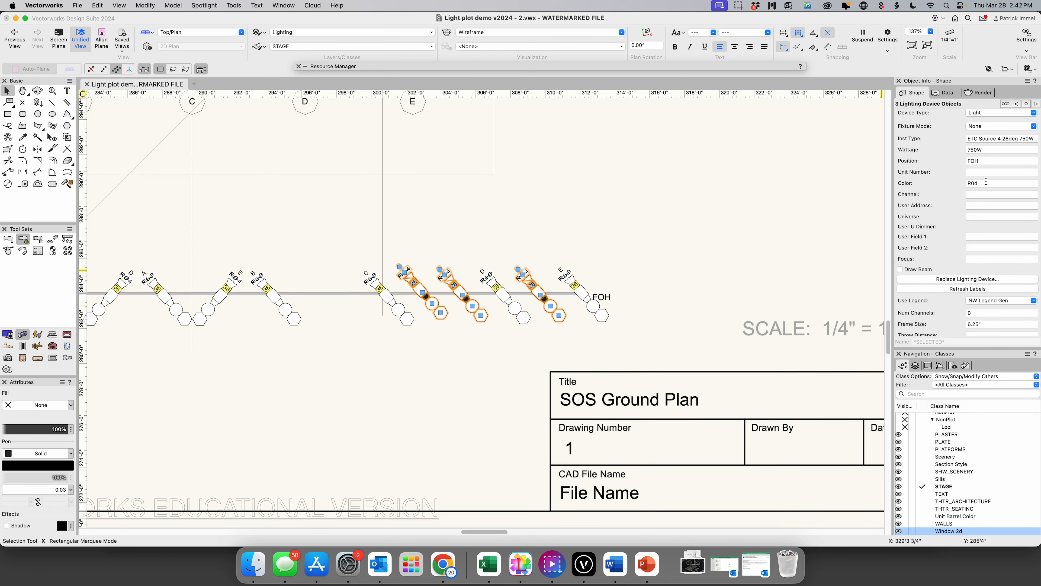
{"action": "left_click", "coordinate": [973, 185]}
{"action": "left_click", "coordinate": [972, 183]}
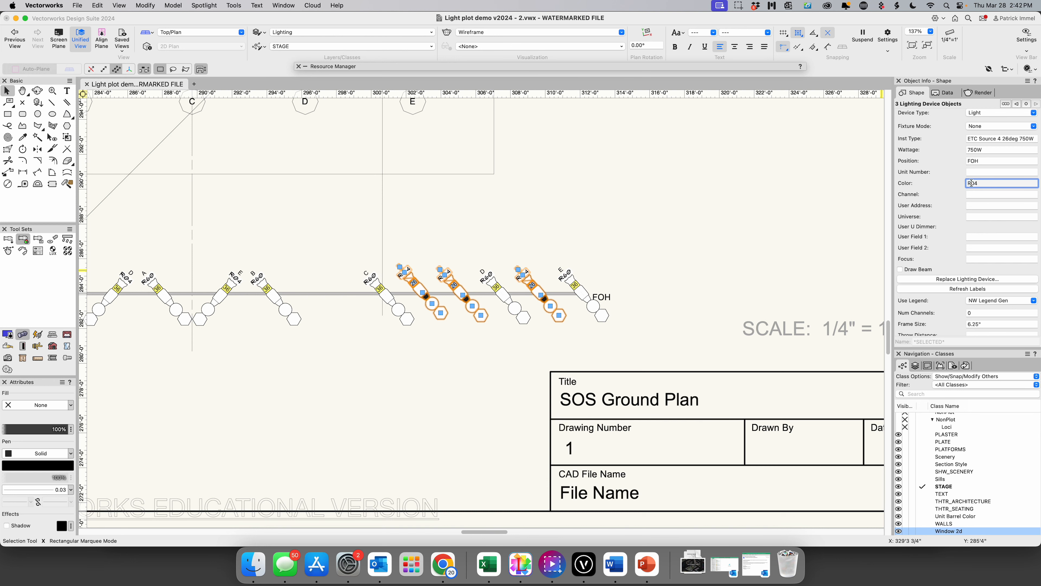
{"action": "left_click_drag", "start_coordinate": [972, 183], "coordinate": [992, 183]}
{"action": "type", "text": "60"}
{"action": "key", "text": "Return"}
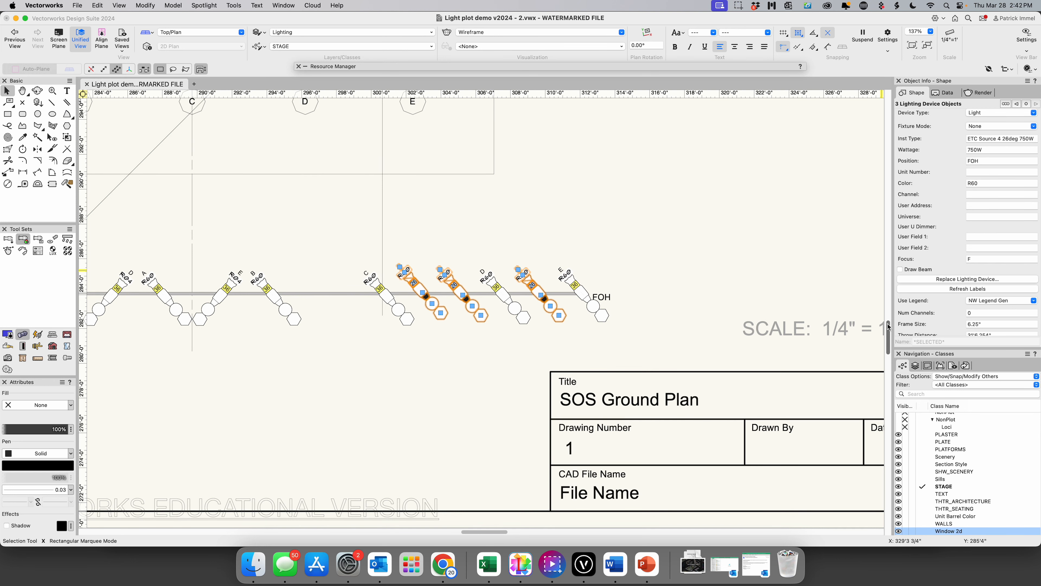
Turn off the beam display for both area I fixtures on ELEC 1
{"action": "left_click_drag", "start_coordinate": [888, 327], "coordinate": [887, 292]}
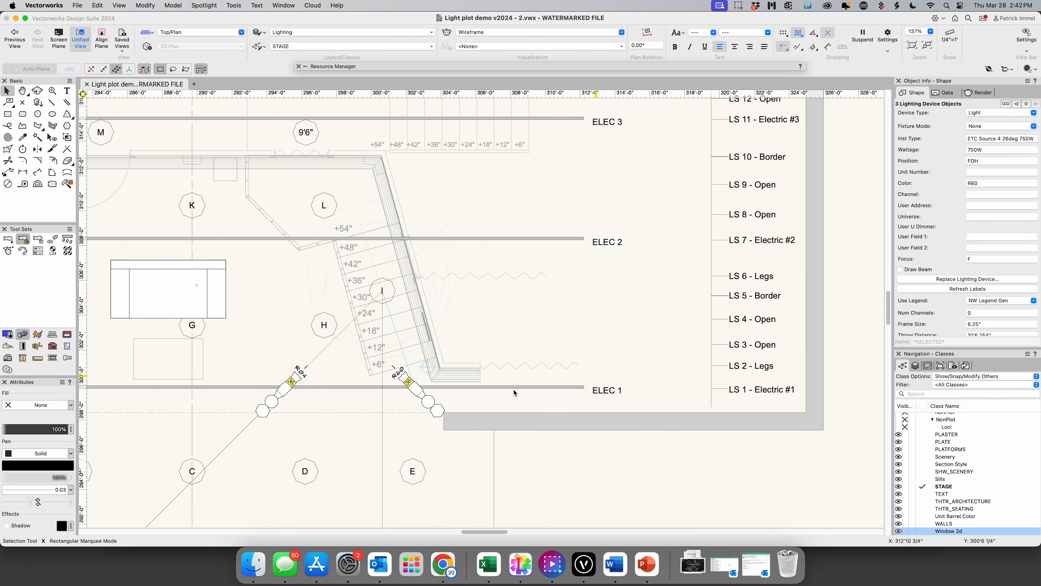
{"action": "left_click", "coordinate": [292, 381]}
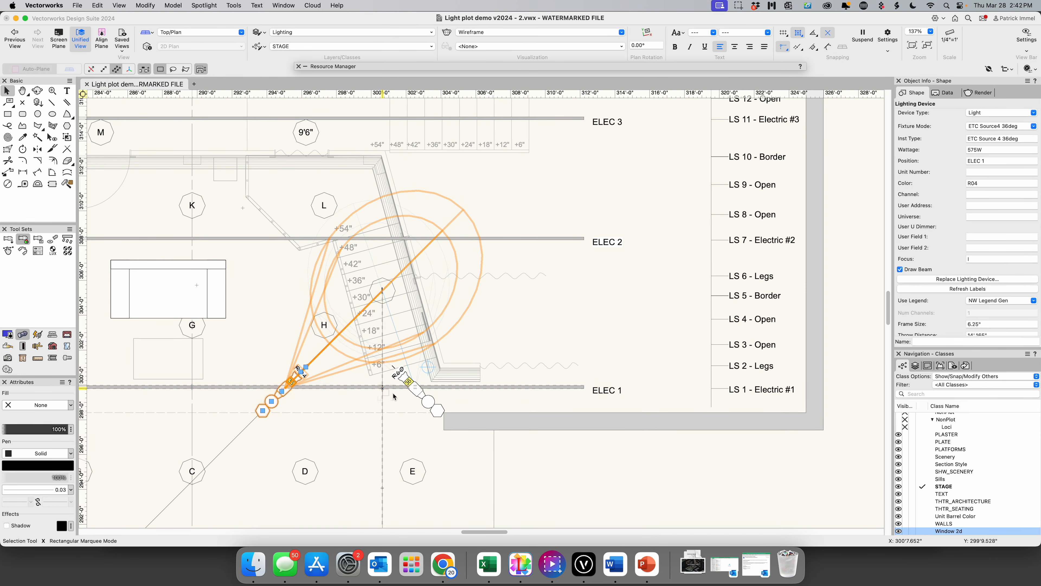
{"action": "left_click", "coordinate": [406, 387], "text": "shift"}
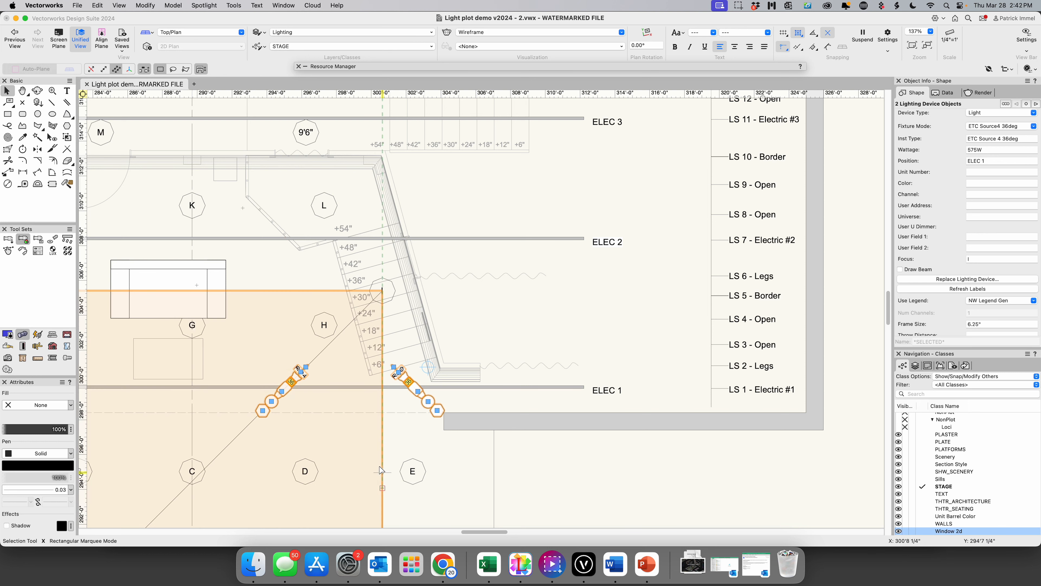
Move the diagonal angle guide group so that its upstage corner sits on the centre of focus area J
{"action": "left_click_drag", "start_coordinate": [375, 314], "coordinate": [168, 261]}
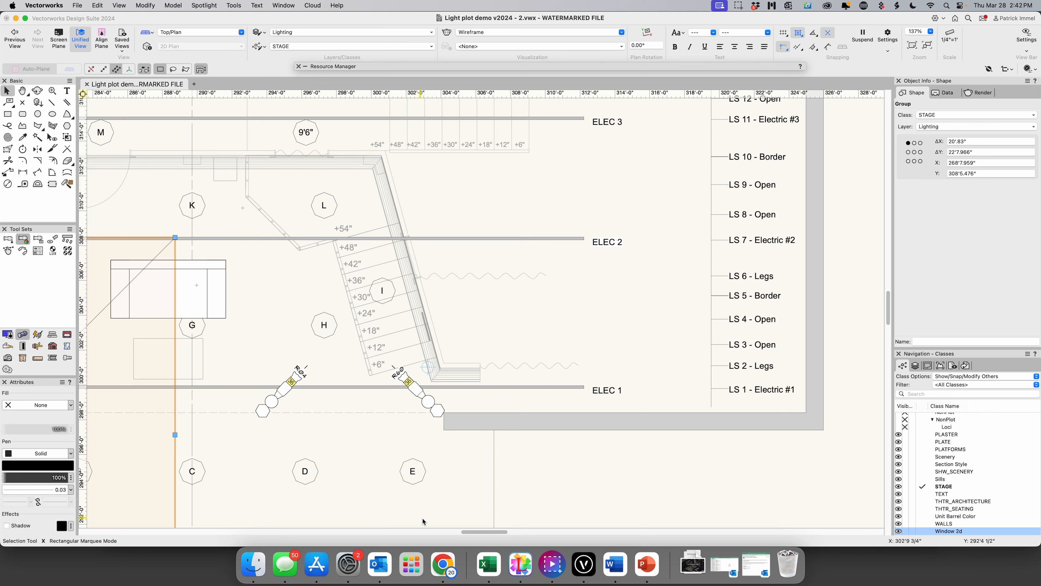
{"action": "left_click_drag", "start_coordinate": [477, 532], "coordinate": [448, 532]}
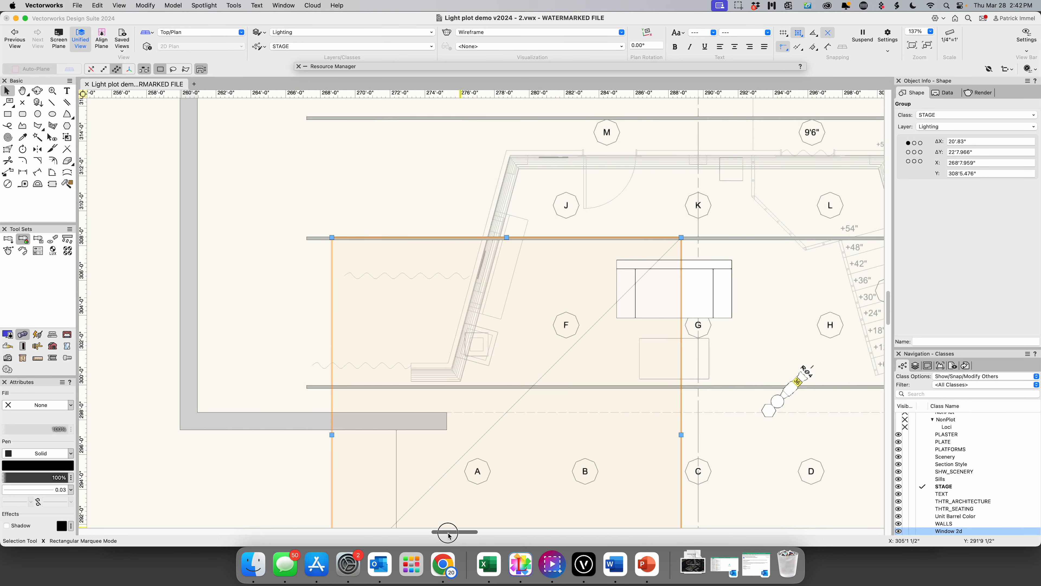
{"action": "left_click_drag", "start_coordinate": [680, 242], "coordinate": [566, 206]}
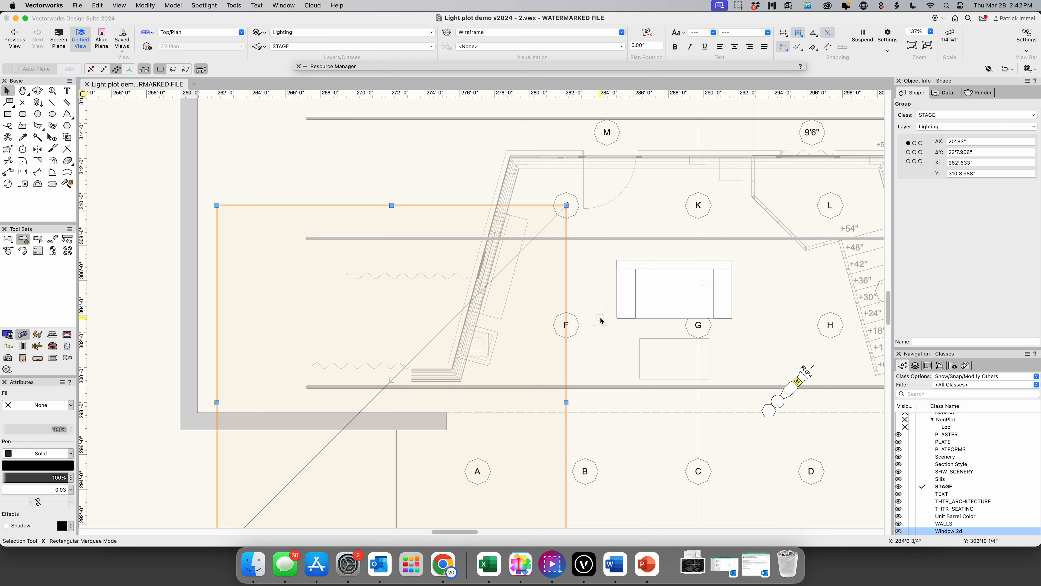
Duplicate the R04 area I fixture along ELEC 1 to beside the stage-right set wall and set the copy's focus to J
{"action": "left_click", "coordinate": [792, 389]}
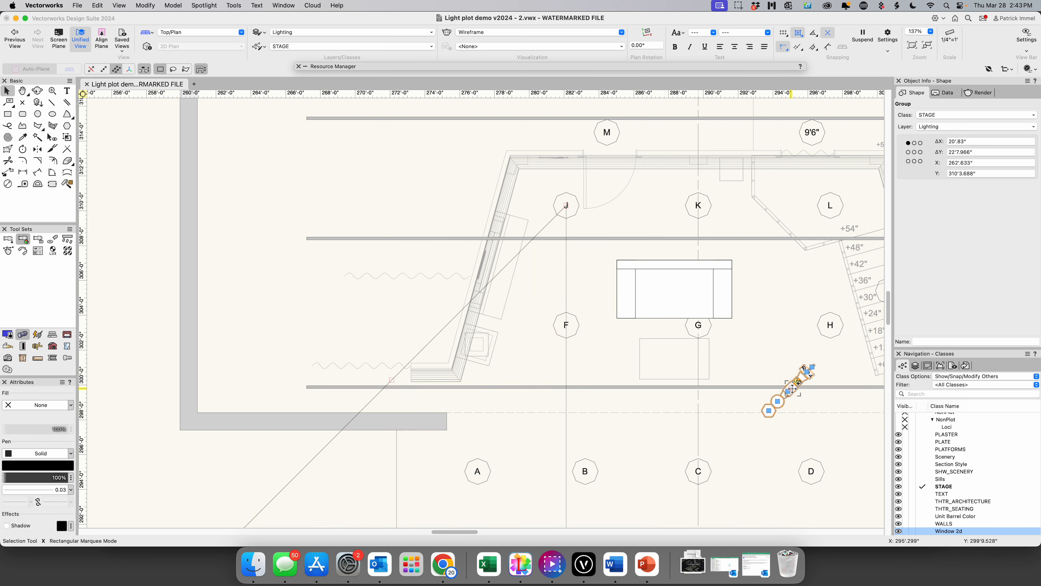
{"action": "left_click_drag", "start_coordinate": [792, 389], "coordinate": [474, 388]}
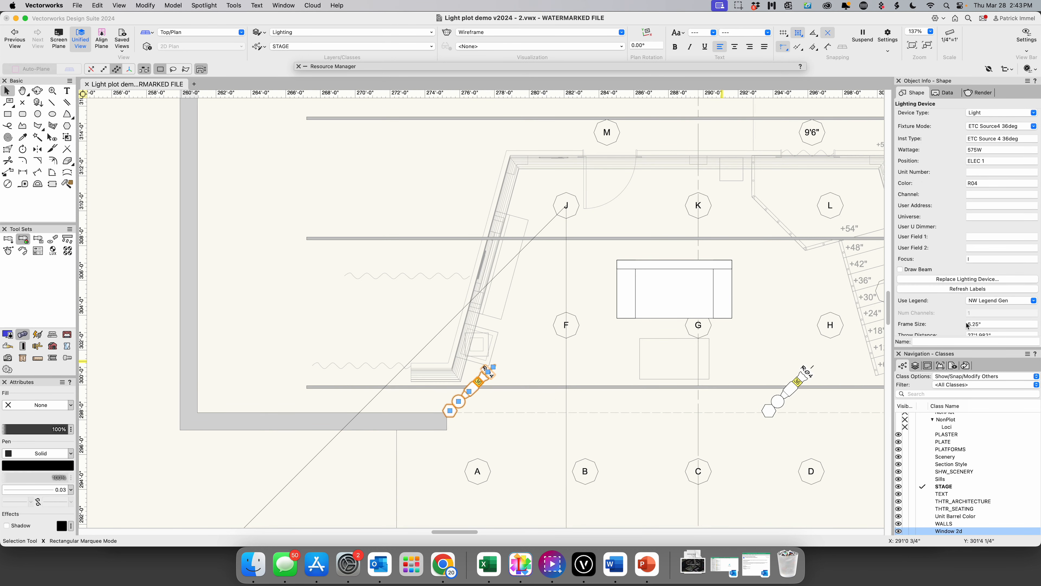
{"action": "left_click", "coordinate": [976, 260]}
{"action": "type", "text": "J"}
{"action": "key", "text": "Return"}
Rotate the new stage-right fixture to point at focus area J and turn on its beam display
{"action": "key", "text": "super+alt+r"}
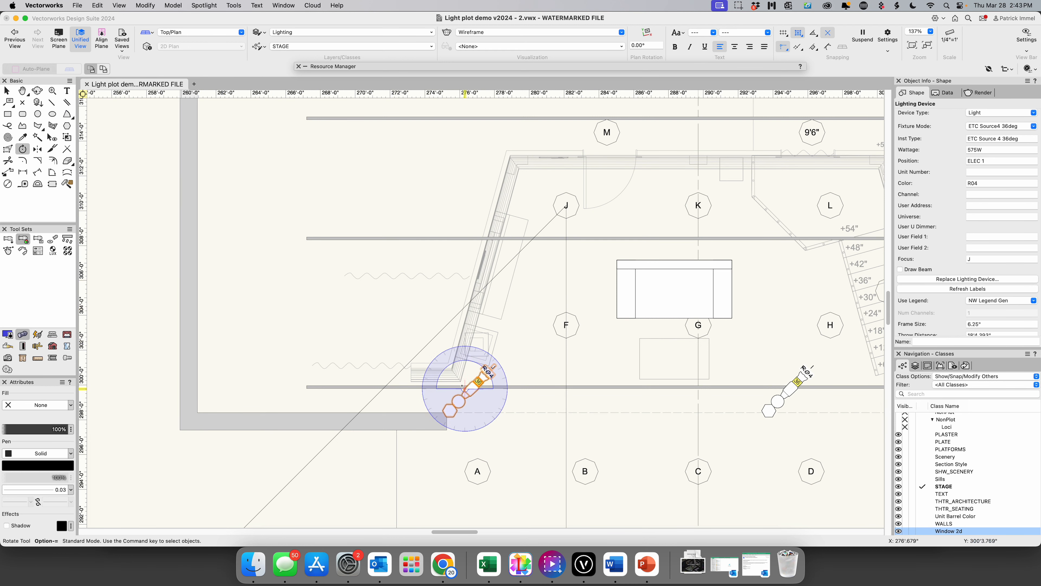
{"action": "left_click", "coordinate": [472, 388]}
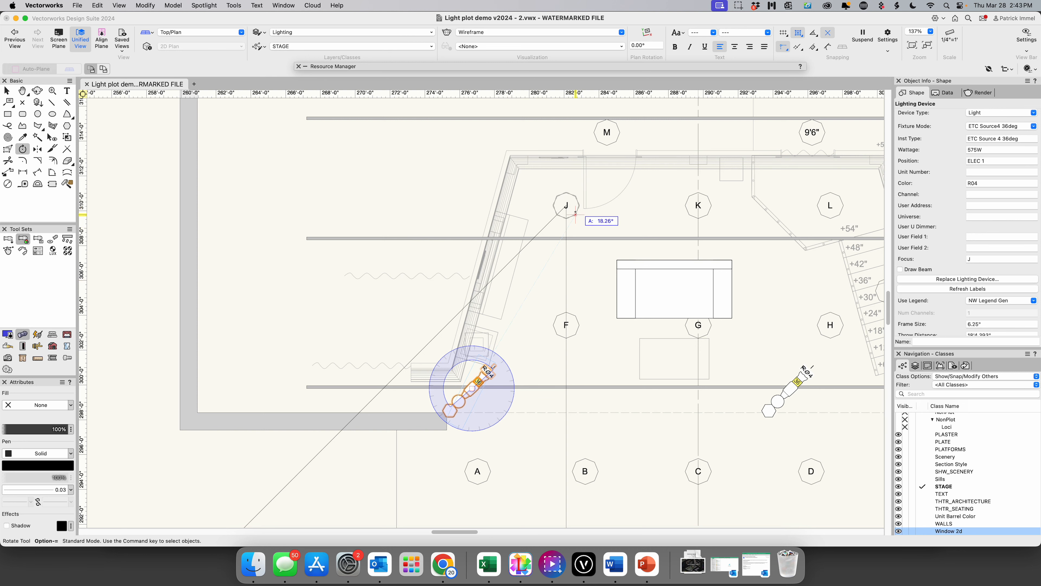
{"action": "left_click", "coordinate": [566, 205]}
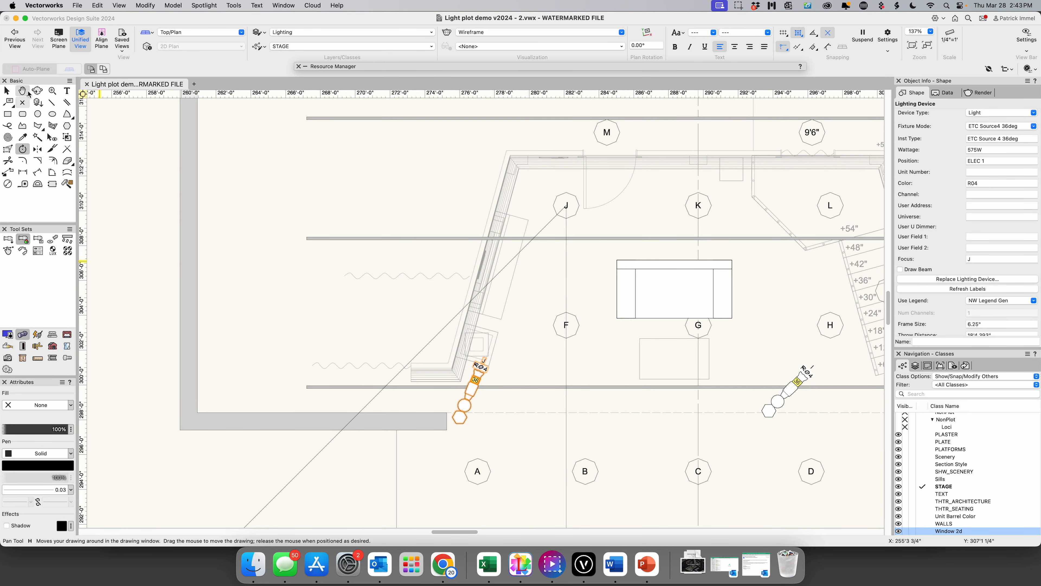
{"action": "left_click", "coordinate": [8, 91]}
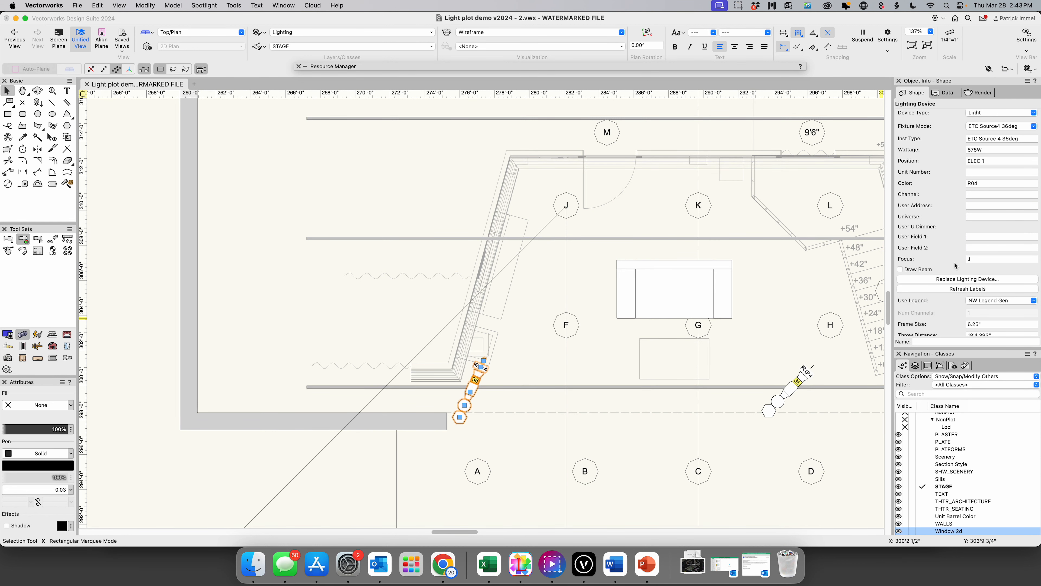
{"action": "left_click", "coordinate": [918, 270]}
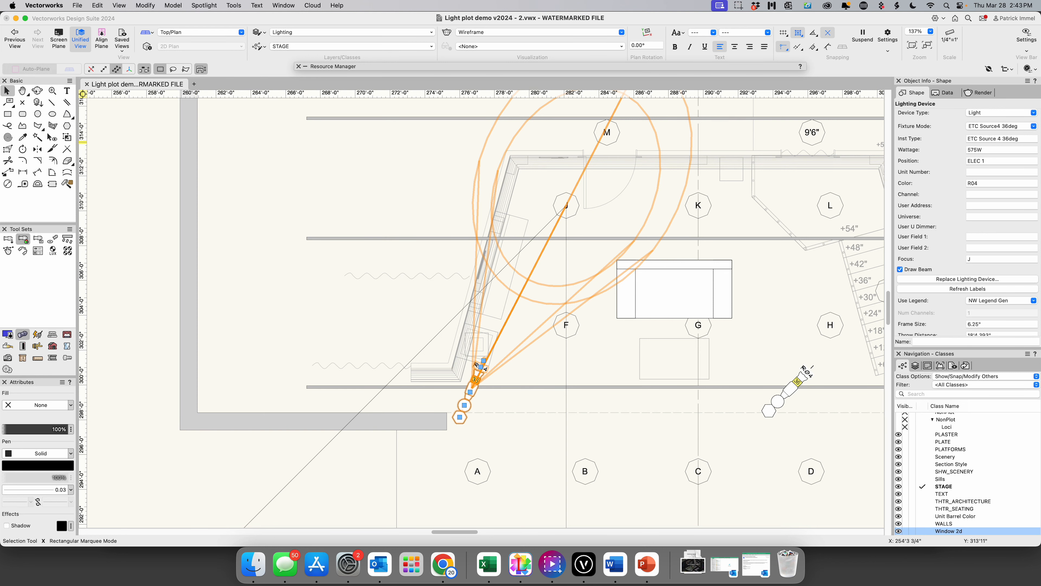
Move the diagonal angle guide group from area J to the centre of focus area K
{"action": "left_click", "coordinate": [8, 92]}
{"action": "left_click", "coordinate": [565, 353]}
{"action": "left_click_drag", "start_coordinate": [565, 354], "coordinate": [697, 360]}
Duplicate the area J fixture along ELEC 1 to where the diagonal guide crosses the pipe and set the copy's focus to K
{"action": "left_click_drag", "start_coordinate": [463, 403], "coordinate": [516, 387]}
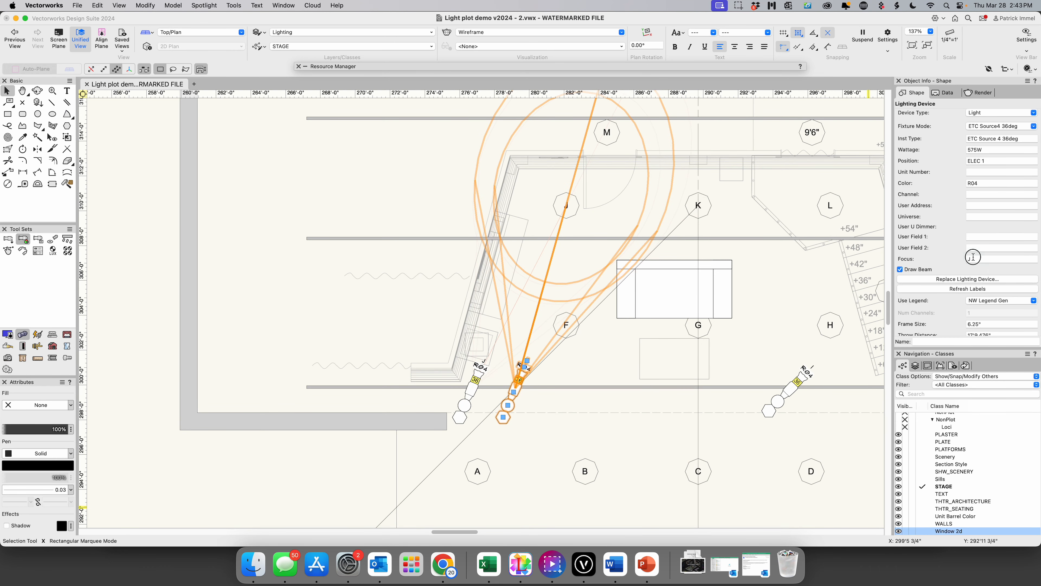
{"action": "left_click", "coordinate": [970, 259]}
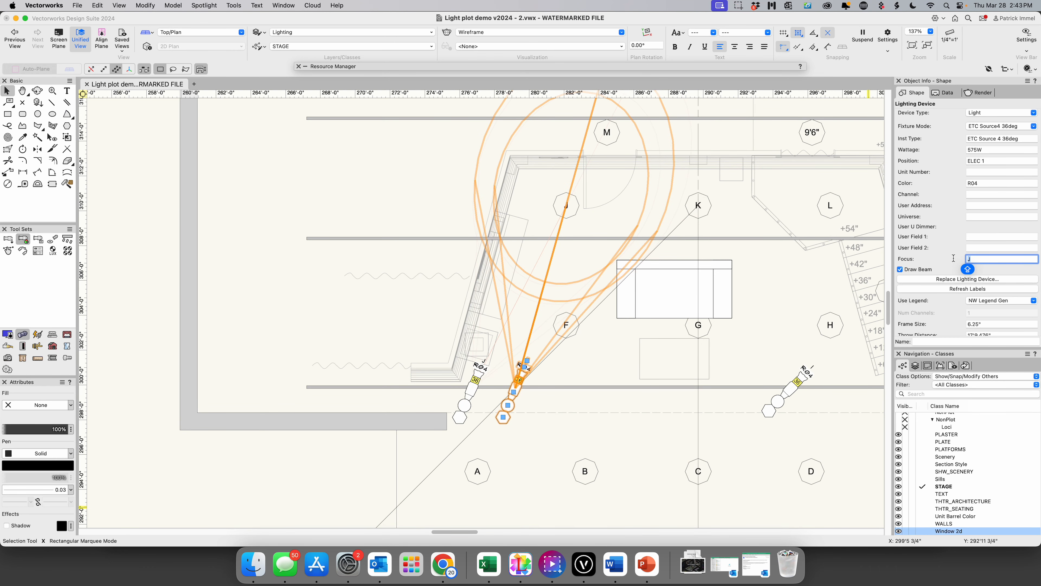
{"action": "type", "text": "K"}
{"action": "key", "text": "Return"}
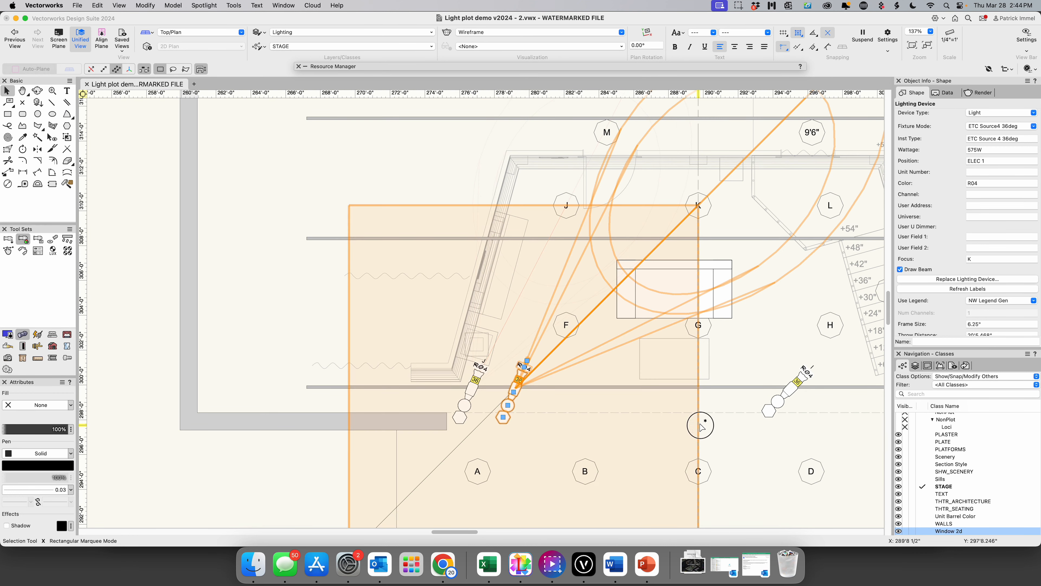
Move the diagonal angle guide group from area K to the centre of focus area L
{"action": "left_click_drag", "start_coordinate": [701, 426], "coordinate": [830, 424]}
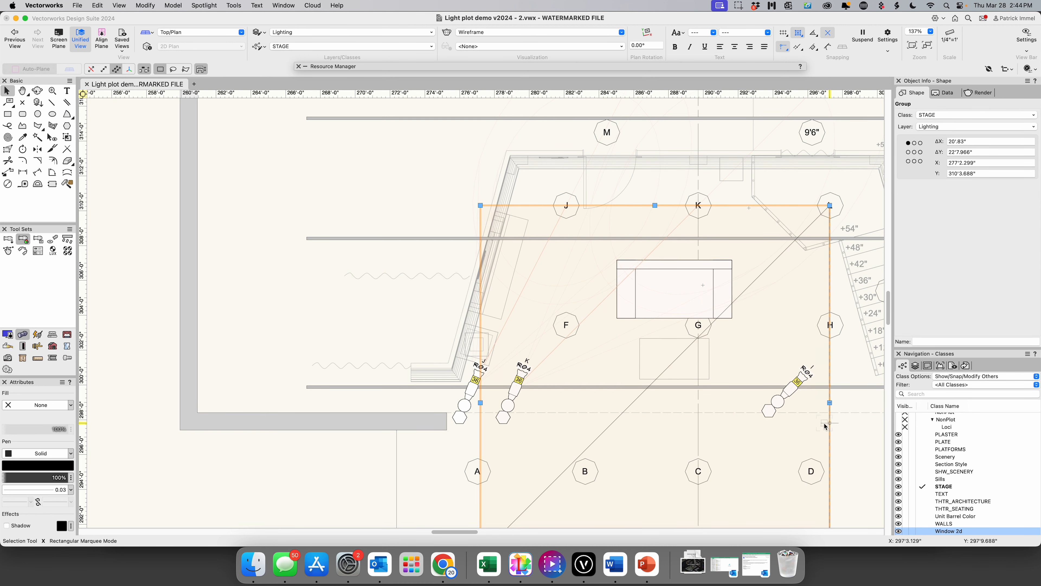
{"action": "left_click", "coordinate": [839, 196]}
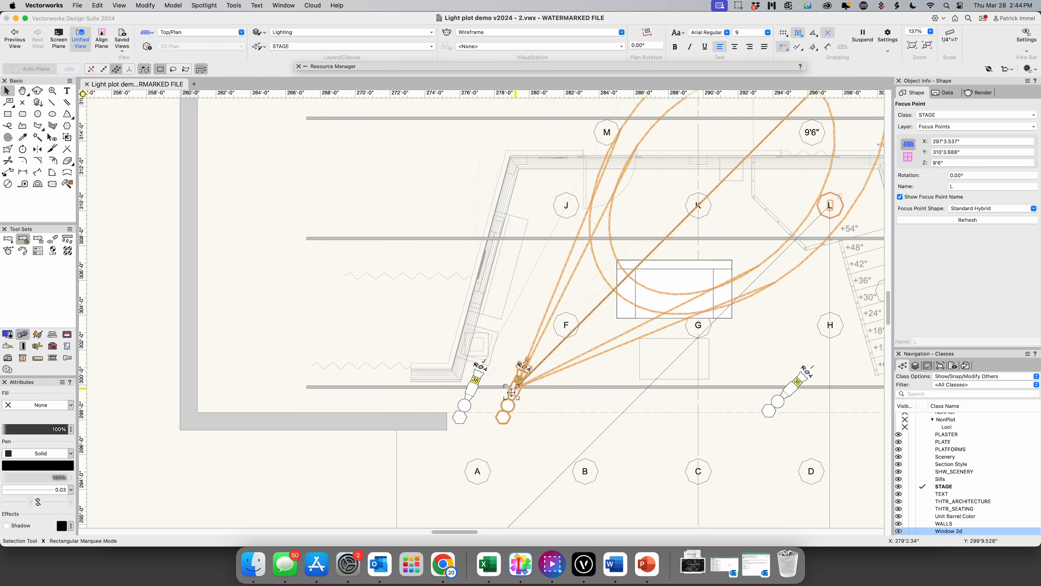
Duplicate the area K fixture along ELEC 1 to the diagonal guide through area L and set the copy's focus to L
{"action": "left_click_drag", "start_coordinate": [511, 393], "coordinate": [650, 394]}
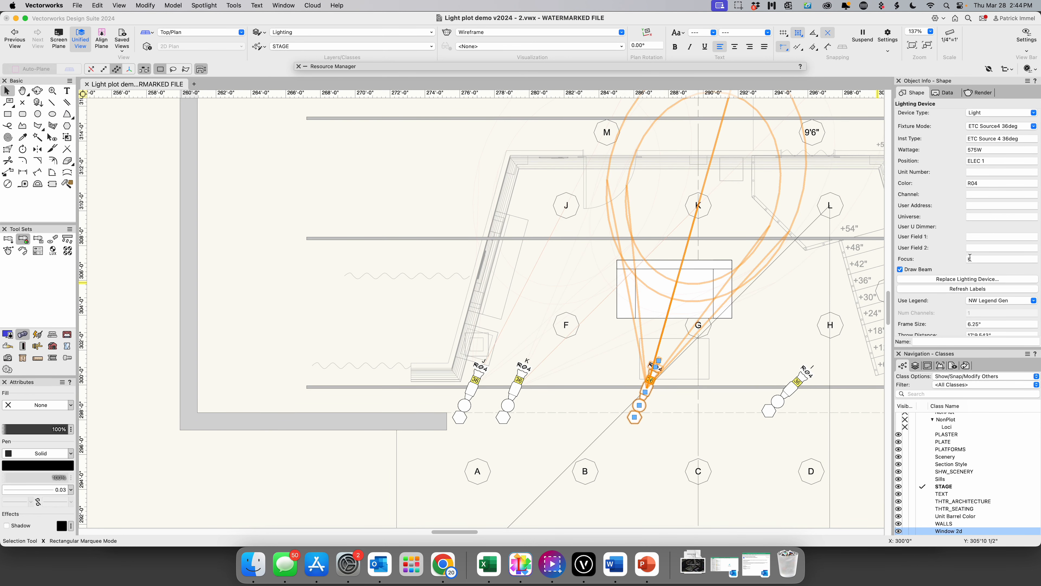
{"action": "left_click", "coordinate": [950, 259]}
{"action": "type", "text": "L"}
{"action": "key", "text": "Return"}
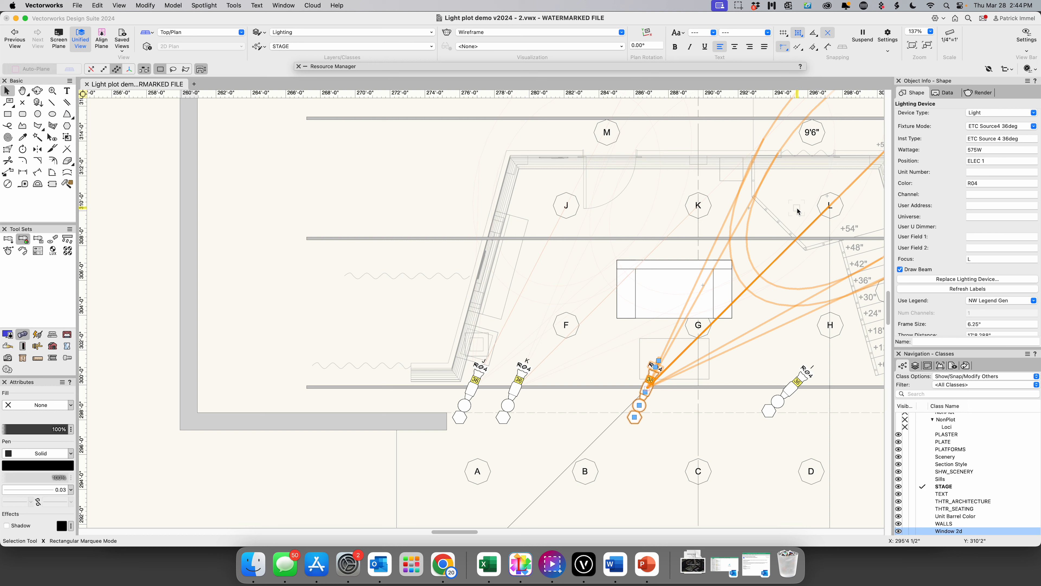
Mirror duplicates of the three ELEC 1 fixtures focused on J, K and L across the stage centre line with the Mirror tool
{"action": "scroll", "coordinate": [798, 210], "scroll_direction": "up", "scroll_amount": 2}
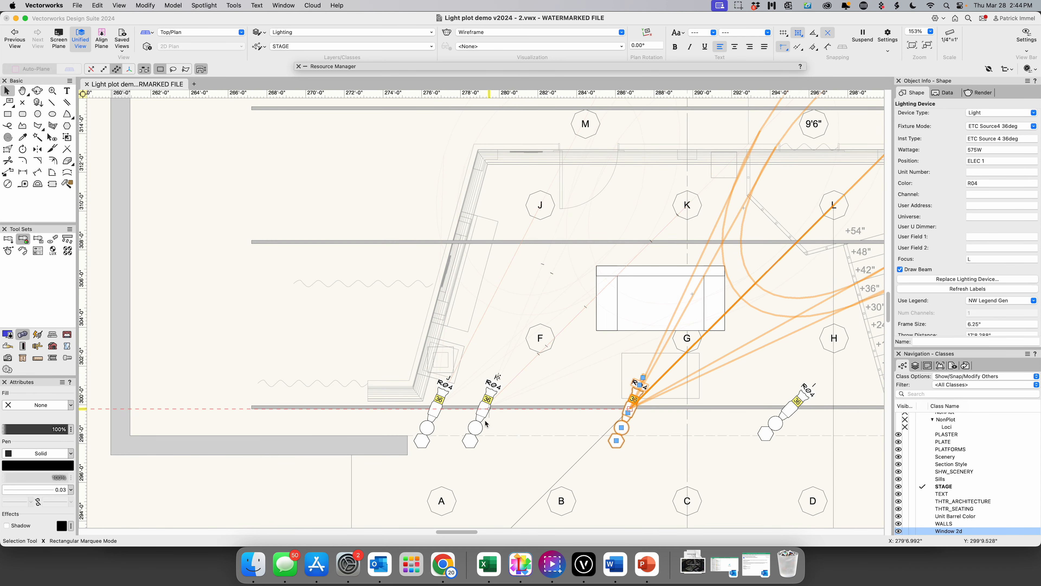
{"action": "left_click_drag", "start_coordinate": [466, 532], "coordinate": [474, 532]}
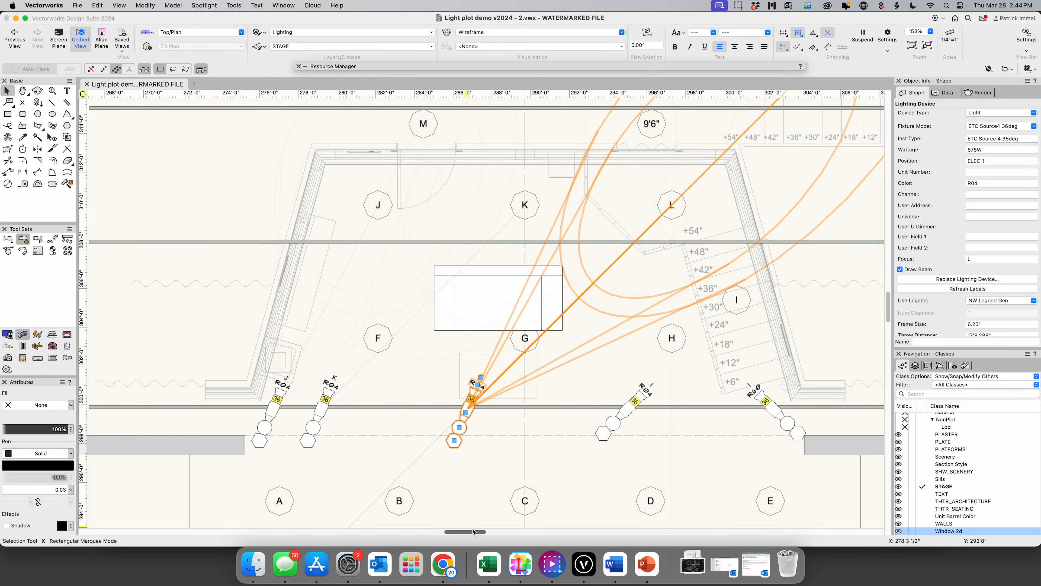
{"action": "left_click", "coordinate": [278, 399]}
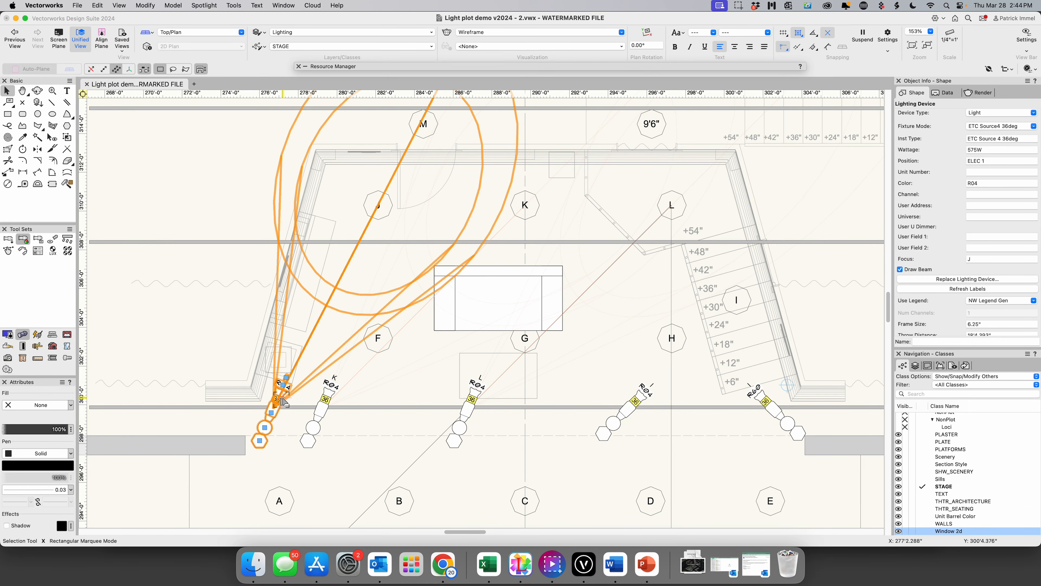
{"action": "left_click", "coordinate": [331, 400], "text": "shift"}
{"action": "left_click", "coordinate": [472, 398], "text": "shift"}
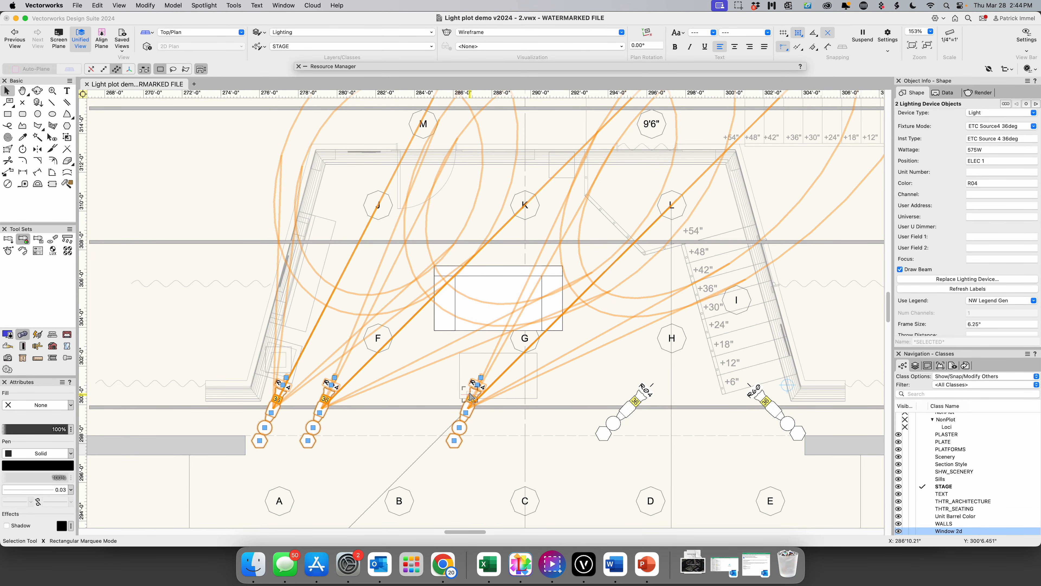
{"action": "left_click", "coordinate": [37, 148]}
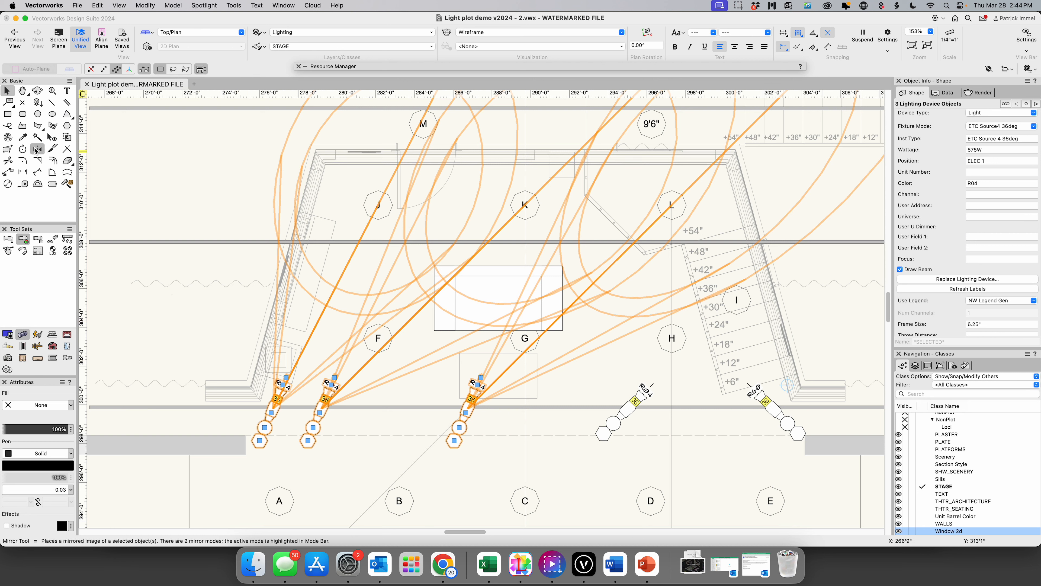
{"action": "left_click", "coordinate": [525, 123]}
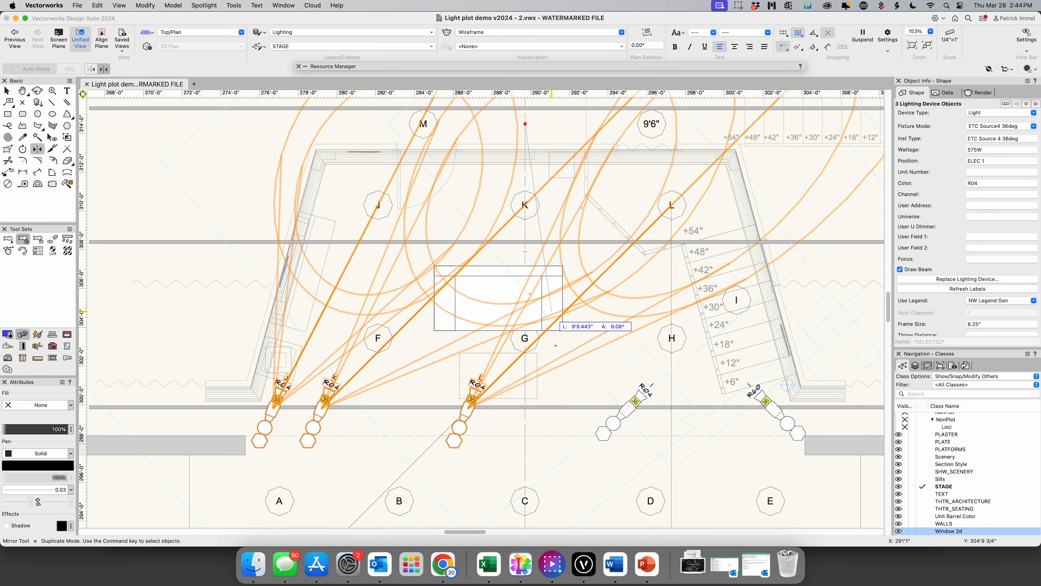
{"action": "left_click", "coordinate": [519, 455]}
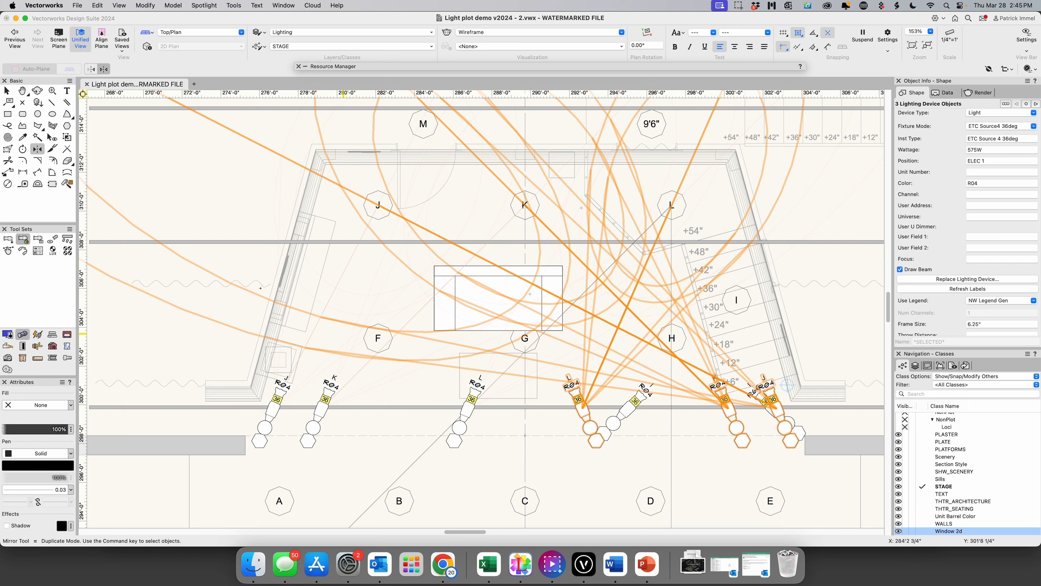
{"action": "left_click", "coordinate": [6, 90]}
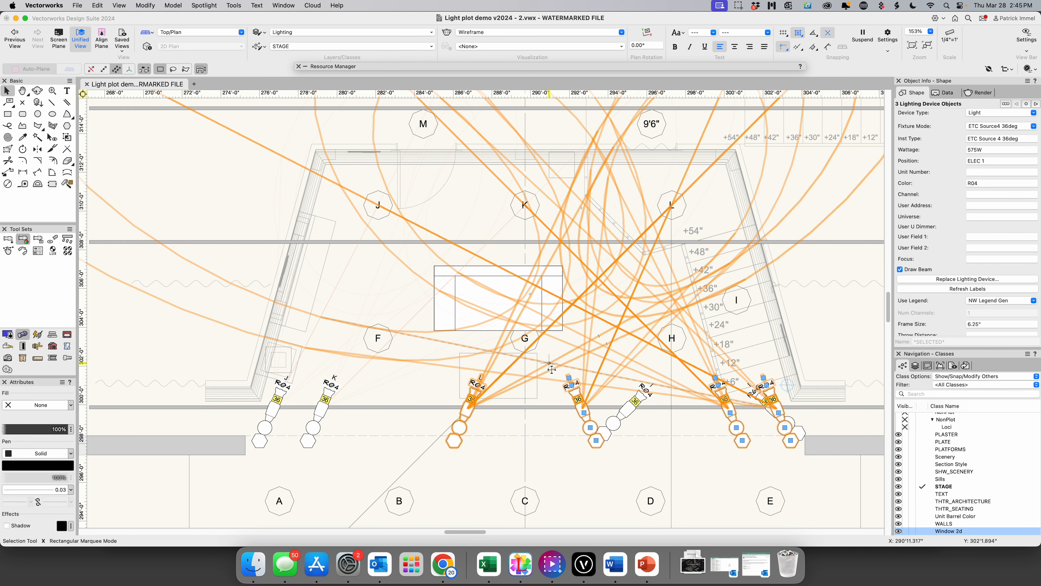
{"action": "left_click", "coordinate": [560, 443]}
Set the focus of the mirrored fixture nearest the centre line to J and of the outermost mirrored fixture to L
{"action": "left_click", "coordinate": [582, 414]}
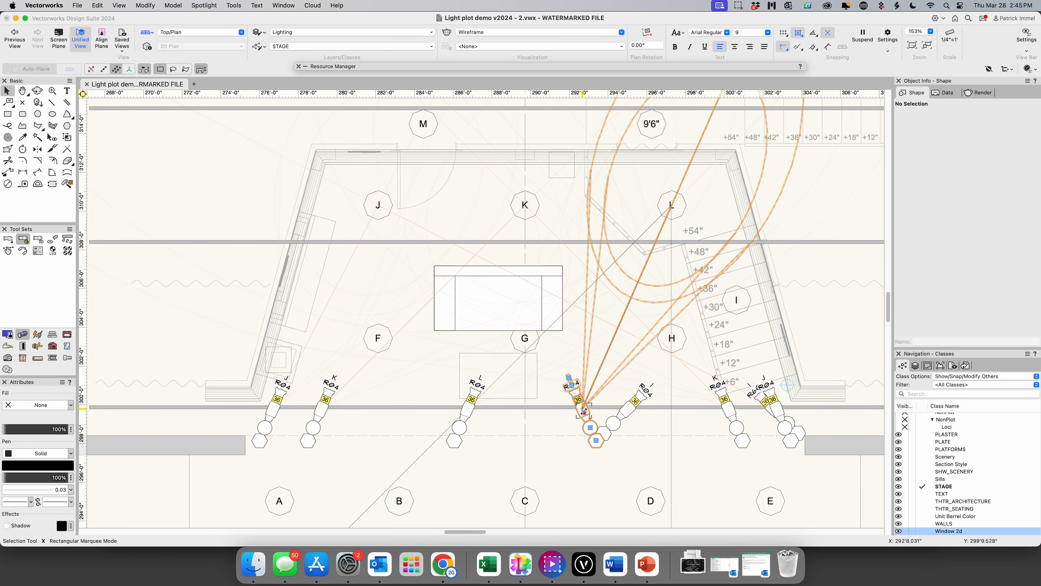
{"action": "left_click", "coordinate": [981, 259]}
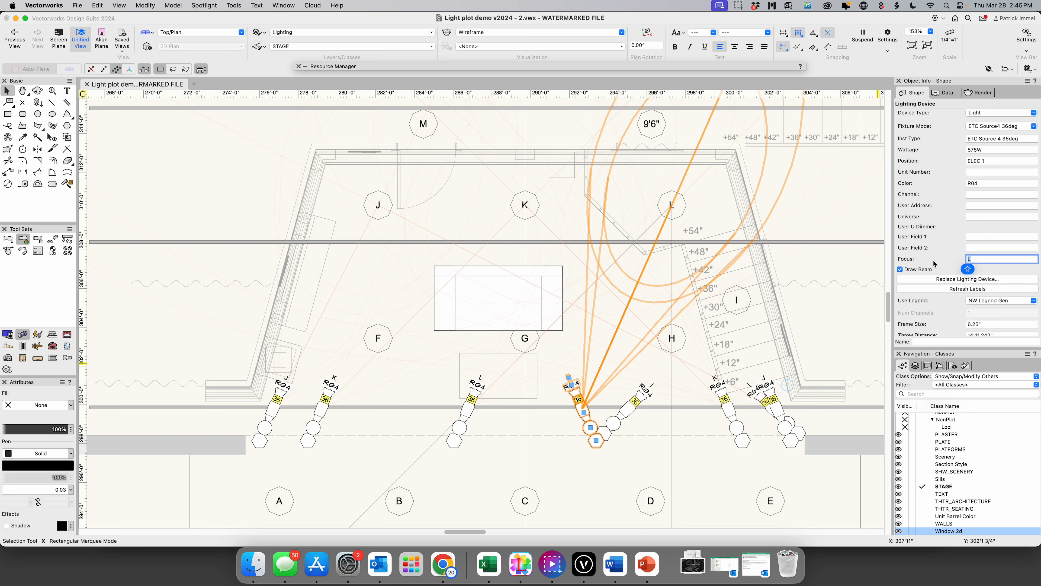
{"action": "type", "text": "J"}
{"action": "key", "text": "Return"}
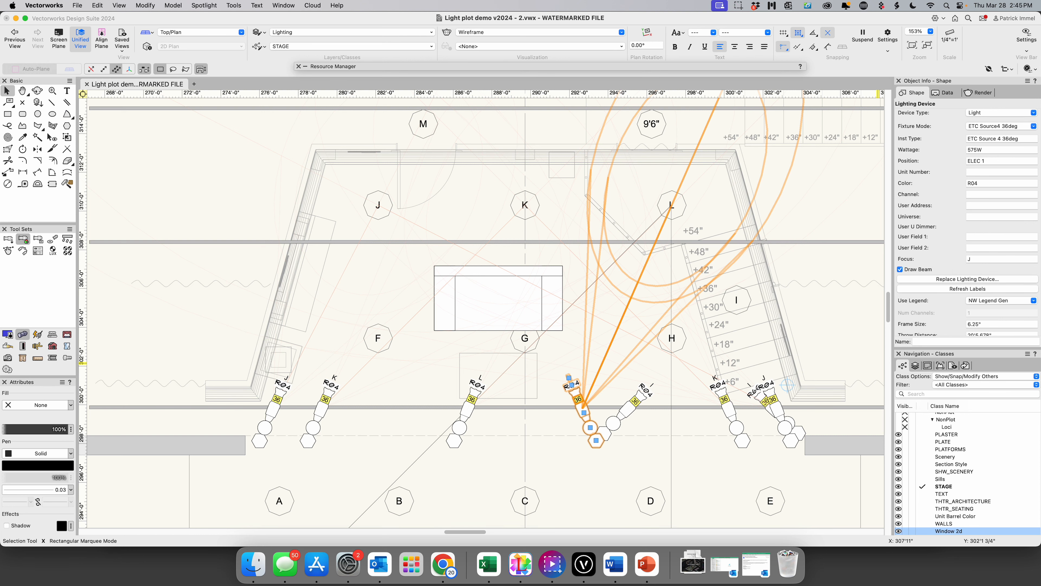
{"action": "left_click", "coordinate": [776, 413]}
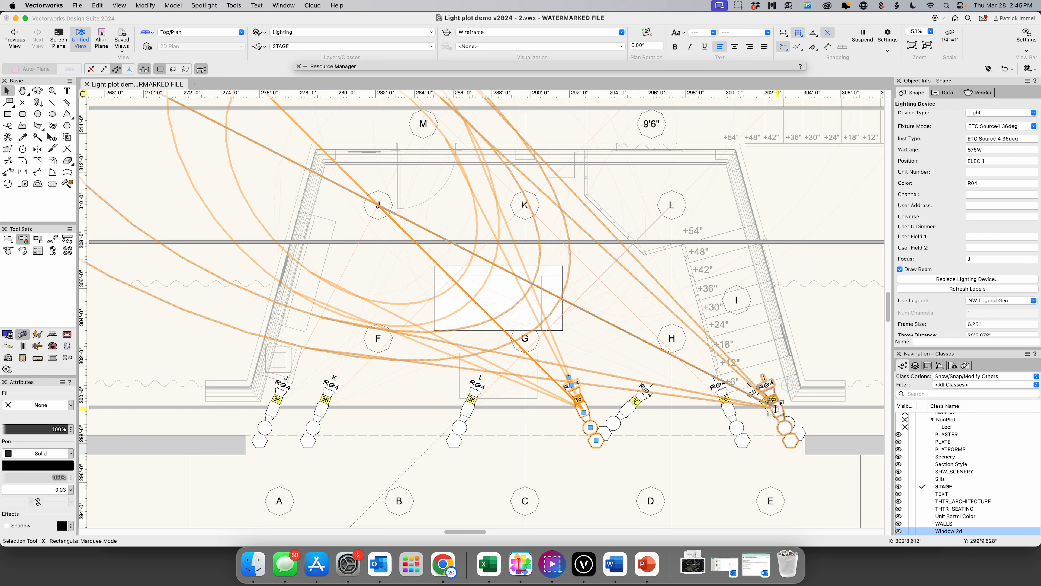
{"action": "left_click", "coordinate": [980, 260]}
{"action": "type", "text": "L"}
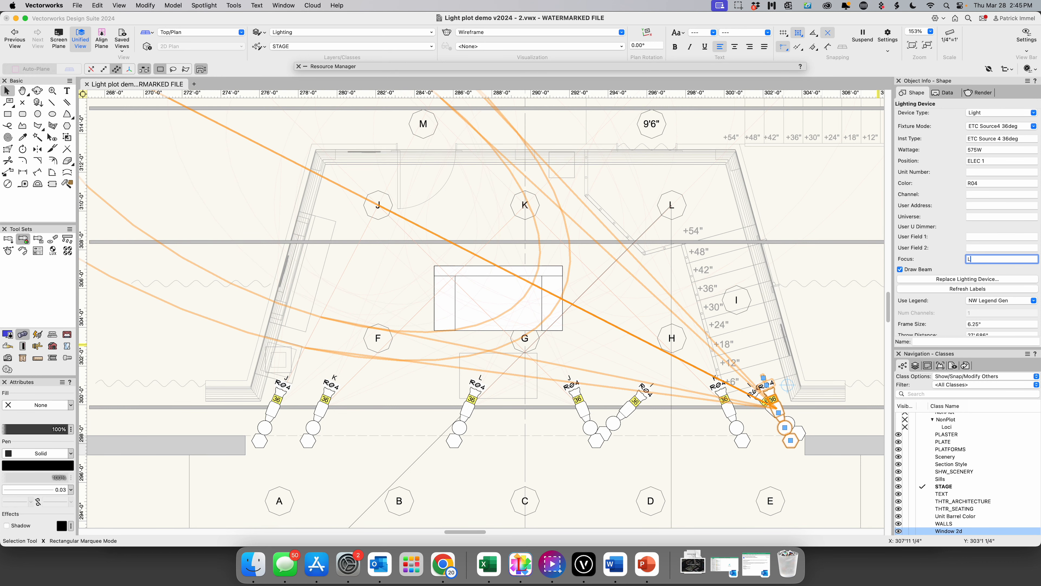
{"action": "key", "text": "Return"}
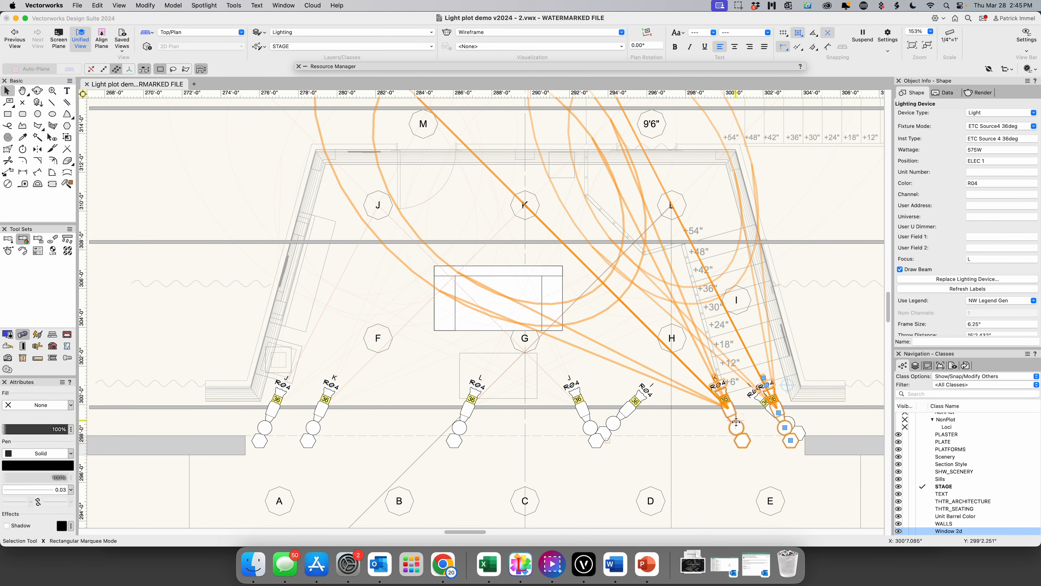
{"action": "left_click", "coordinate": [730, 411]}
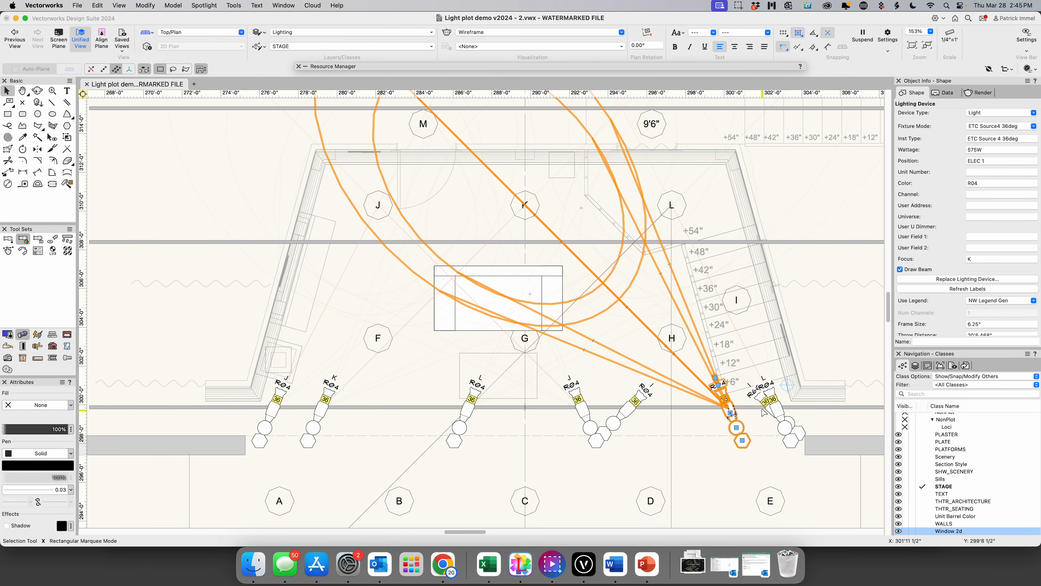
Nudge the mirrored K-focused fixture along ELEC 1 toward the stage centre line, away from the neighbouring L fixture
{"action": "key", "text": "shift+Left"}
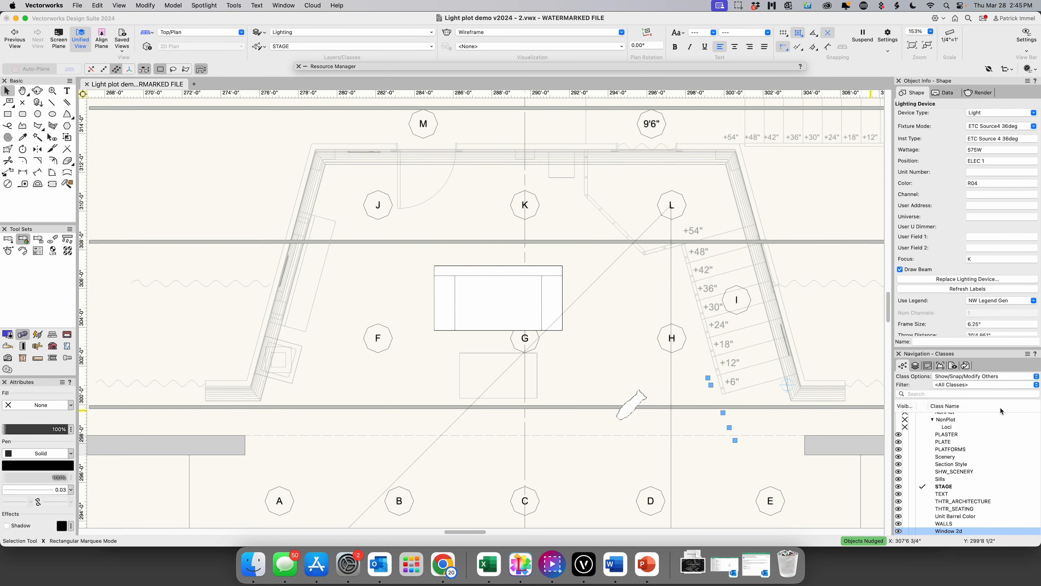
{"action": "key", "text": "shift+Left"}
{"action": "key", "text": "shift+Left"}
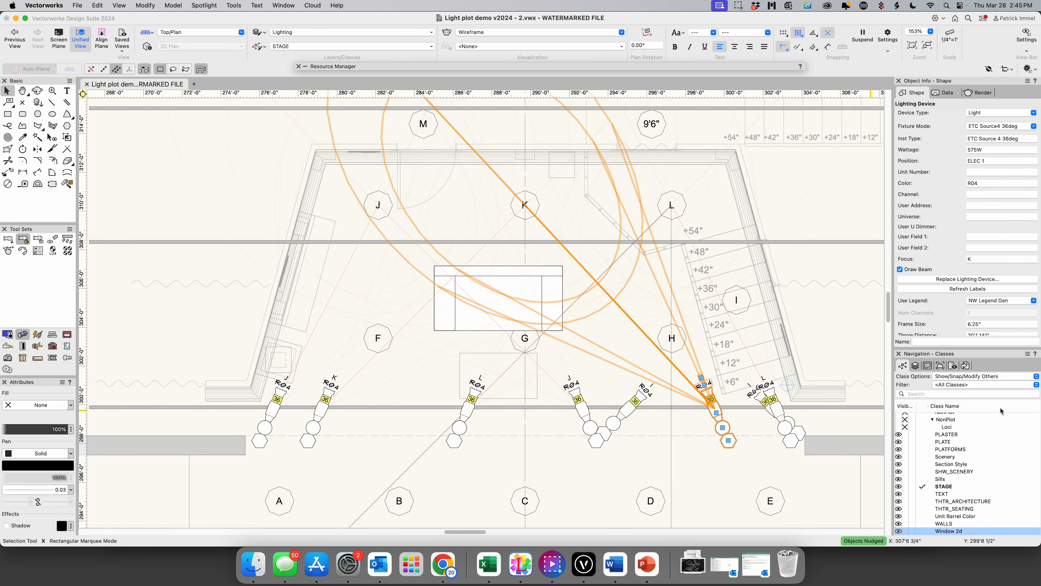
Move the overlapping L-focused fixture along ELEC 1 into the gap between the K and I fixtures and create a backup copy
{"action": "left_click", "coordinate": [800, 425]}
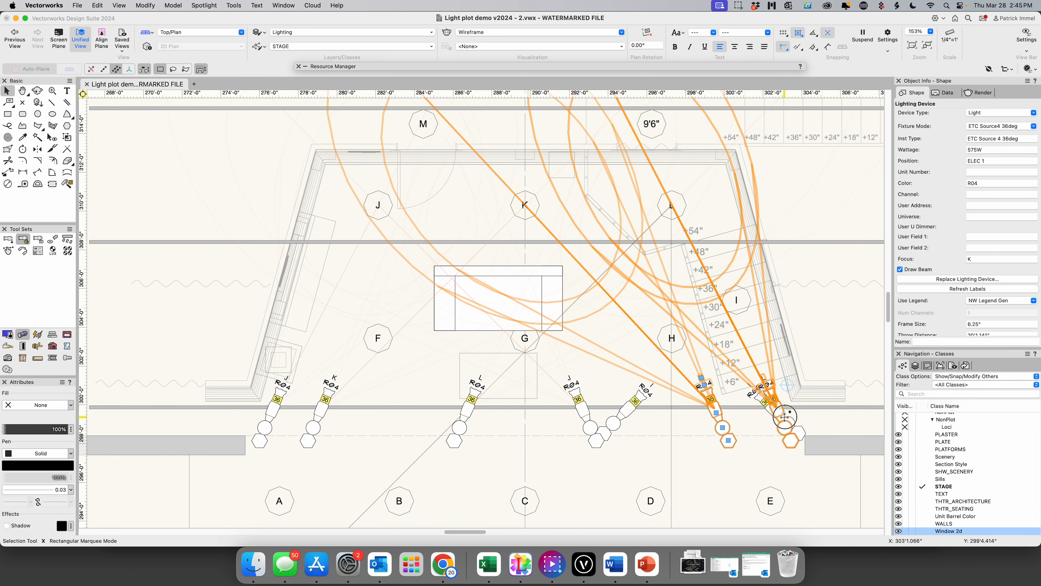
{"action": "key", "text": "shift+Left"}
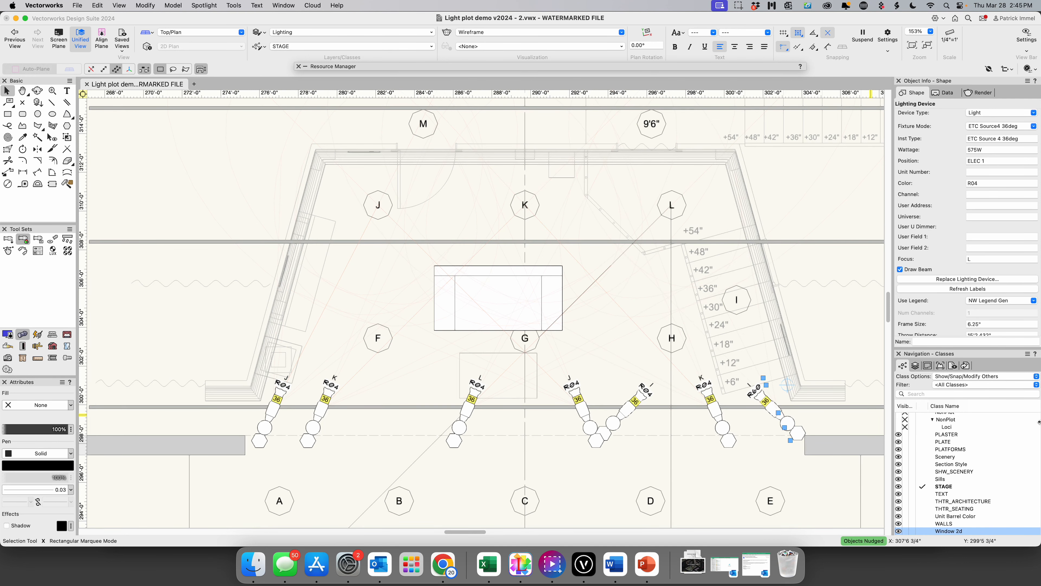
{"action": "key", "text": "shift+Left"}
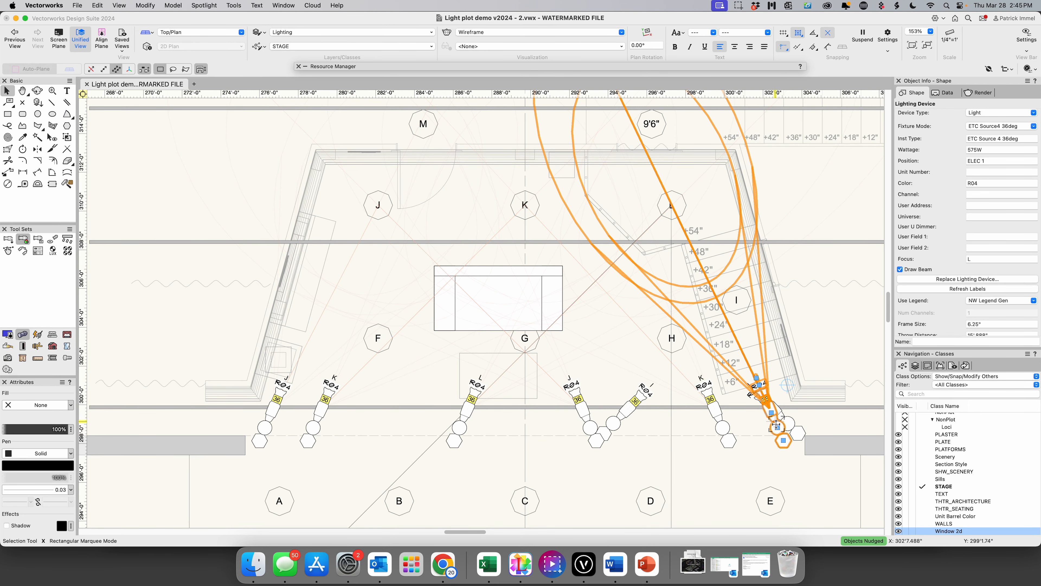
{"action": "left_click_drag", "start_coordinate": [776, 419], "coordinate": [750, 419]}
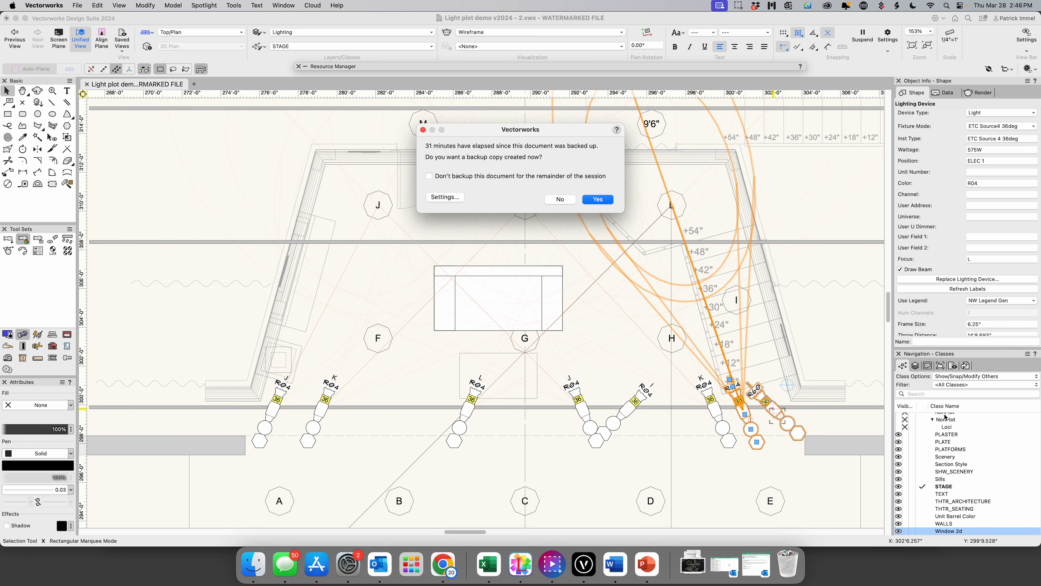
{"action": "left_click", "coordinate": [598, 200]}
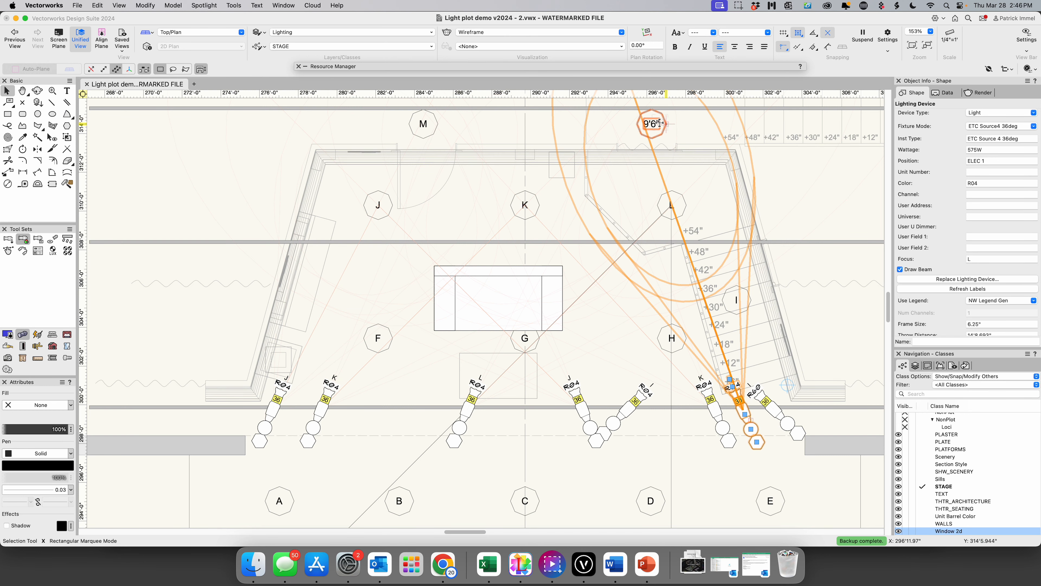
Rename the upstage focus point labelled 9'6" to N
{"action": "left_click", "coordinate": [659, 122]}
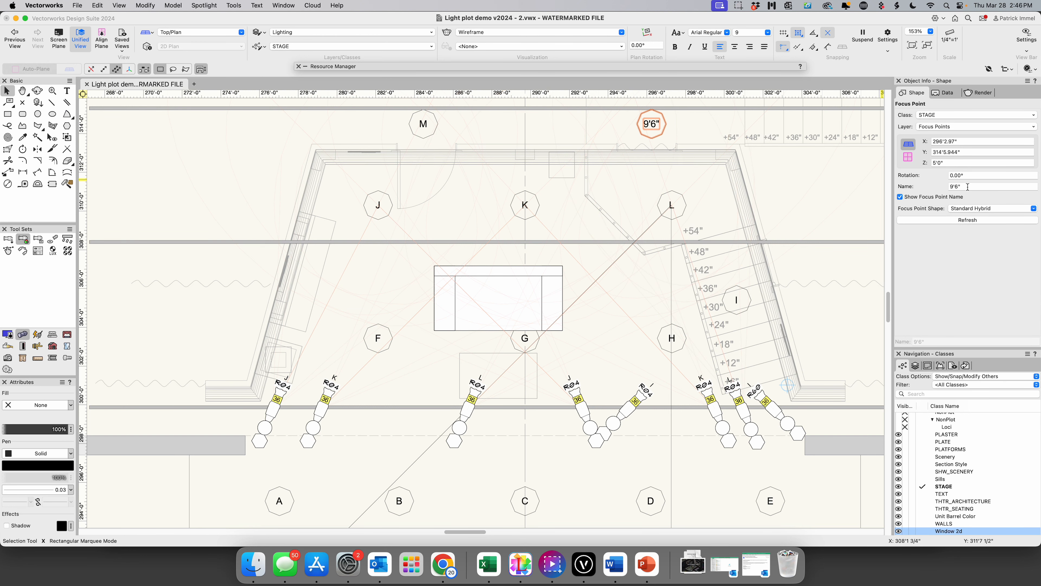
{"action": "left_click", "coordinate": [970, 186]}
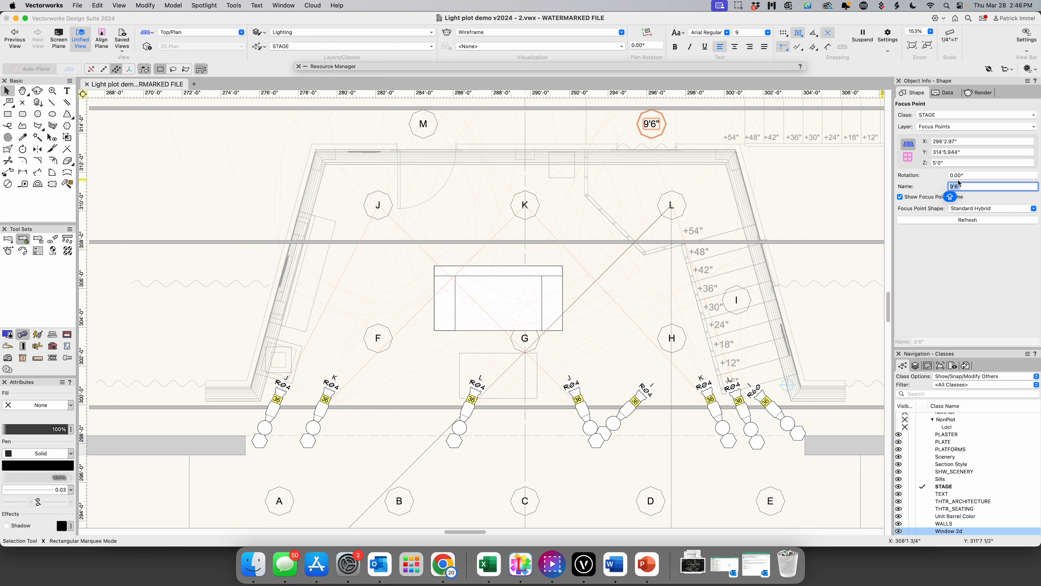
{"action": "type", "text": "N"}
{"action": "key", "text": "Return"}
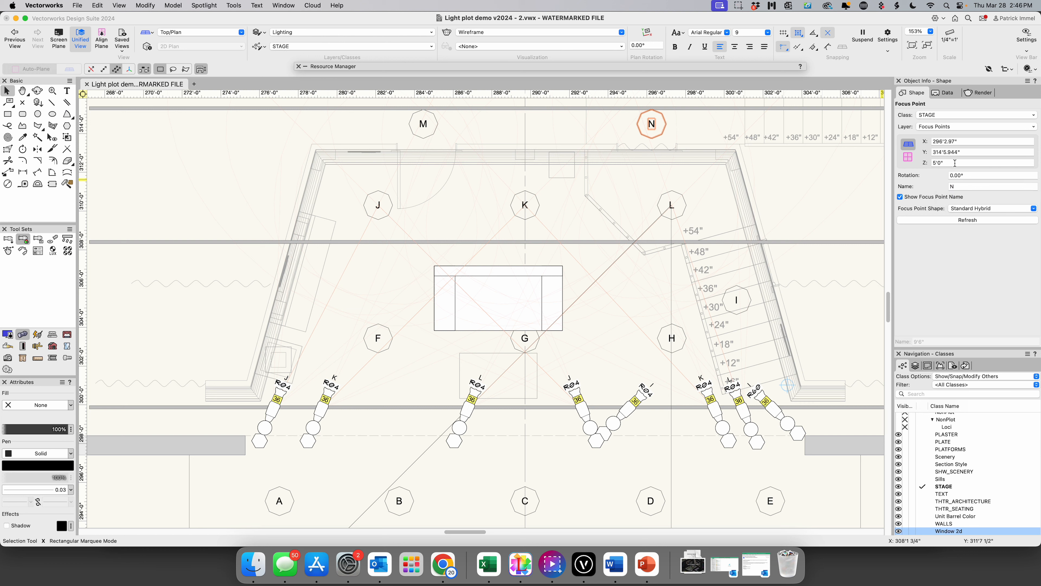
Set the Z height of focus point N to 9'6" and save the file
{"action": "left_click", "coordinate": [947, 162]}
{"action": "type", "text": "9'"}
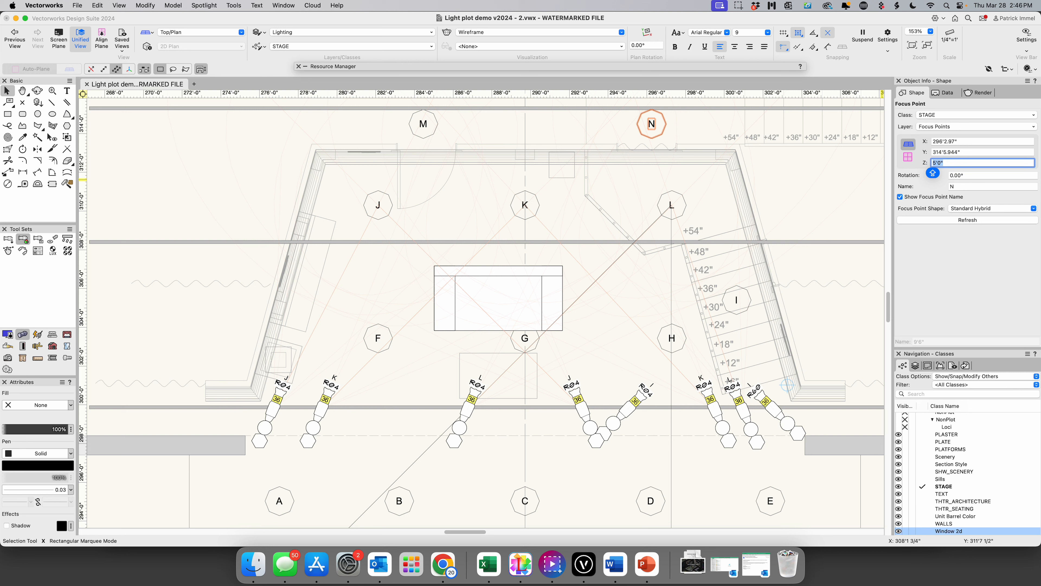
{"action": "type", "text": "6"}
{"action": "key", "text": "Return"}
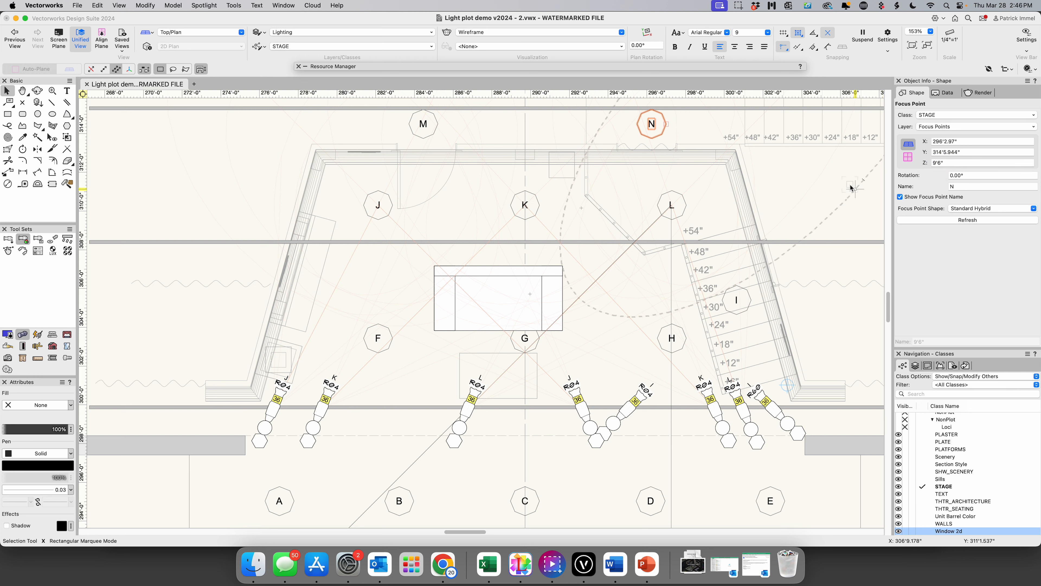
{"action": "key", "text": "super+s"}
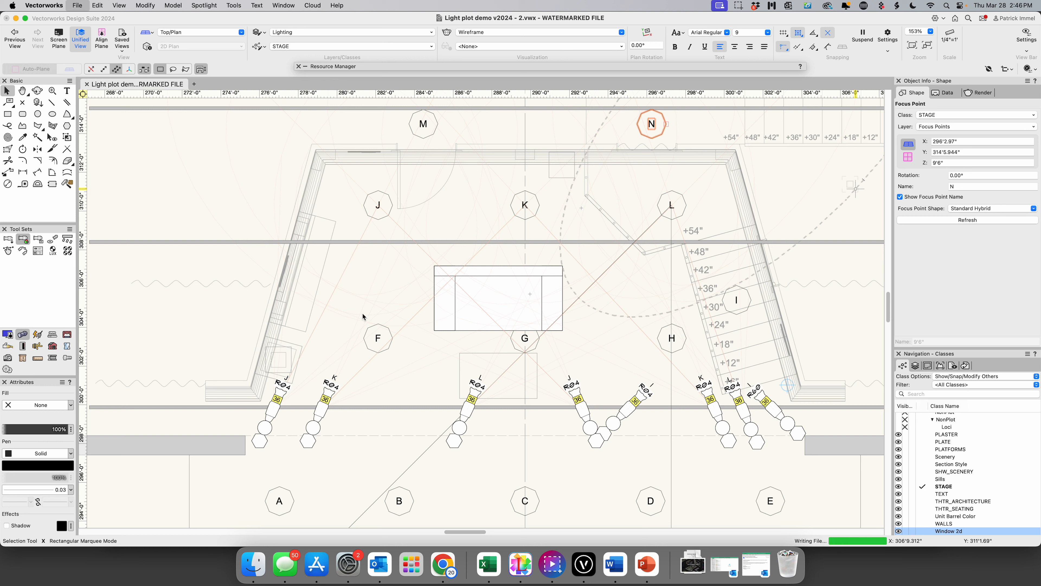
Turn off Draw Beam for all eight lighting devices on ELEC 1
{"action": "left_click", "coordinate": [290, 386]}
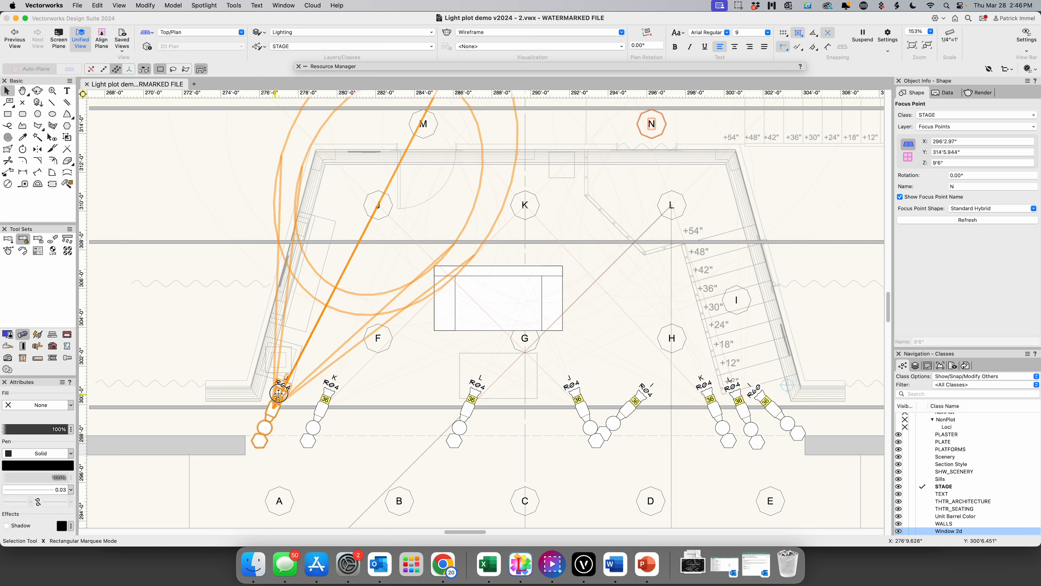
{"action": "left_click", "coordinate": [289, 387]}
{"action": "left_click", "coordinate": [330, 396], "text": "shift"}
{"action": "left_click", "coordinate": [472, 398], "text": "shift"}
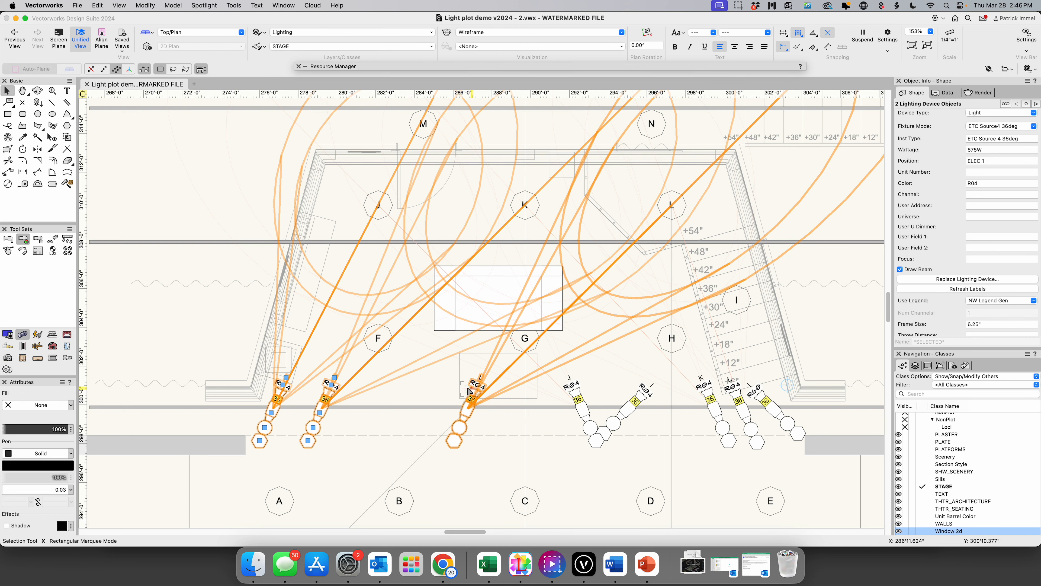
{"action": "left_click", "coordinate": [577, 398], "text": "shift"}
{"action": "left_click", "coordinate": [641, 403], "text": "shift"}
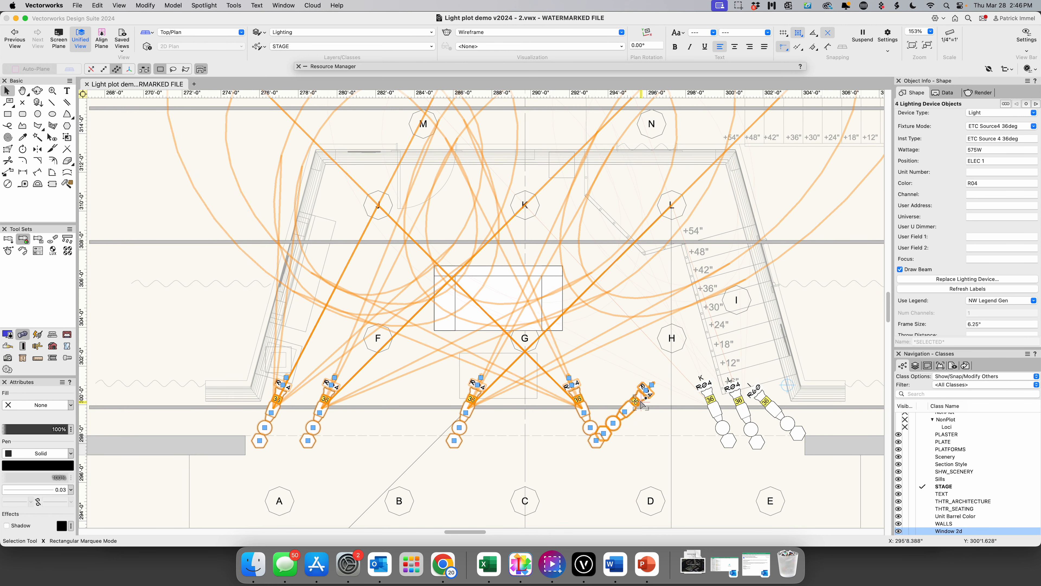
{"action": "left_click", "coordinate": [711, 400], "text": "shift"}
{"action": "left_click", "coordinate": [737, 402], "text": "shift"}
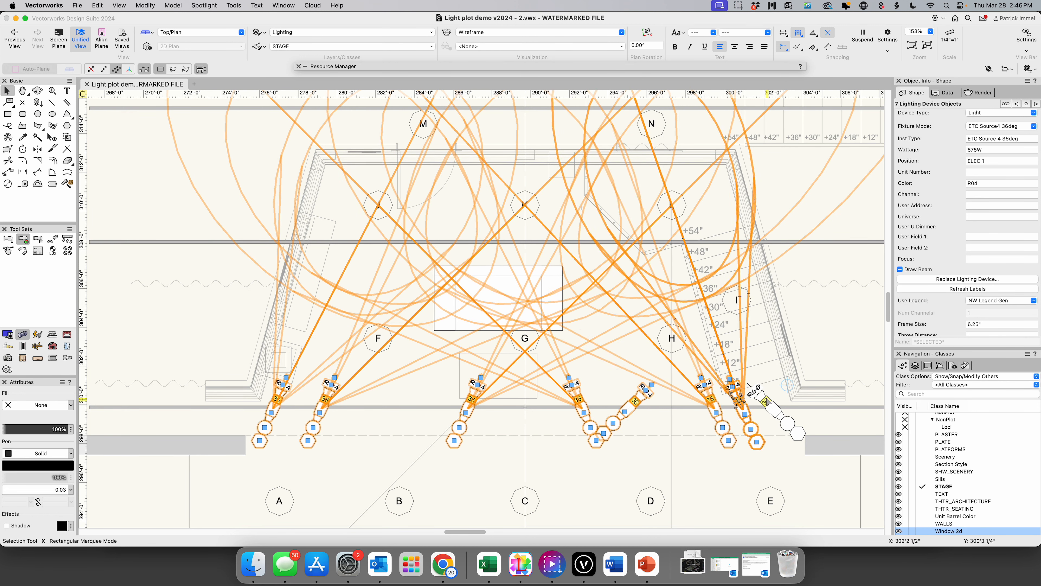
{"action": "left_click", "coordinate": [765, 400], "text": "shift"}
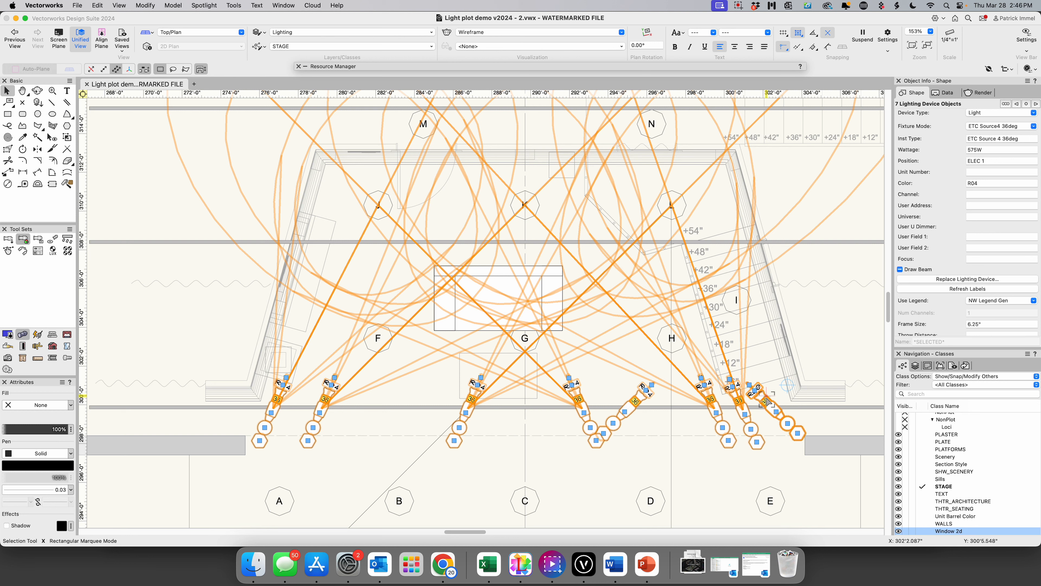
{"action": "left_click", "coordinate": [900, 270]}
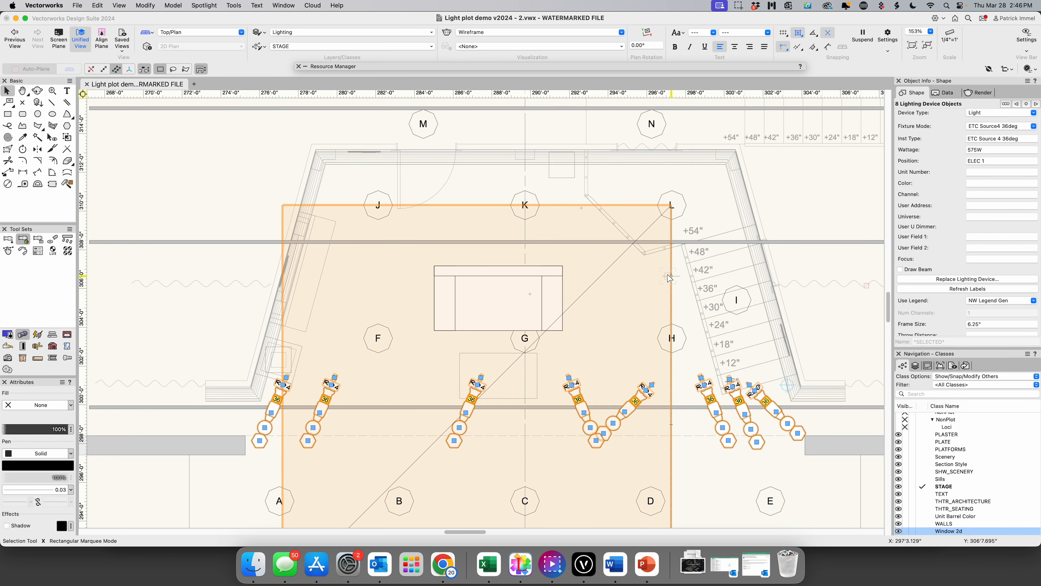
Move the diagonal angle guide group off the stage, to the blank area left of the theatre's side walls
{"action": "left_click_drag", "start_coordinate": [671, 276], "coordinate": [108, 285]}
{"action": "left_click_drag", "start_coordinate": [457, 533], "coordinate": [423, 531]}
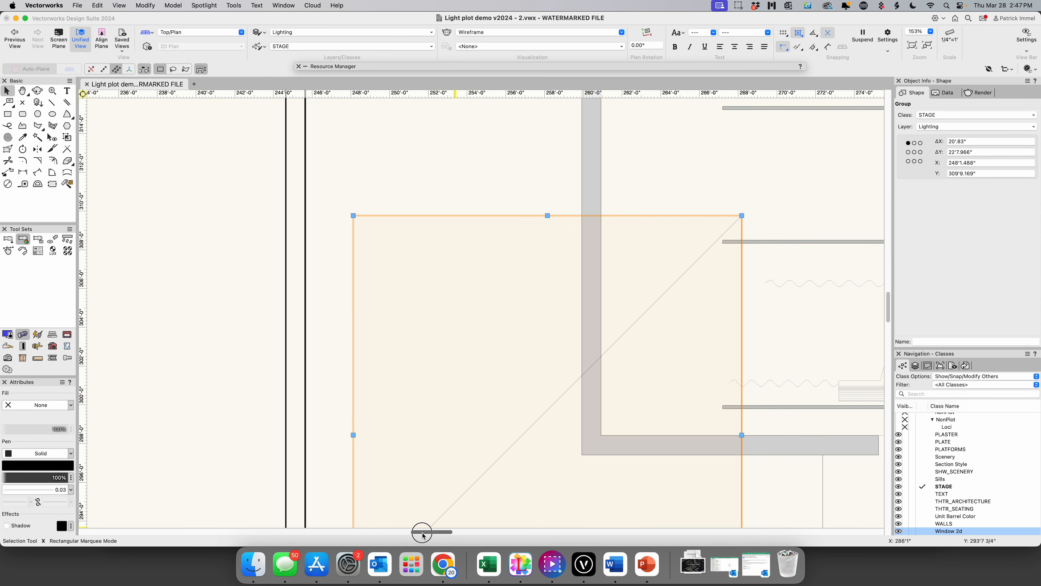
{"action": "left_click_drag", "start_coordinate": [738, 221], "coordinate": [221, 274]}
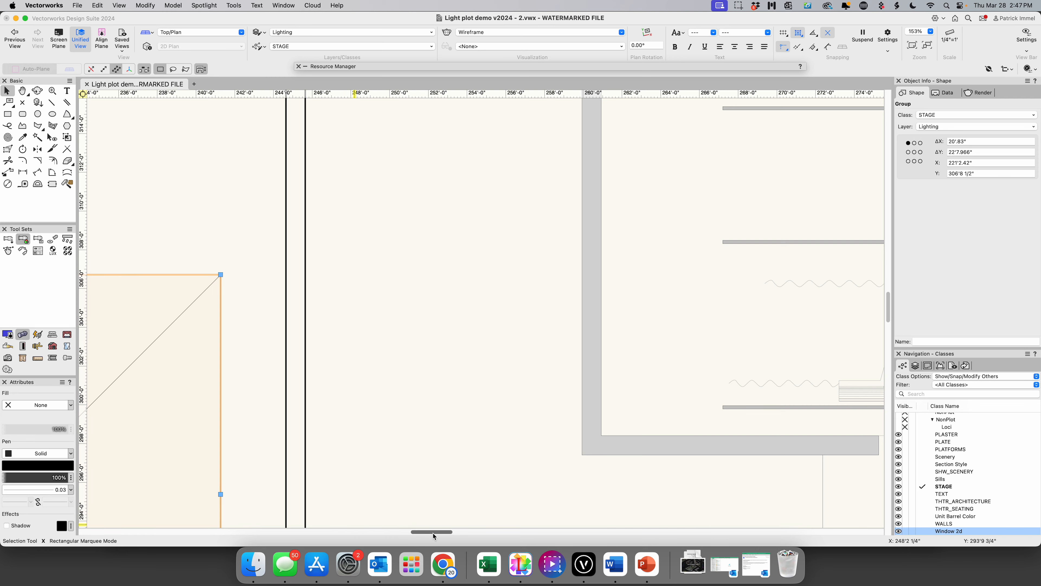
{"action": "mouse_move", "coordinate": [431, 533]}
{"action": "left_mouse_down"}
{"action": "mouse_move", "coordinate": [481, 532]}
{"action": "mouse_move", "coordinate": [472, 532]}
{"action": "left_mouse_up"}
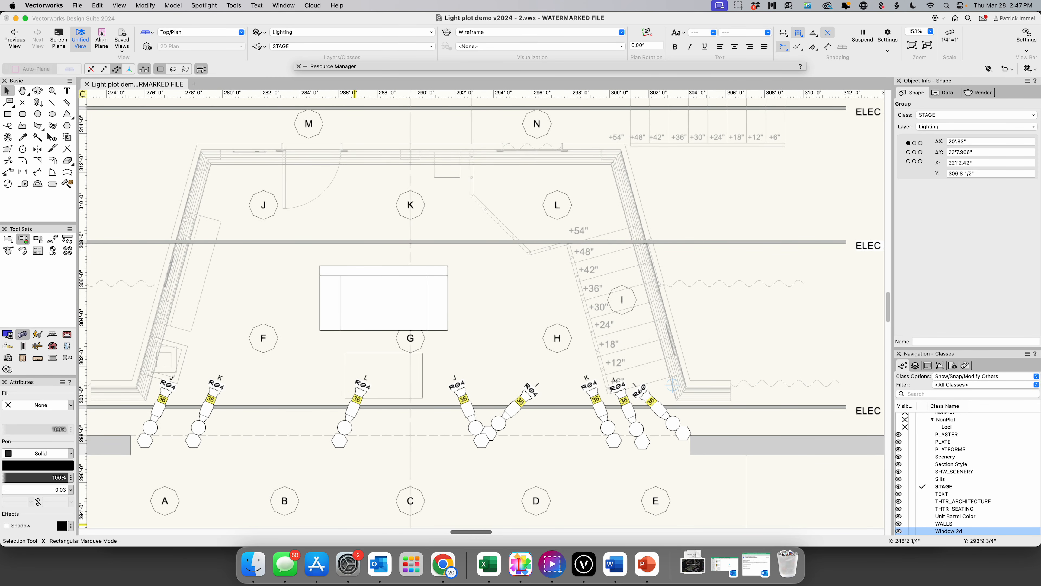
{"action": "mouse_move", "coordinate": [891, 306]}
{"action": "left_mouse_down"}
{"action": "mouse_move", "coordinate": [890, 321]}
{"action": "mouse_move", "coordinate": [891, 300]}
{"action": "left_mouse_up"}
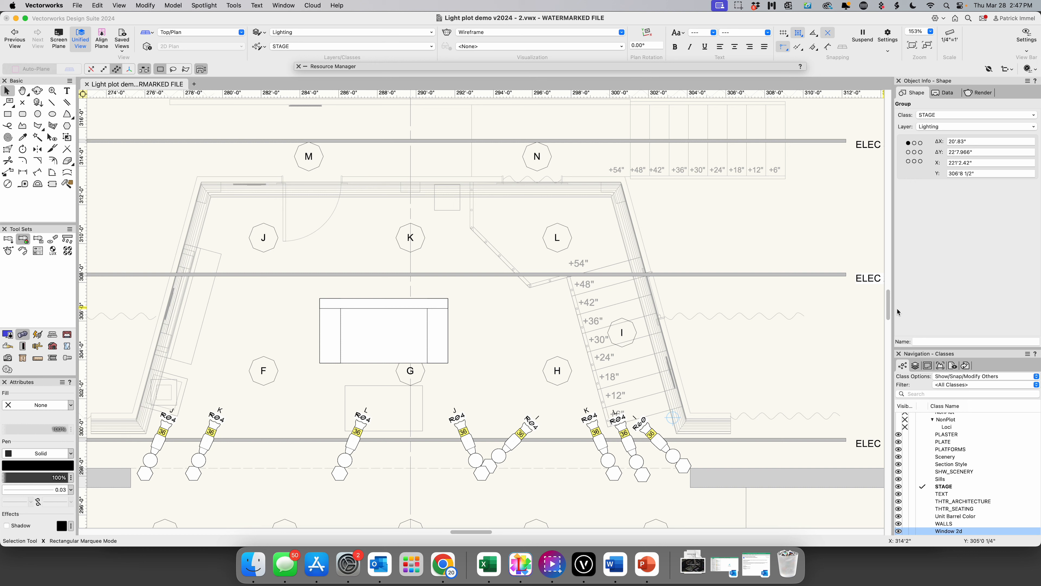
{"action": "left_click", "coordinate": [740, 6]}
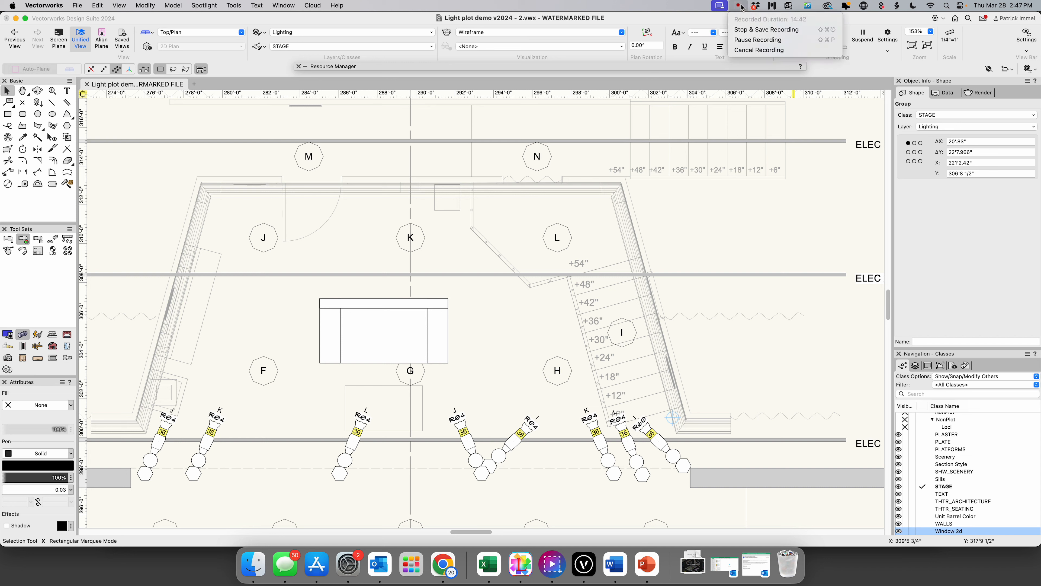